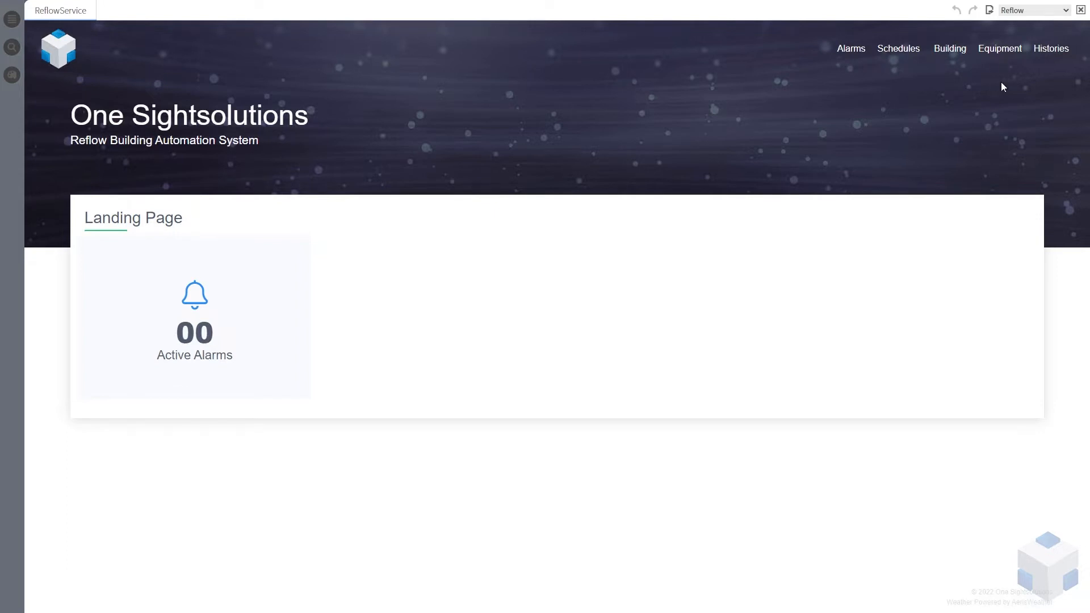
Switch the ReflowService view to Reflow Config
left_click(1049, 13)
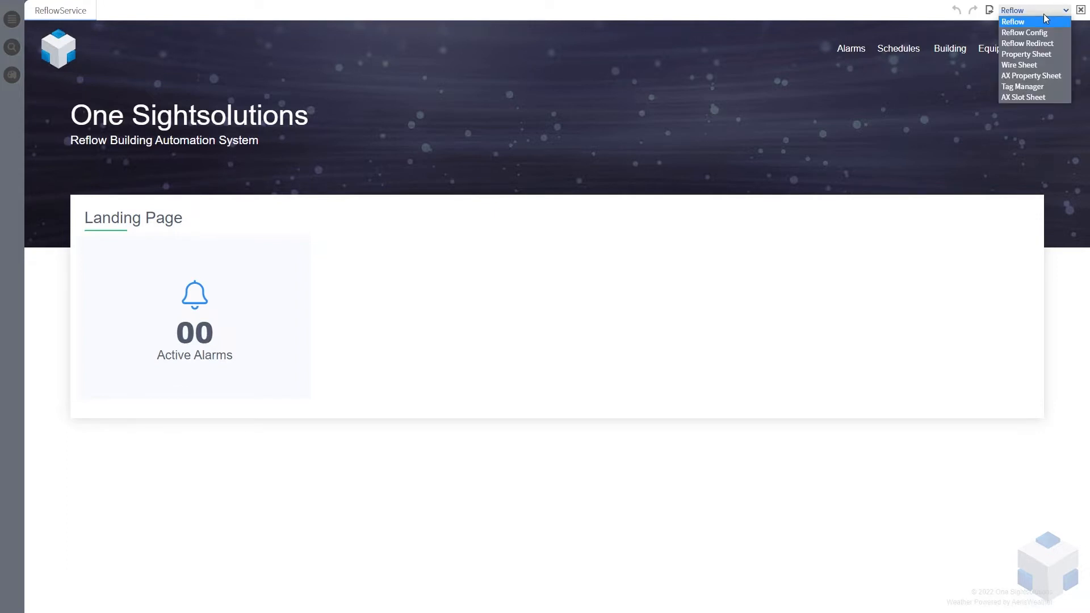
left_click(1030, 32)
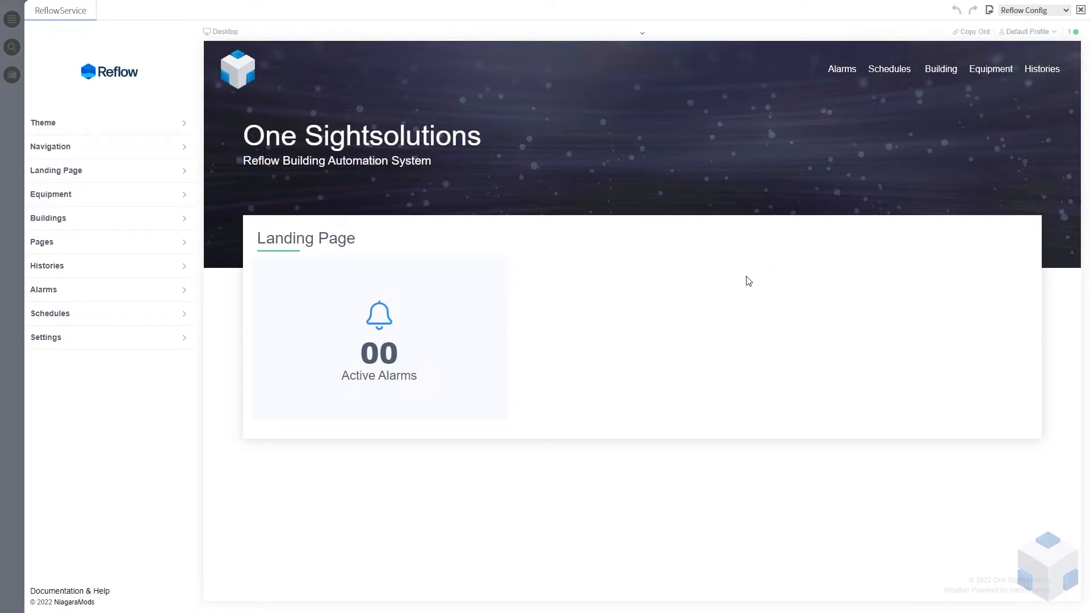
Examine the station's Software folder down to the FCU subfolders of Building1 and Building2
left_click(12, 20)
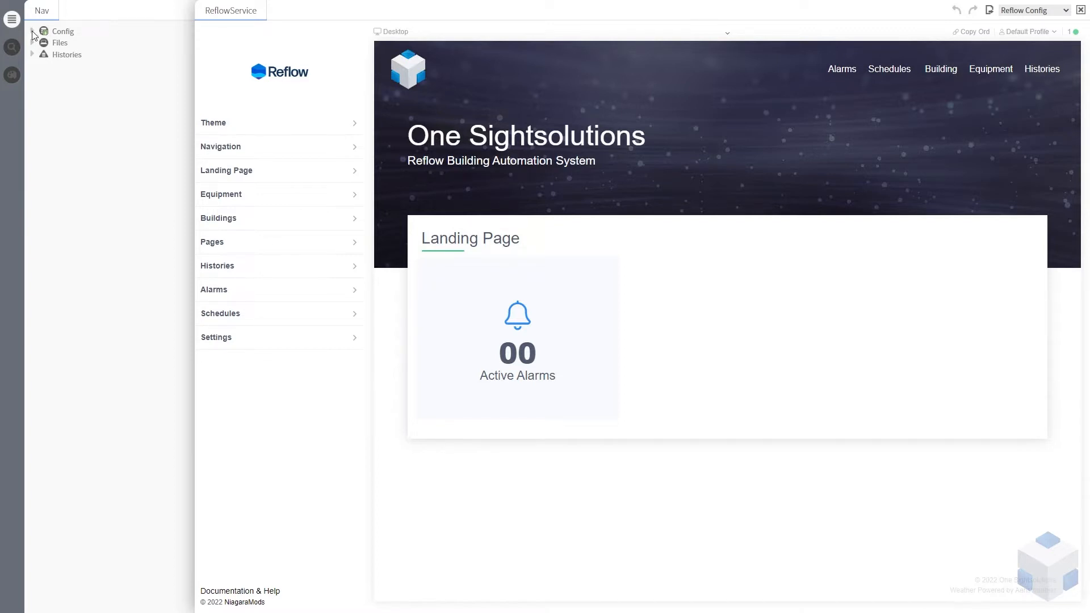
left_click(33, 31)
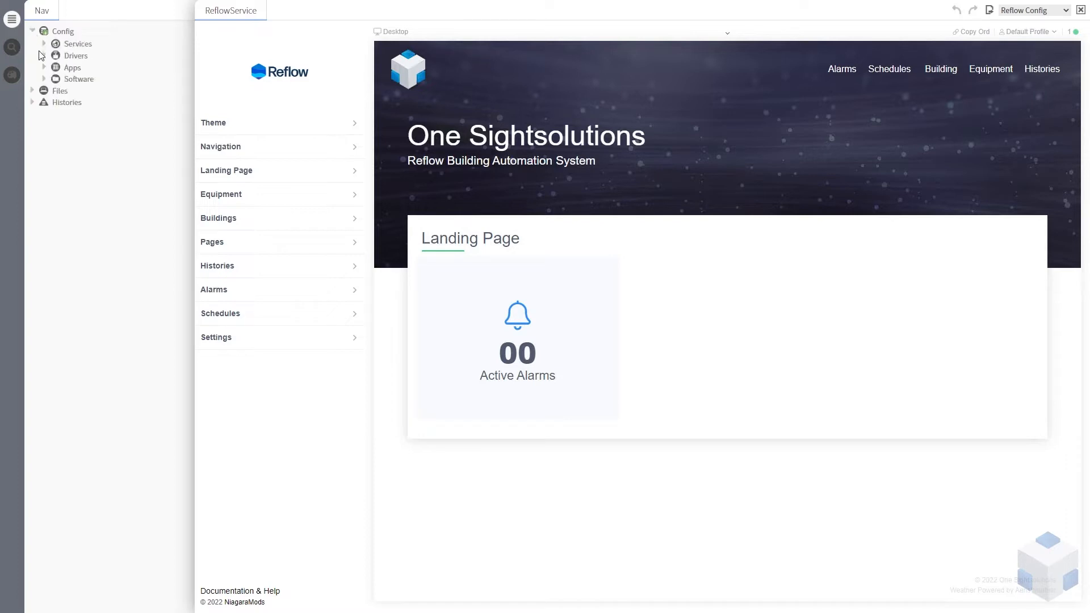
left_click(44, 79)
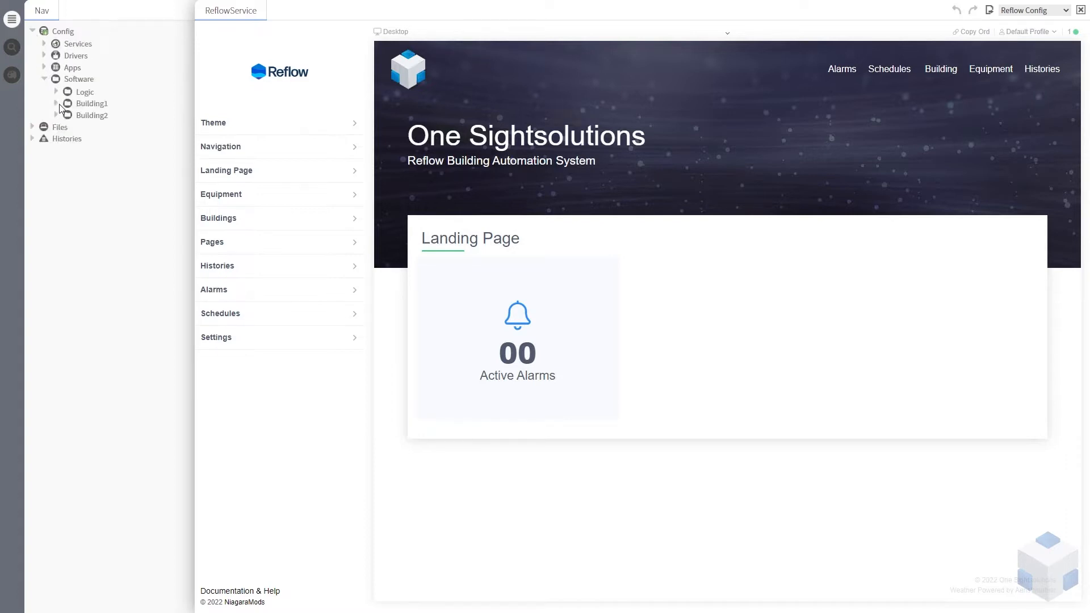
left_click(56, 104)
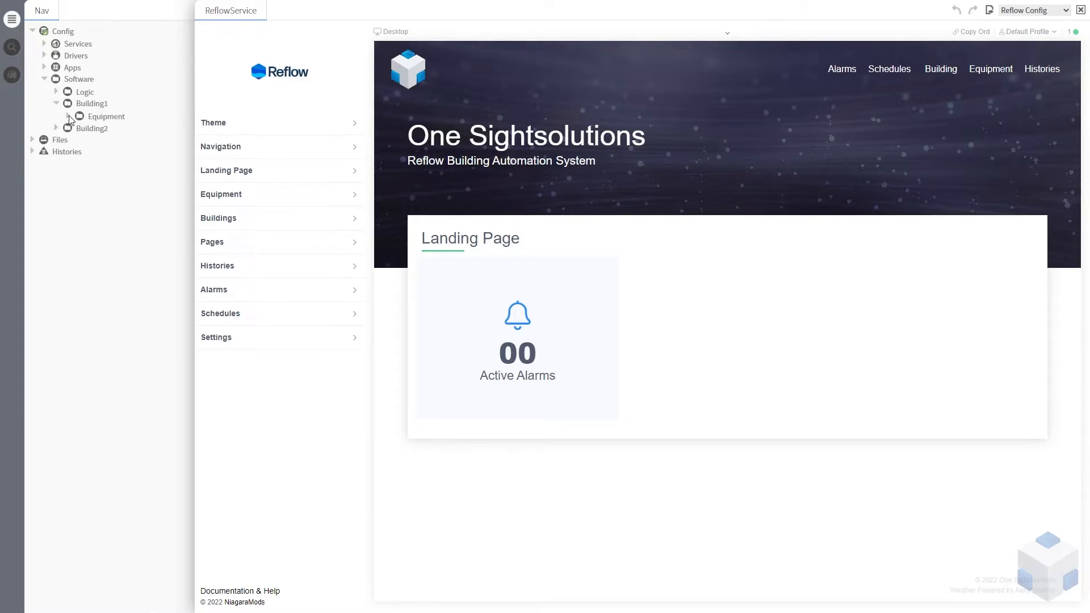
left_click(69, 116)
left_click(80, 129)
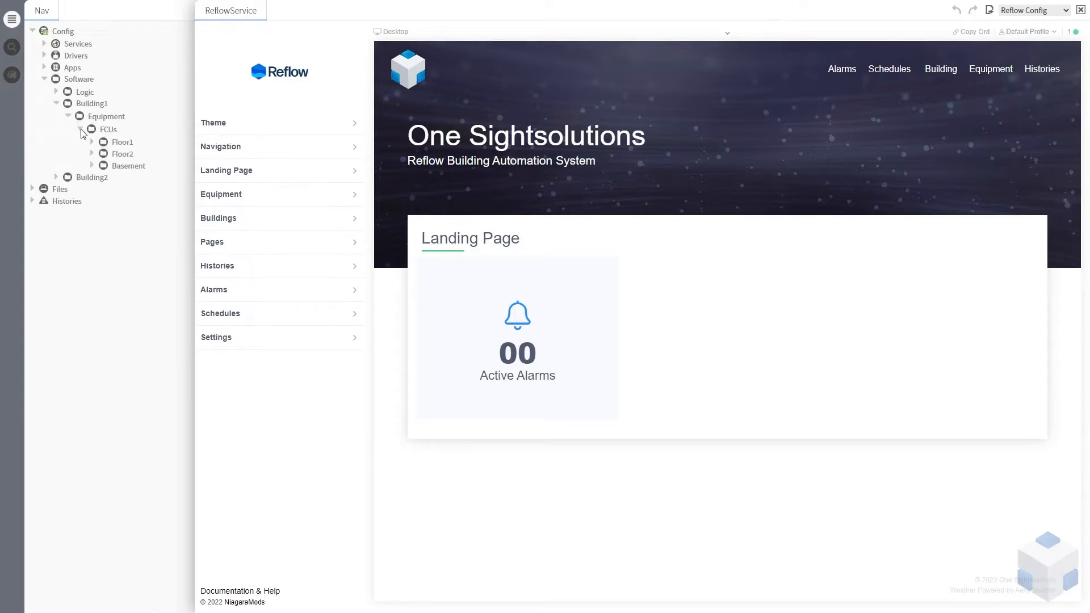
left_click(56, 178)
left_click(68, 190)
left_click(80, 204)
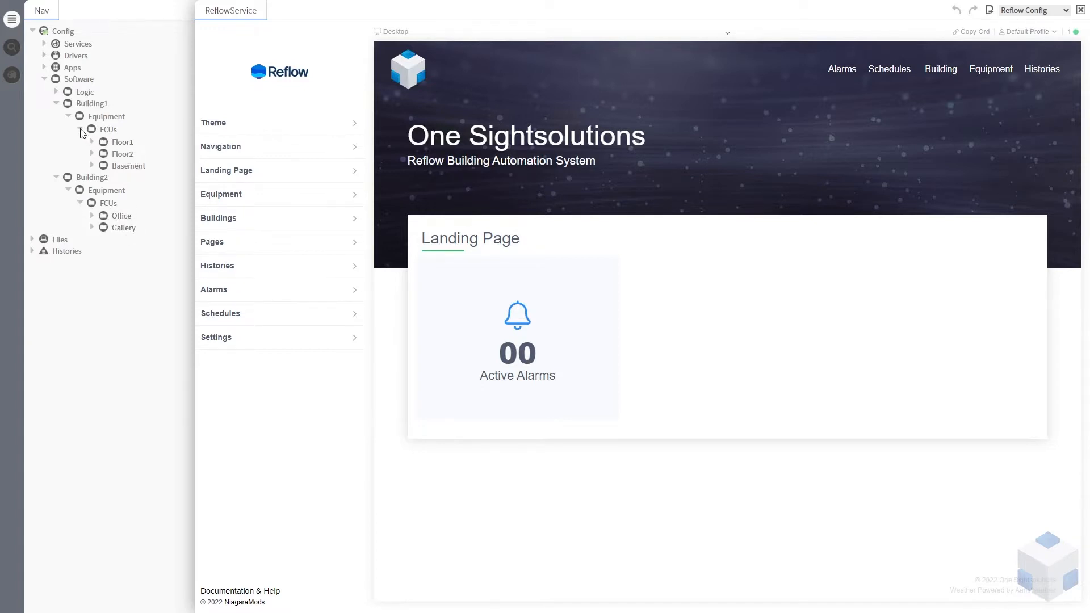
Collapse the Building1 and Building2 folders and hide the station navigation tree
left_click(80, 129)
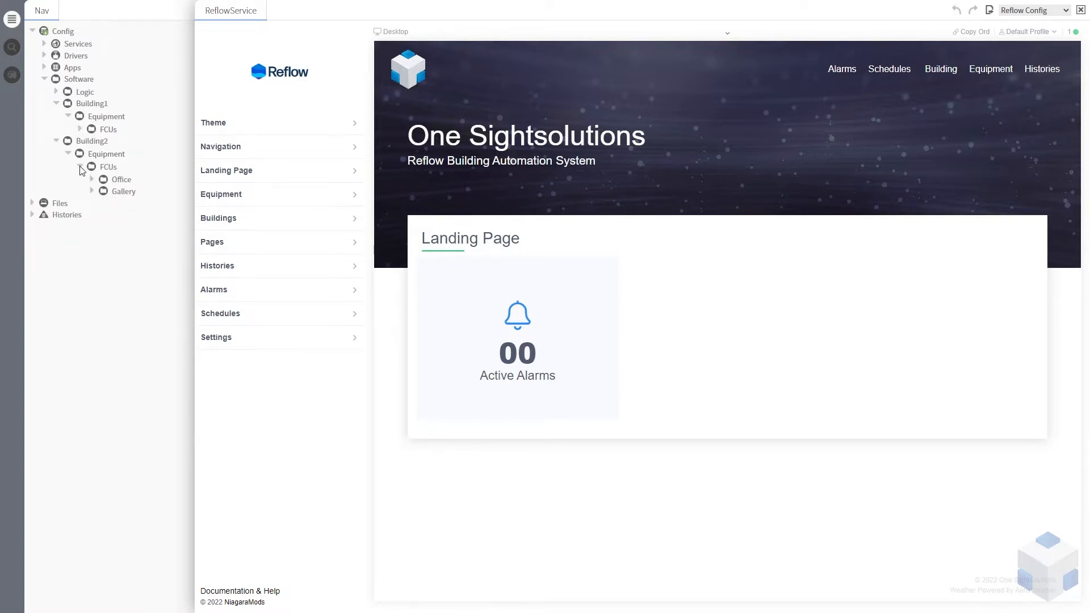
left_click(80, 167)
left_click(69, 154)
left_click(56, 141)
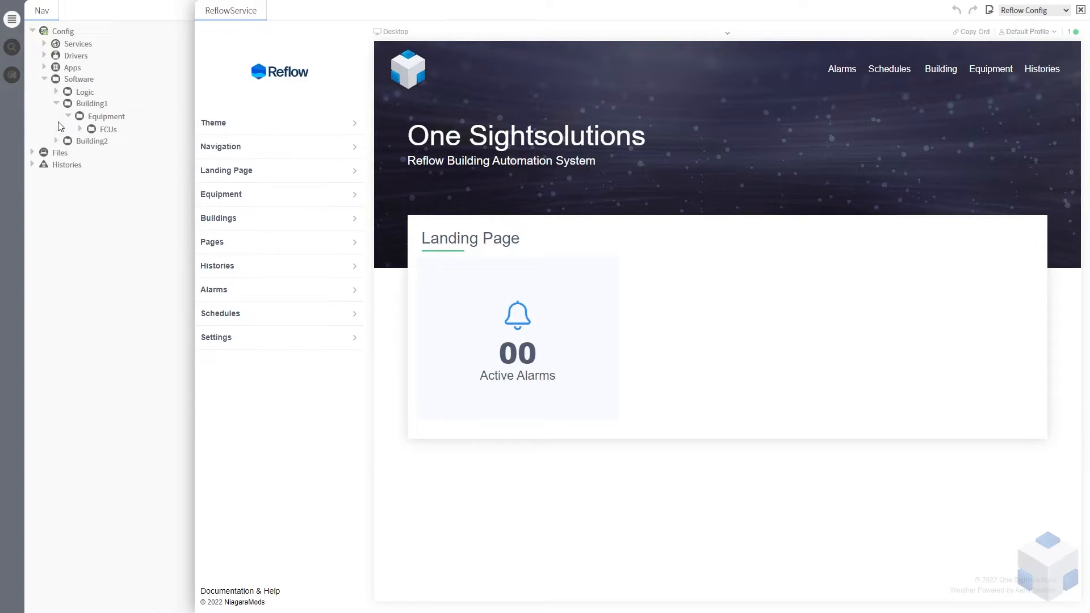
left_click(68, 116)
left_click(56, 103)
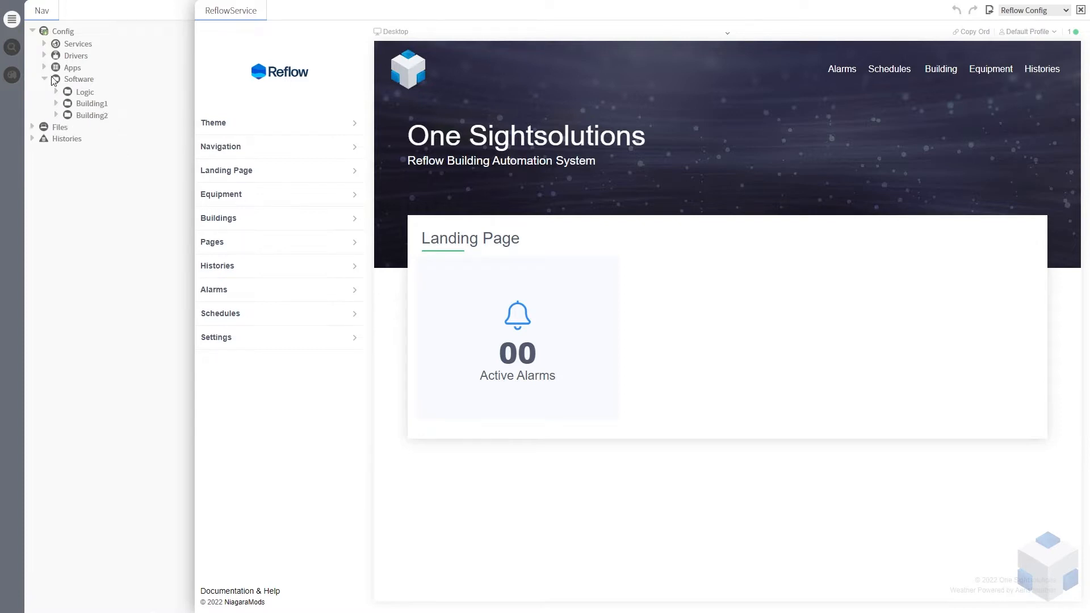
left_click(10, 21)
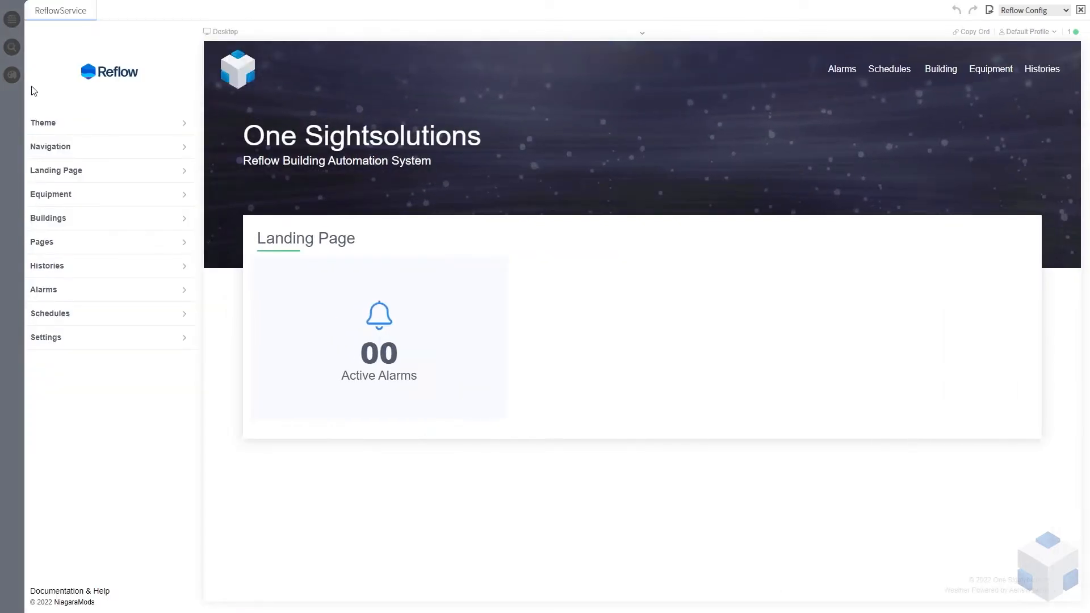
Set the photo of Building 1 to Building1.JPG from the station's assets folder
left_click(59, 221)
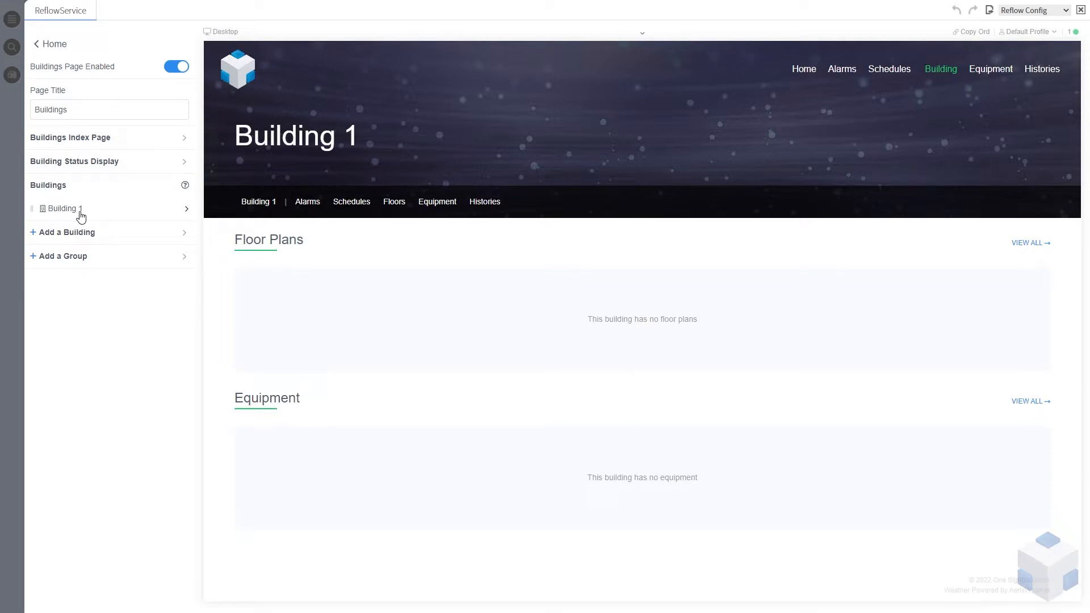
left_click(80, 212)
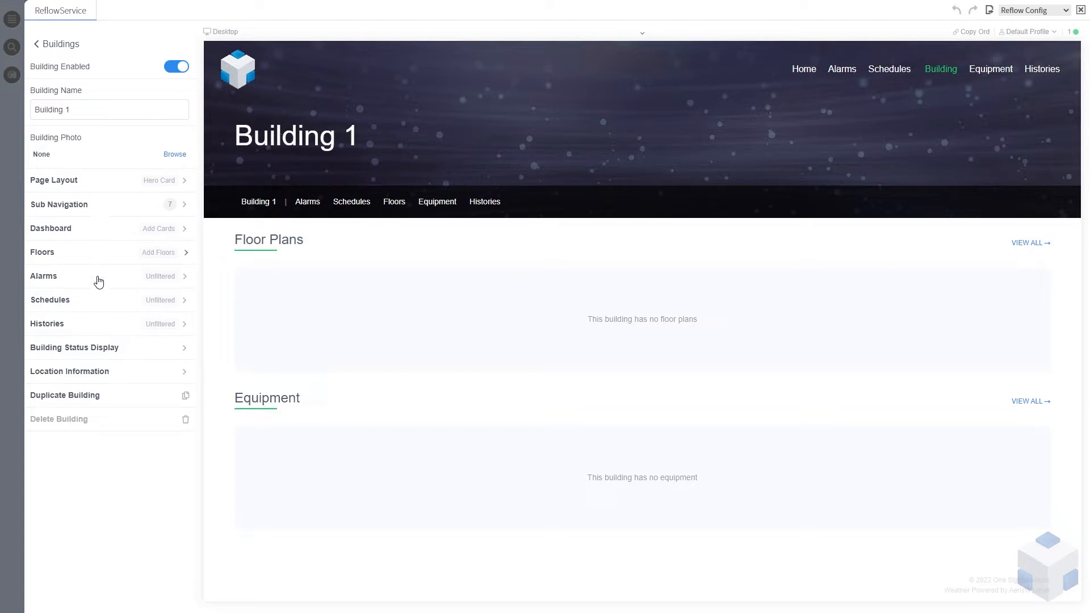
left_click(80, 110)
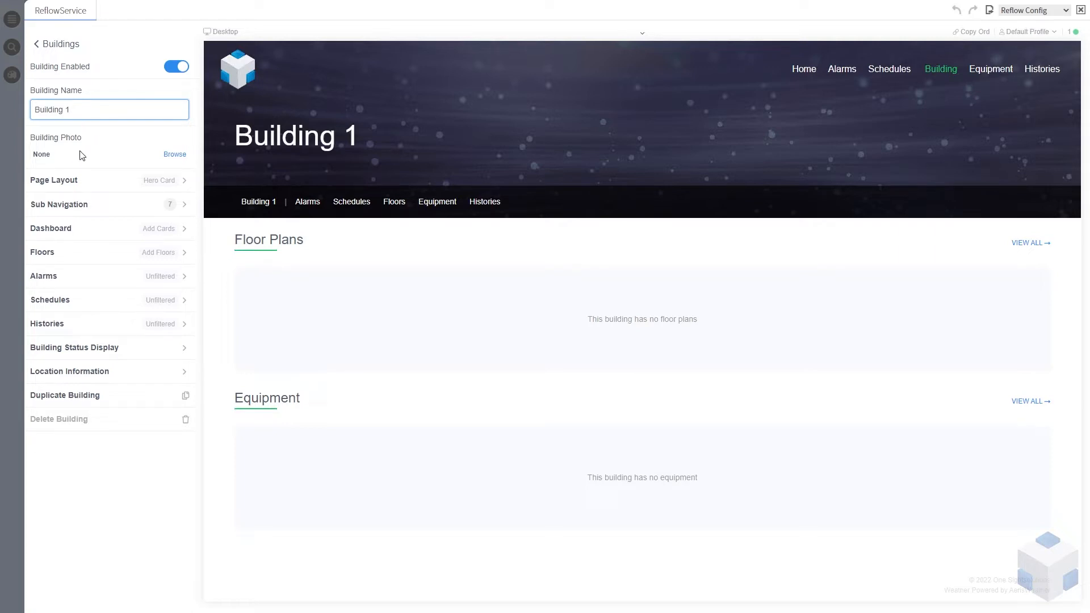
left_click(167, 159)
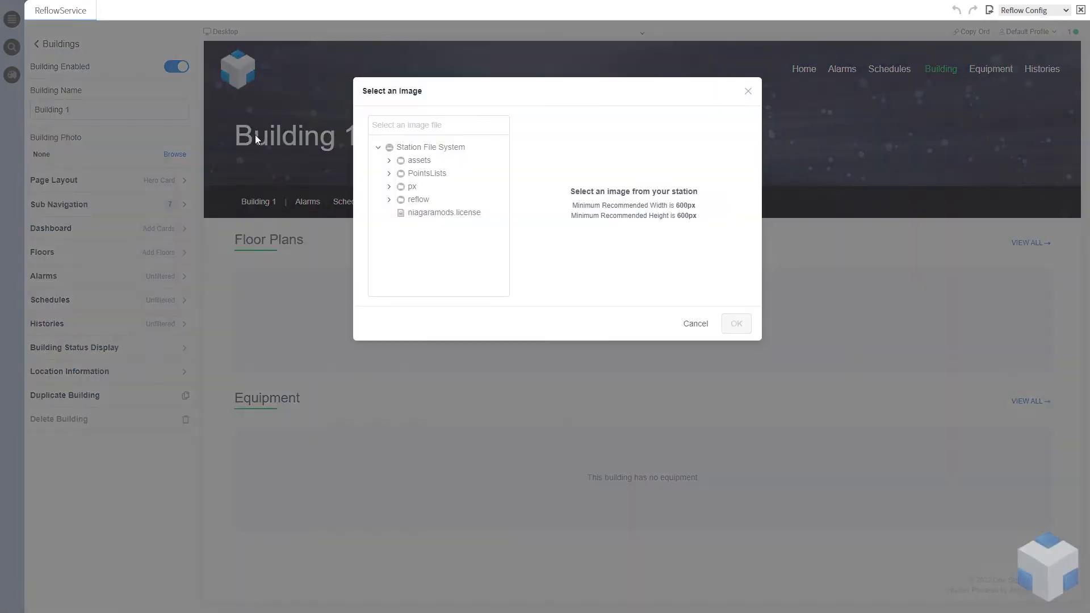
left_click(390, 161)
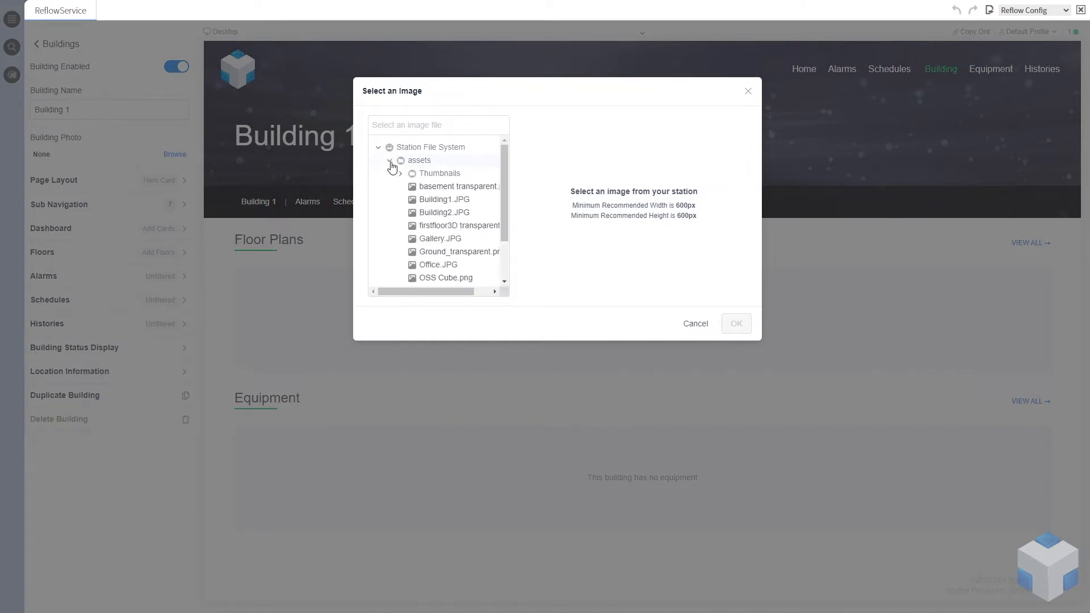
left_click(445, 203)
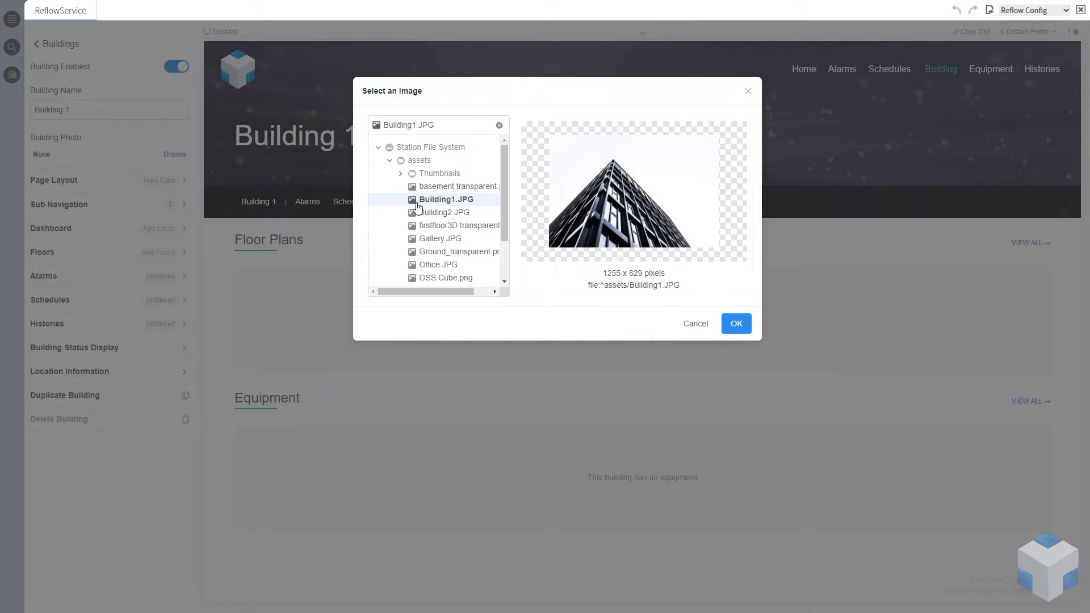
left_click(737, 325)
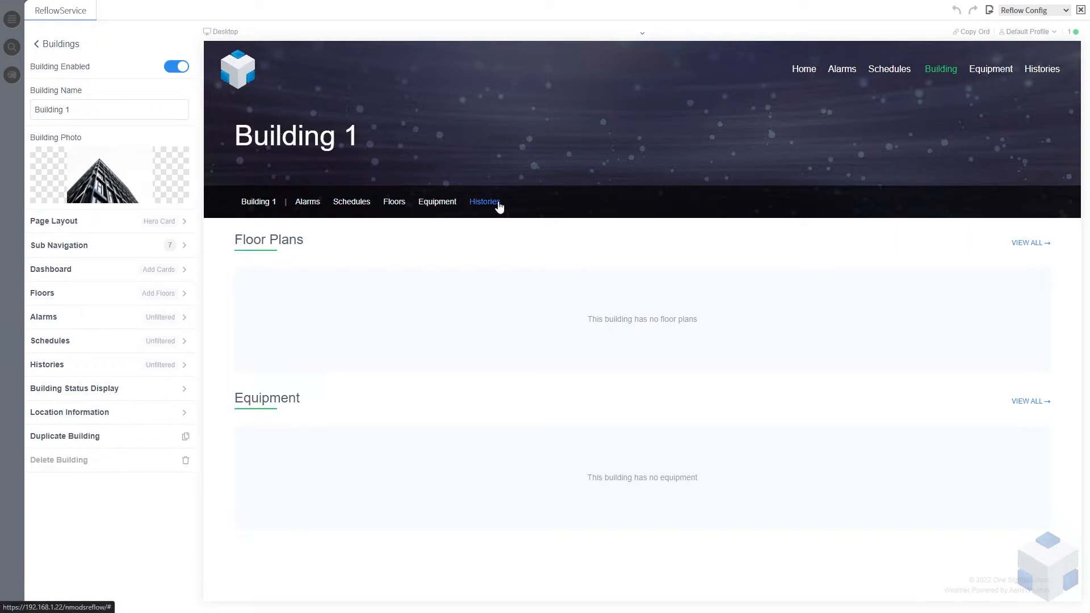
left_click(123, 248)
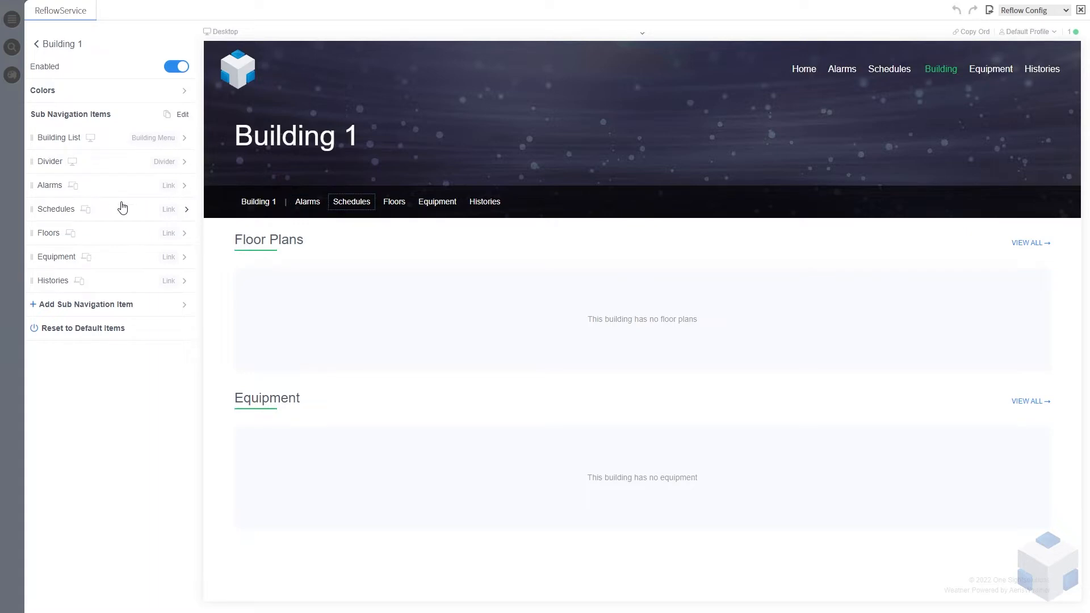
left_click(66, 50)
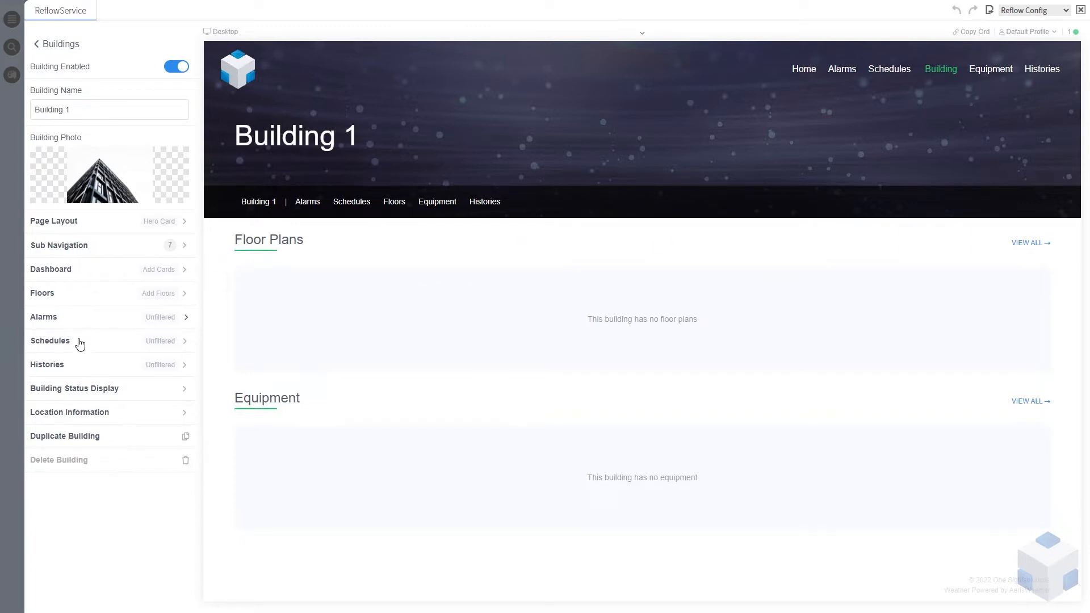
Set Building 1's precise location on the map to Cardiff city centre, at about 51.48° N, 3.18° W
left_click(99, 420)
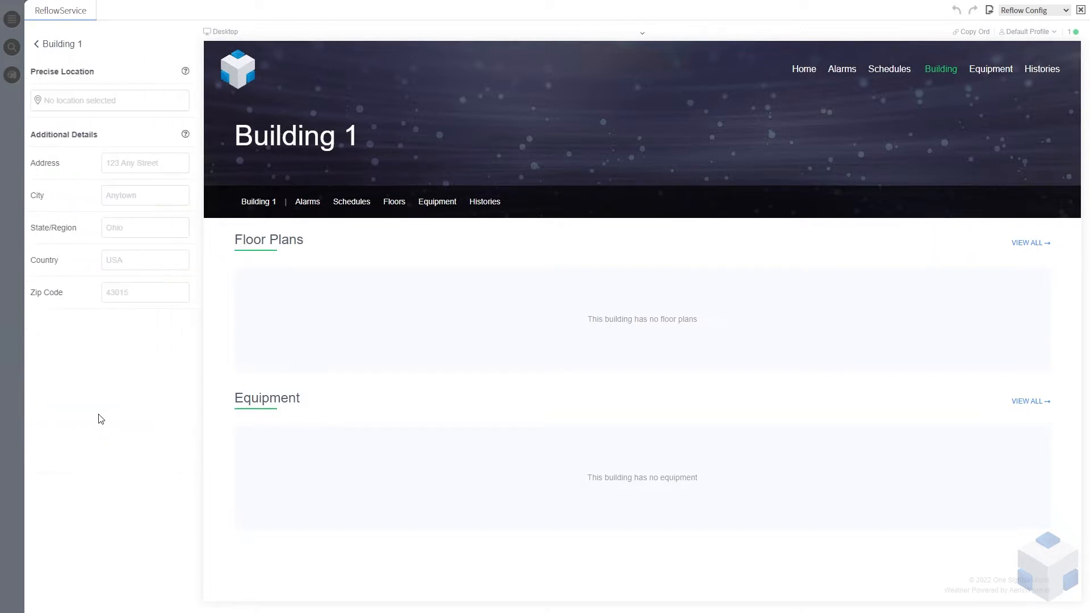
left_click(97, 102)
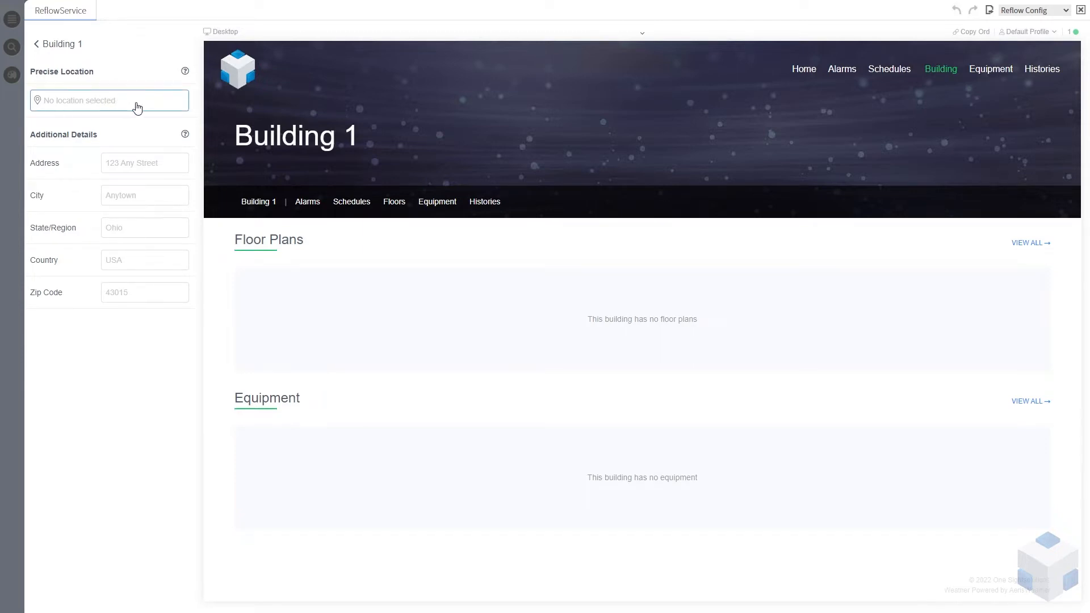
left_click(137, 106)
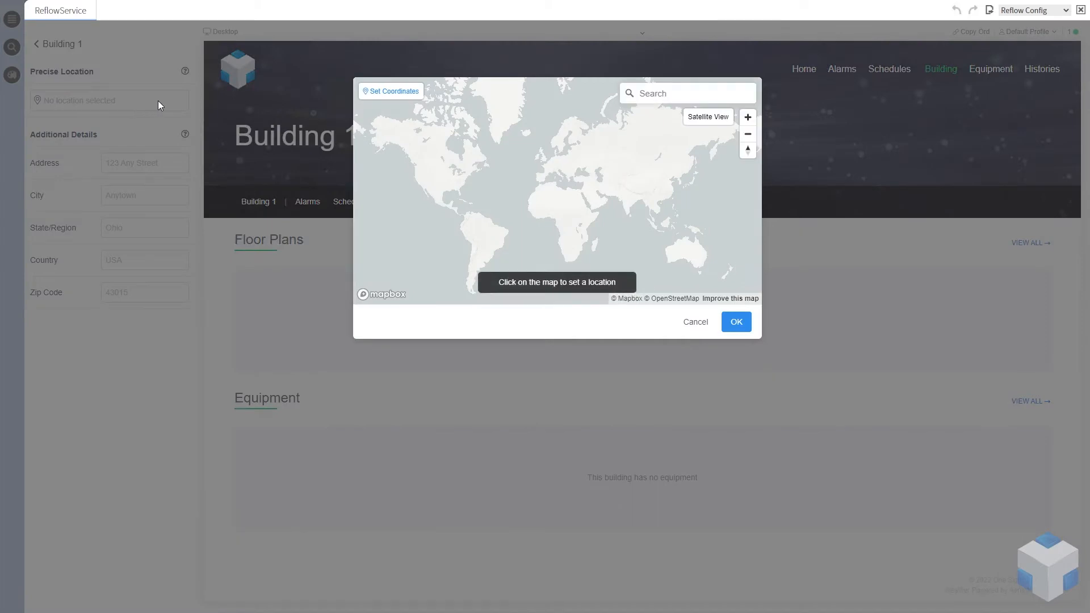
scroll(548, 154, "up", 3)
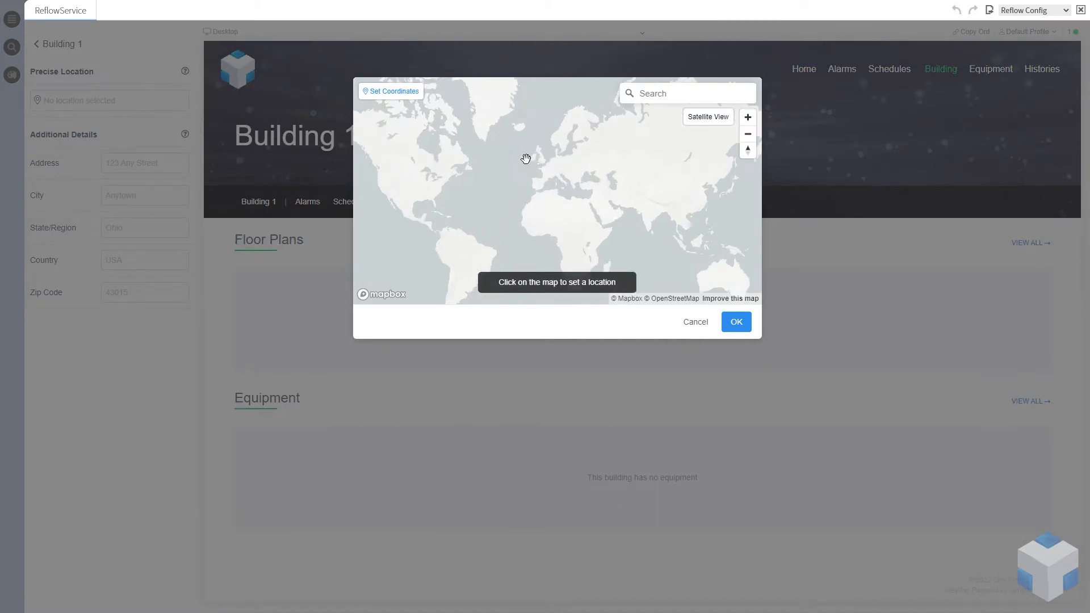
scroll(524, 160, "up", 5)
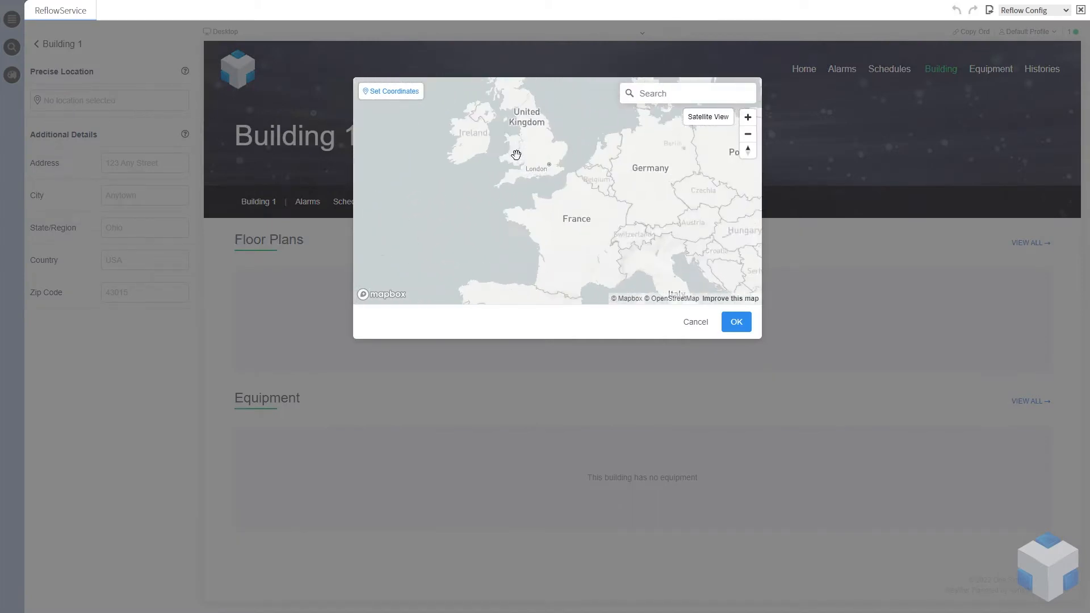
scroll(470, 154, "up", 5)
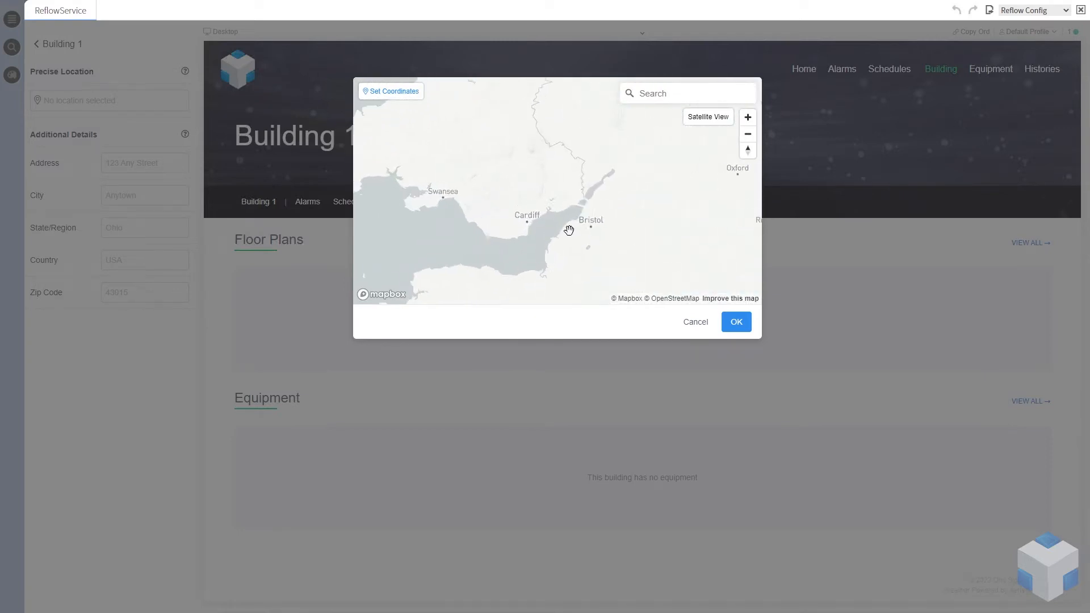
scroll(519, 230, "up", 5)
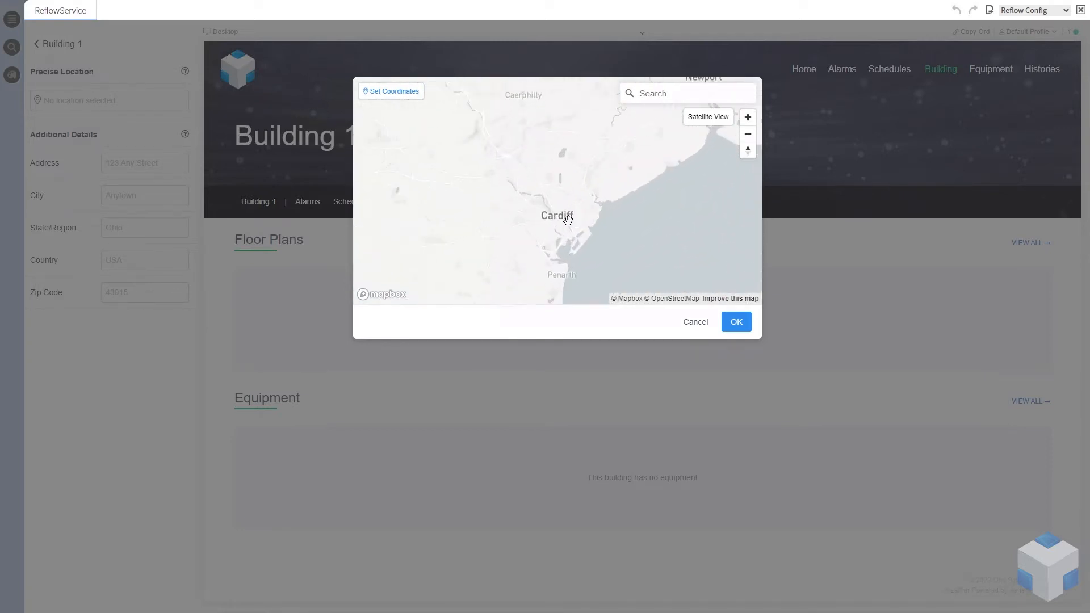
scroll(595, 220, "up", 5)
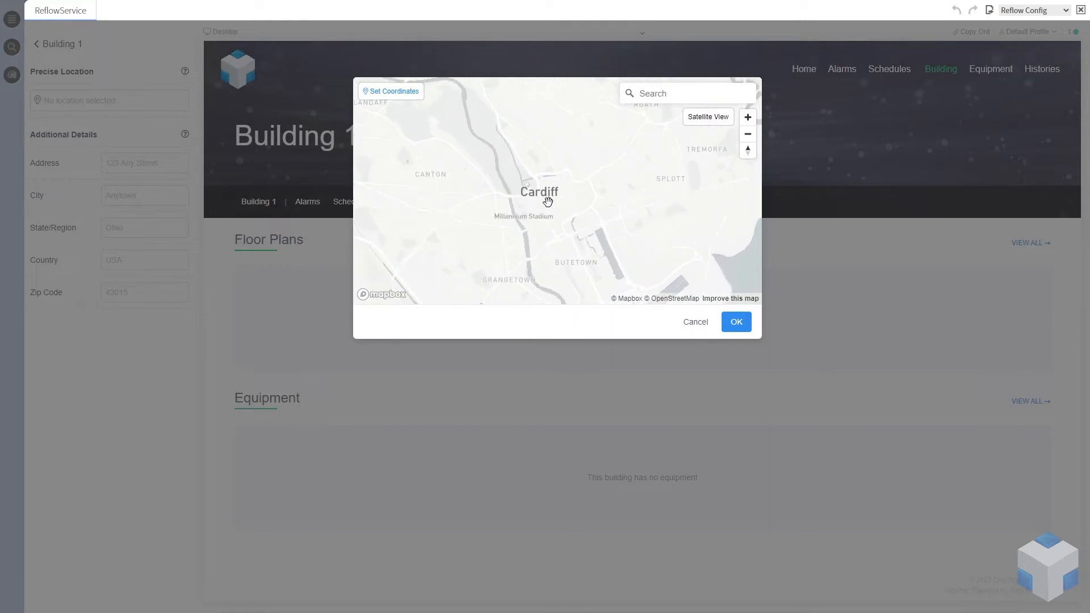
scroll(456, 196, "up", 3)
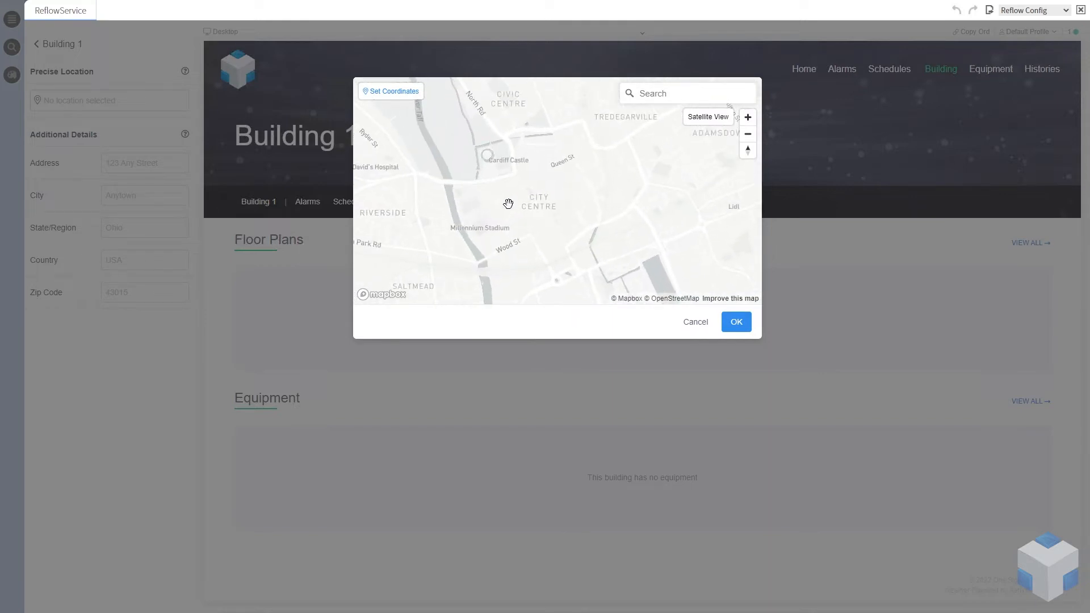
scroll(540, 200, "up", 2)
left_click(545, 204)
scroll(545, 204, "up", 2)
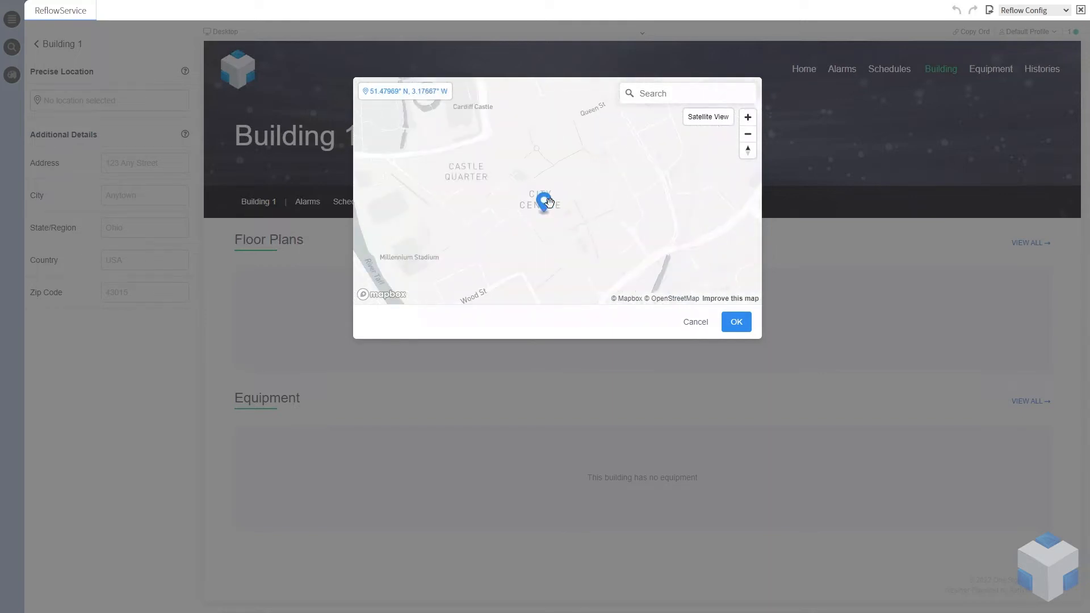
left_click(735, 324)
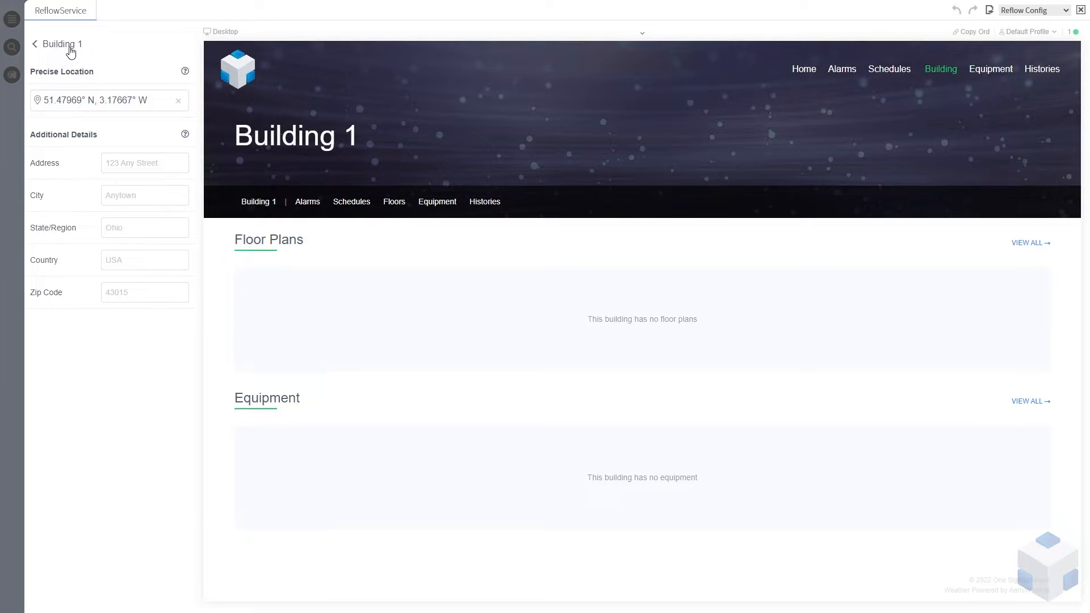
Enter Cardiff as Building 1's city in the location details and return to the building's settings
left_click(137, 161)
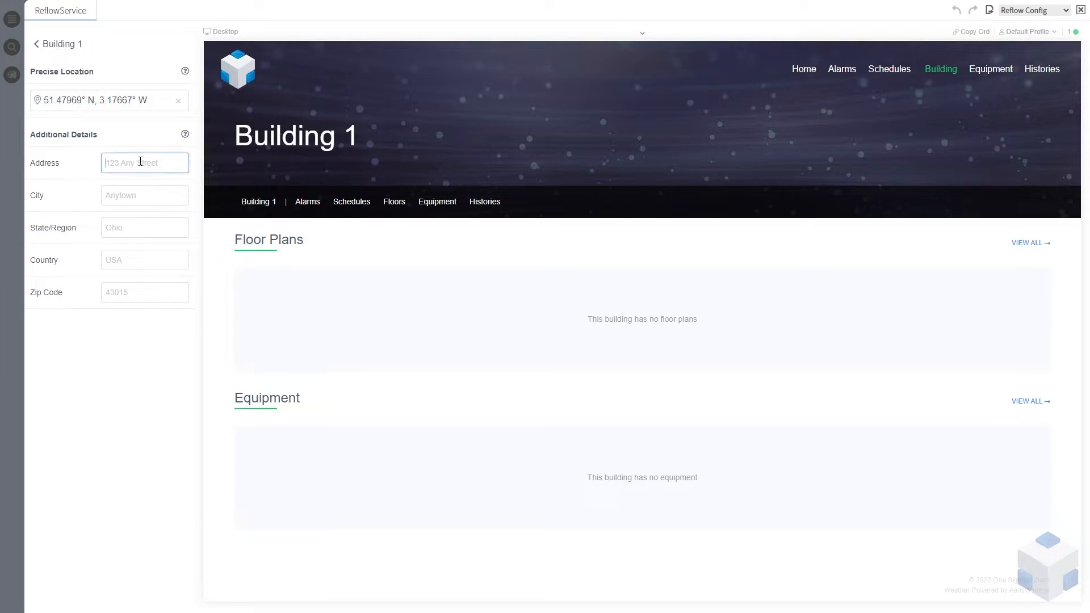
left_click(137, 197)
type("Cardi")
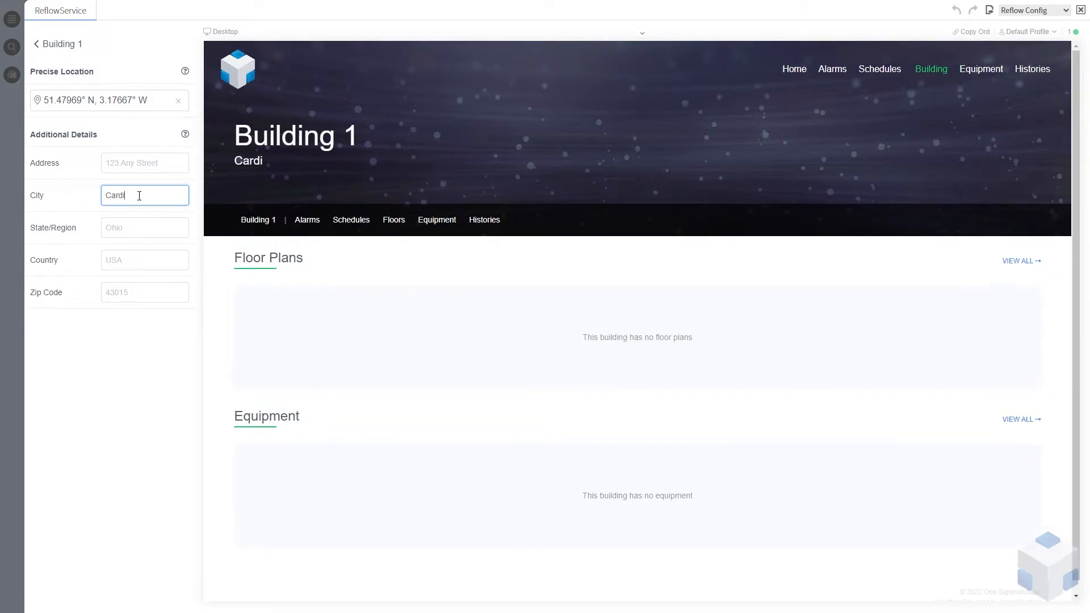
type("ff")
left_click(59, 49)
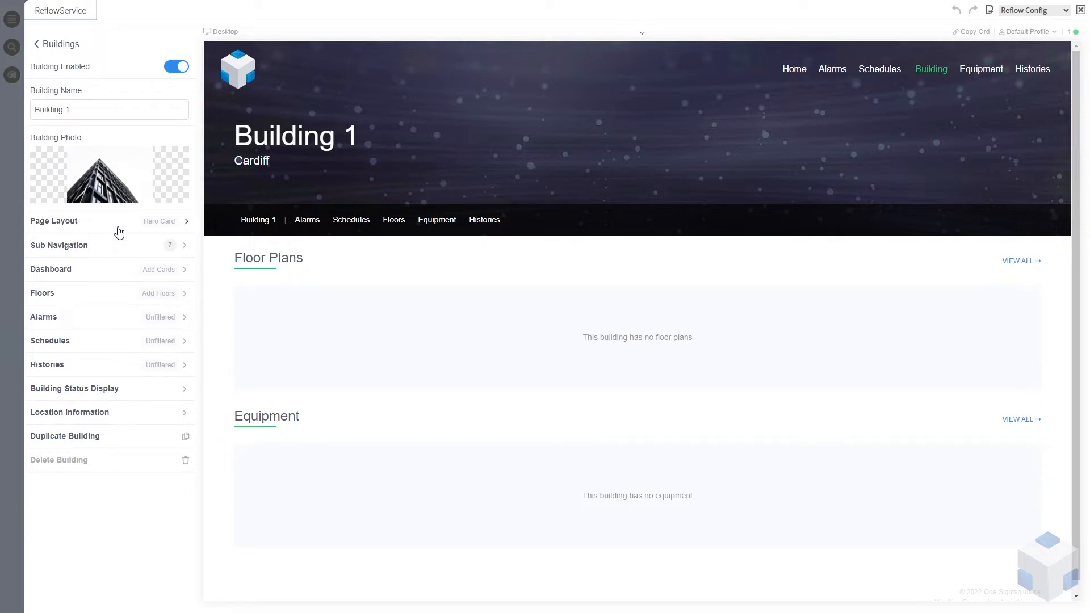
Add a second building, set its photo to Building2.JPG from the station's assets folder, and return to the Buildings settings
left_click(69, 45)
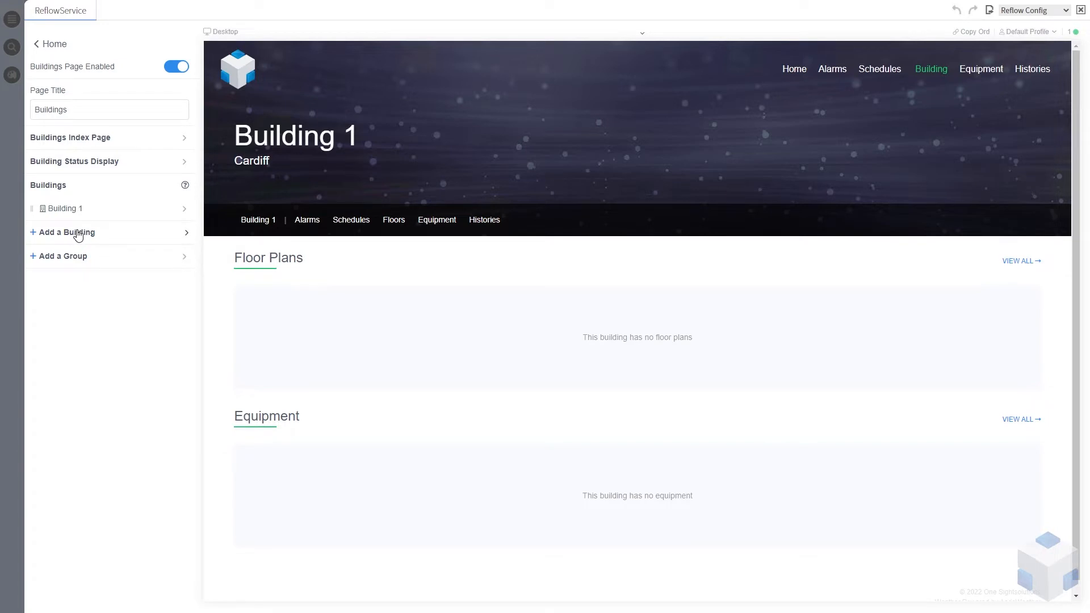
left_click(78, 233)
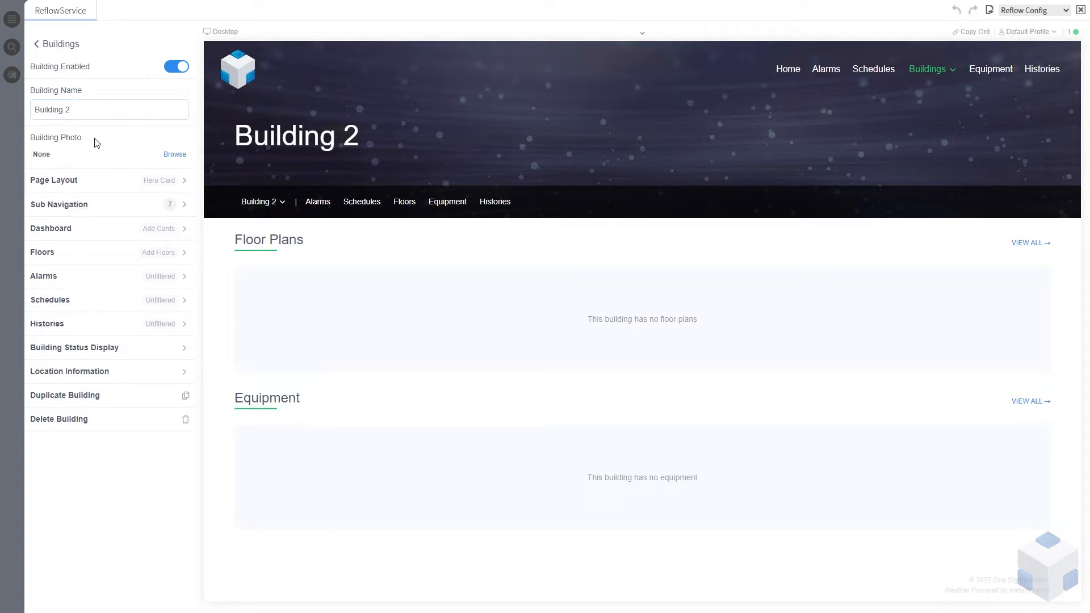
left_click(175, 156)
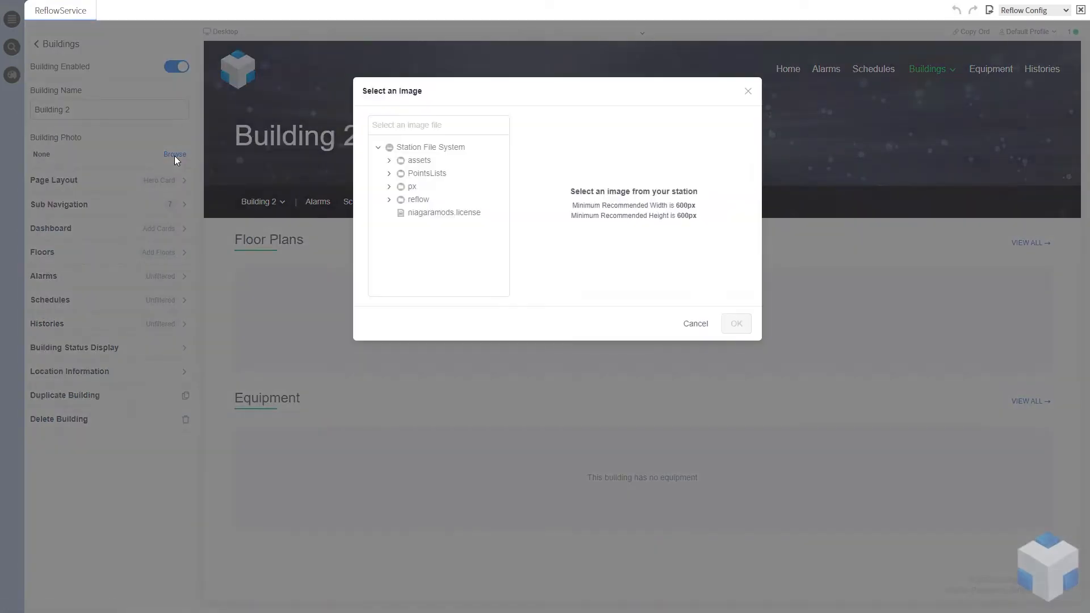
left_click(390, 160)
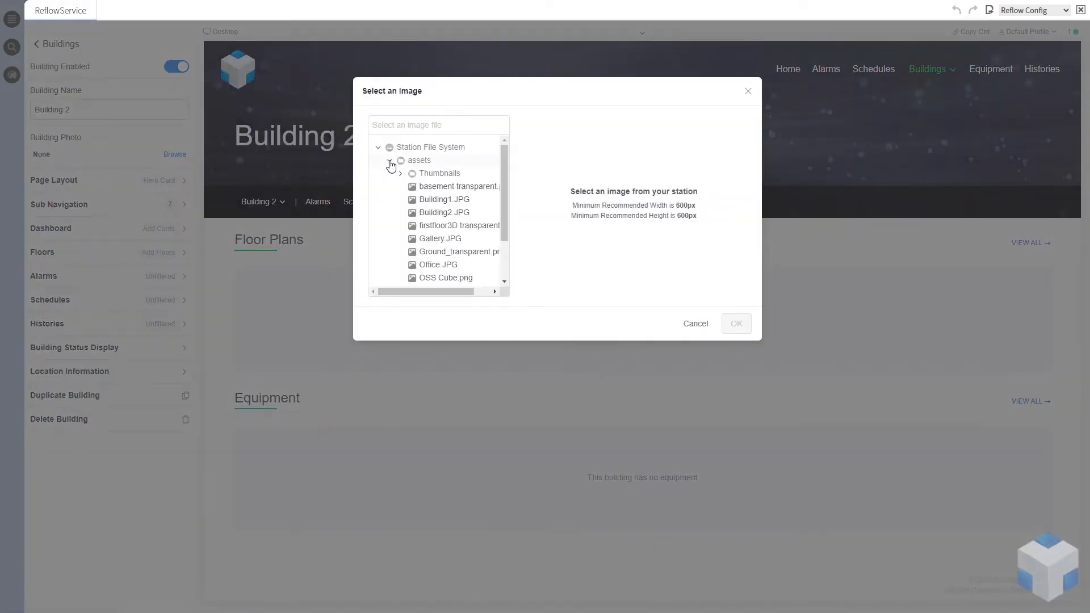
left_click(450, 213)
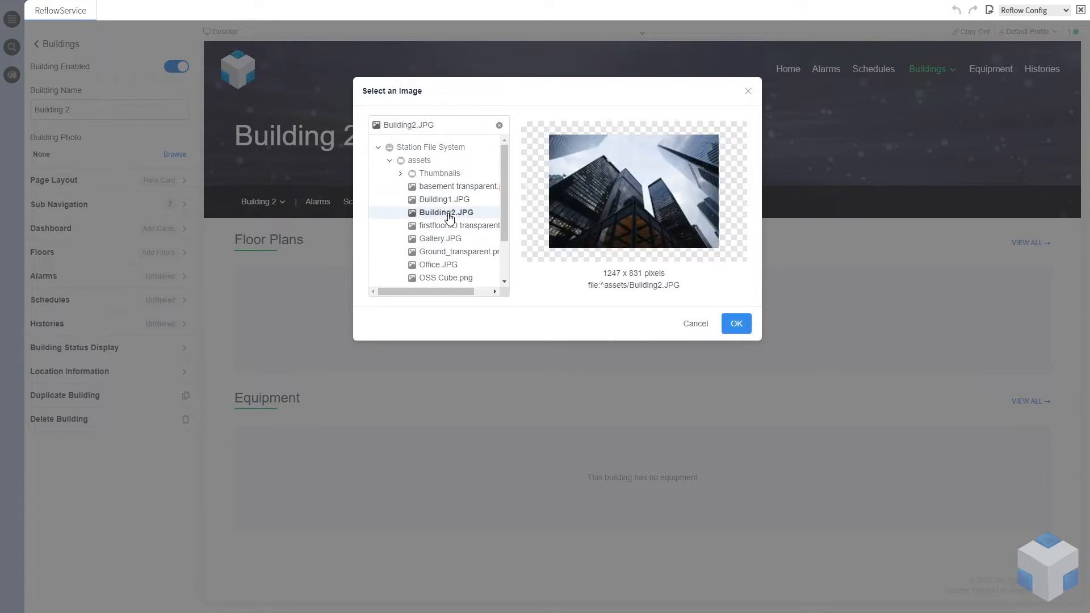
left_click(738, 328)
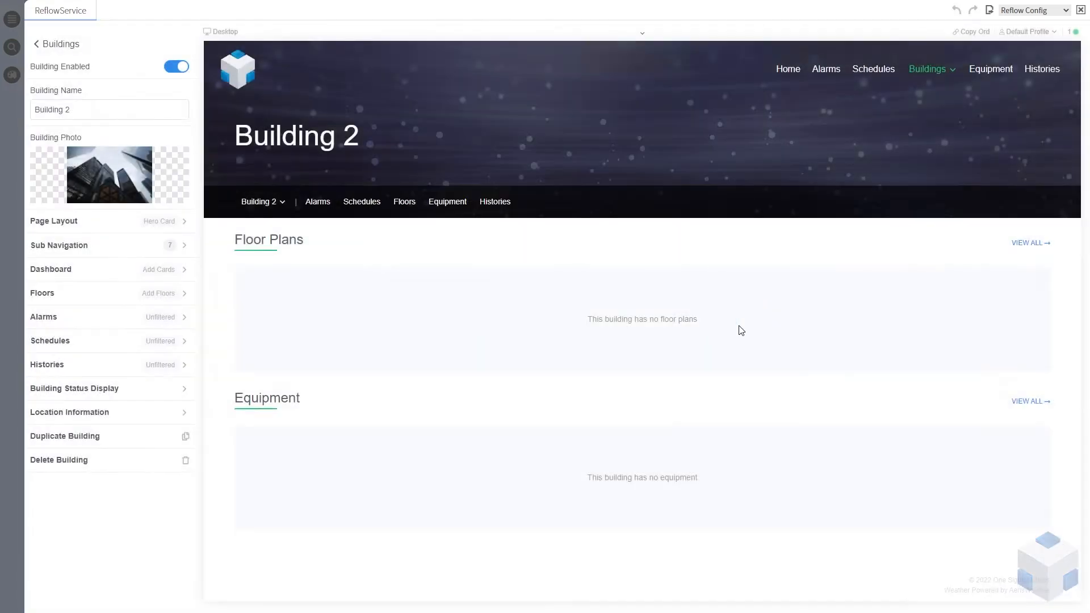
left_click(67, 50)
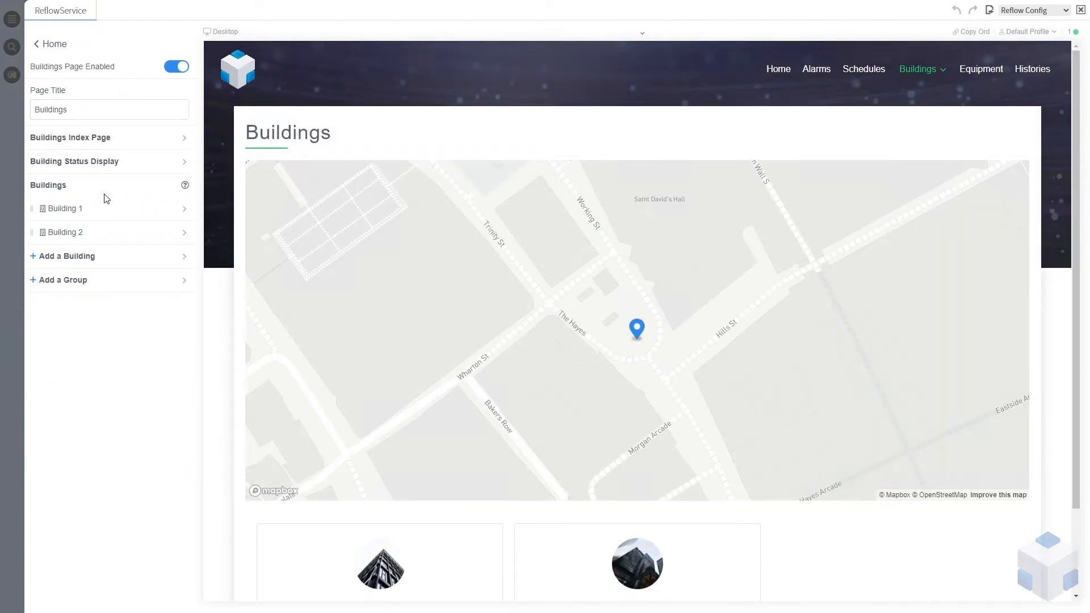
Preview the Building 1 and Building 2 pages from the site navigation, and examine the map and cards on the All Buildings page
left_click(60, 48)
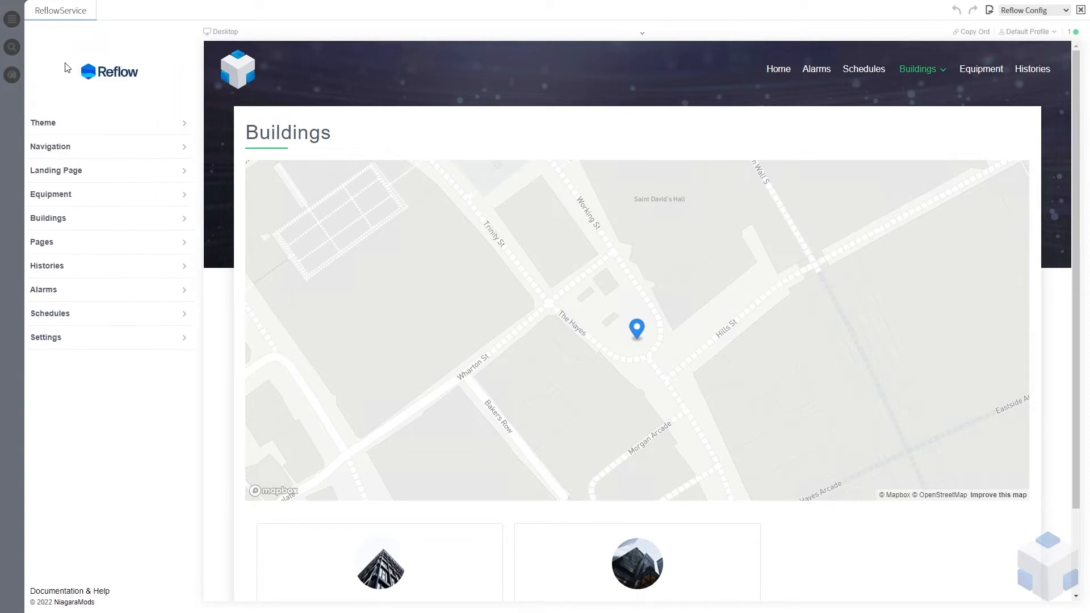
left_click(55, 220)
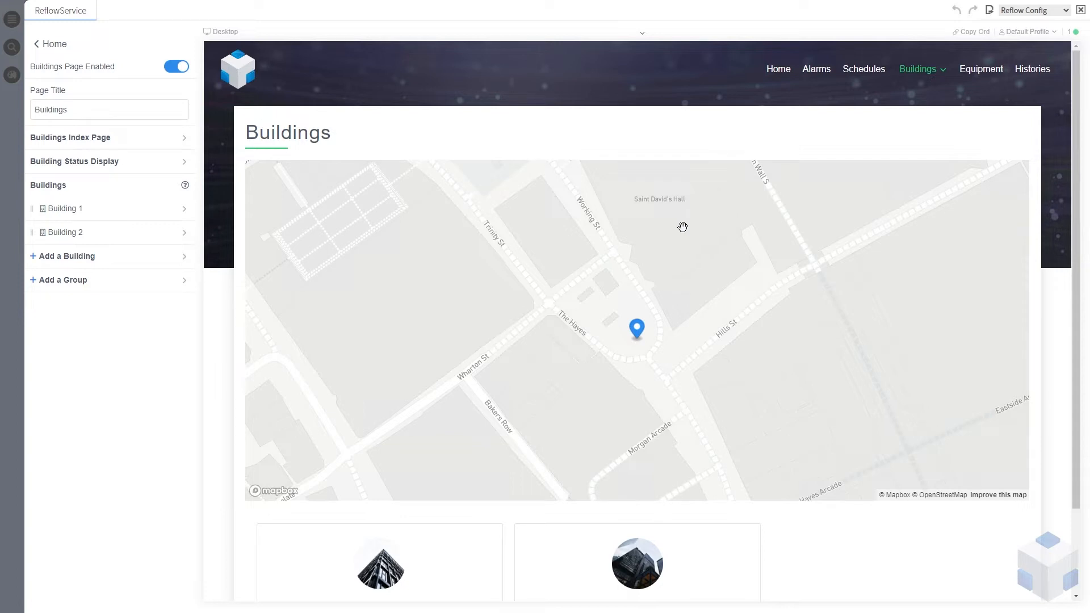
left_click(945, 75)
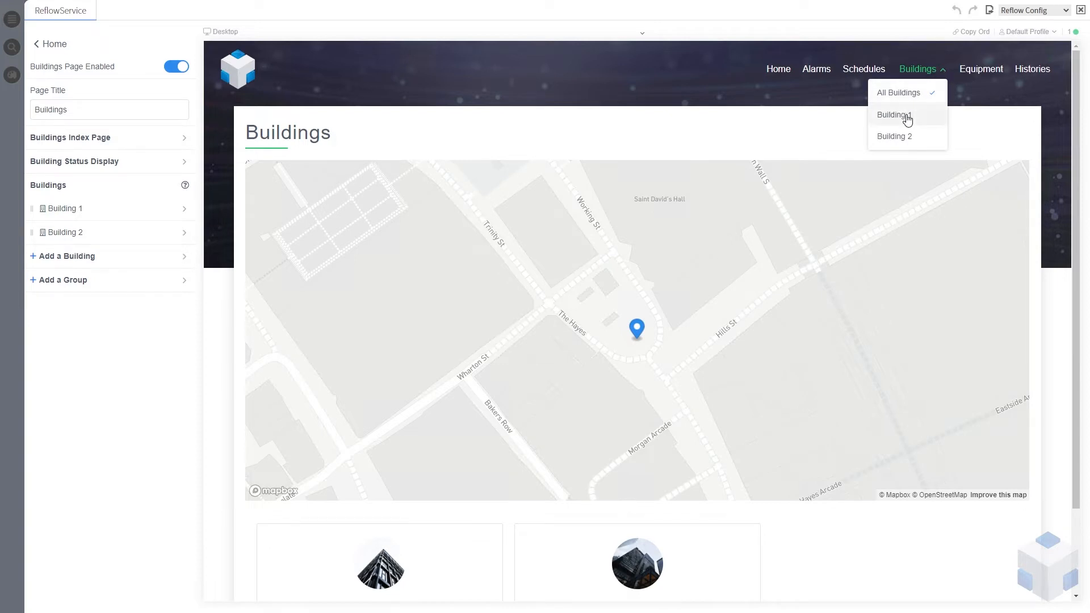
left_click(907, 116)
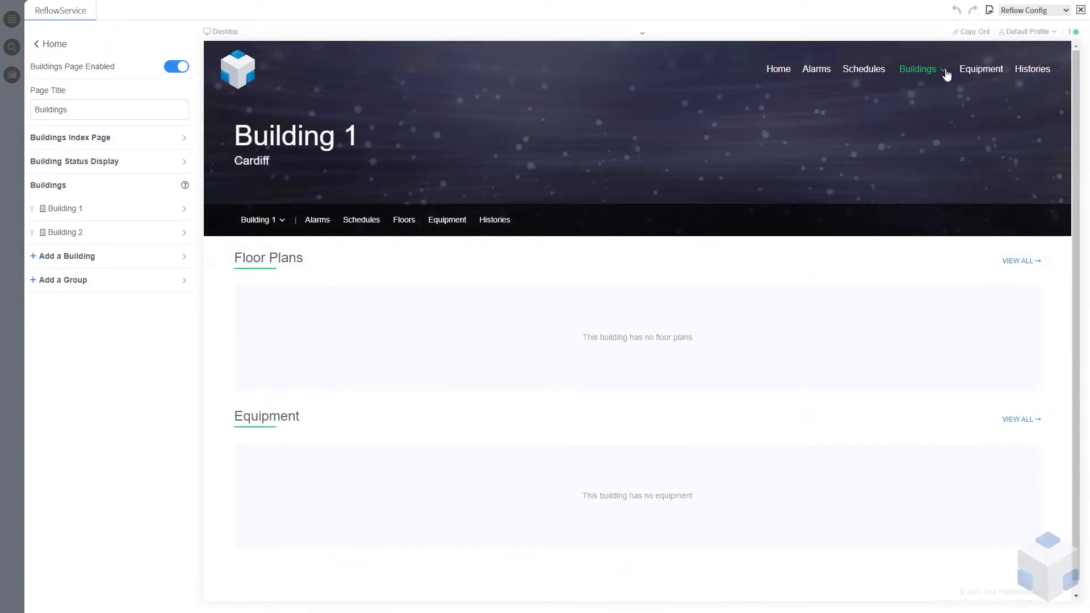
left_click(945, 75)
left_click(910, 140)
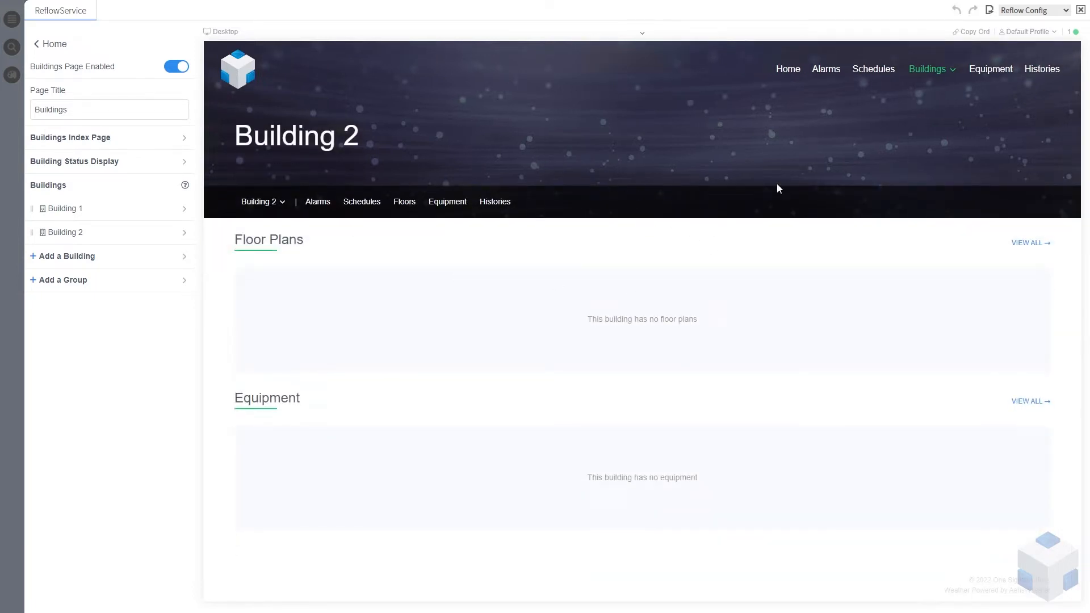
left_click(949, 69)
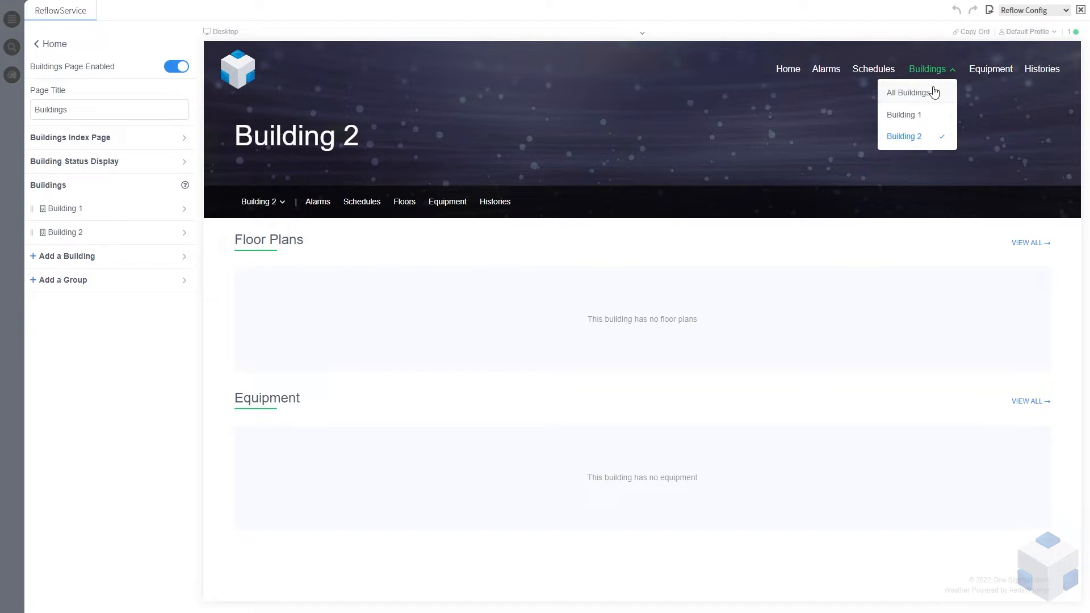
left_click(932, 93)
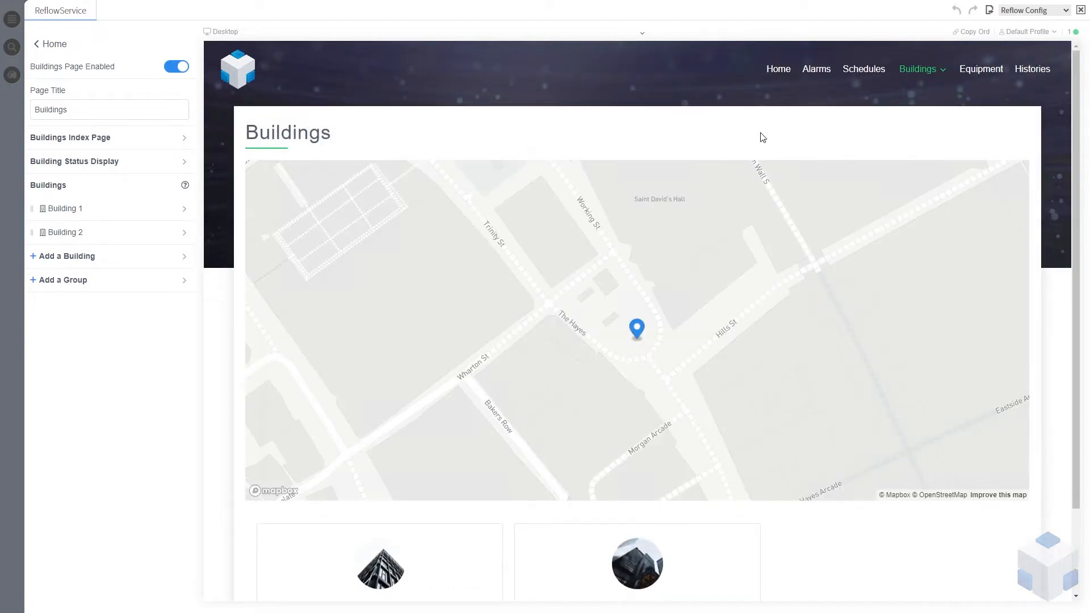
scroll(1061, 229, "down", 2)
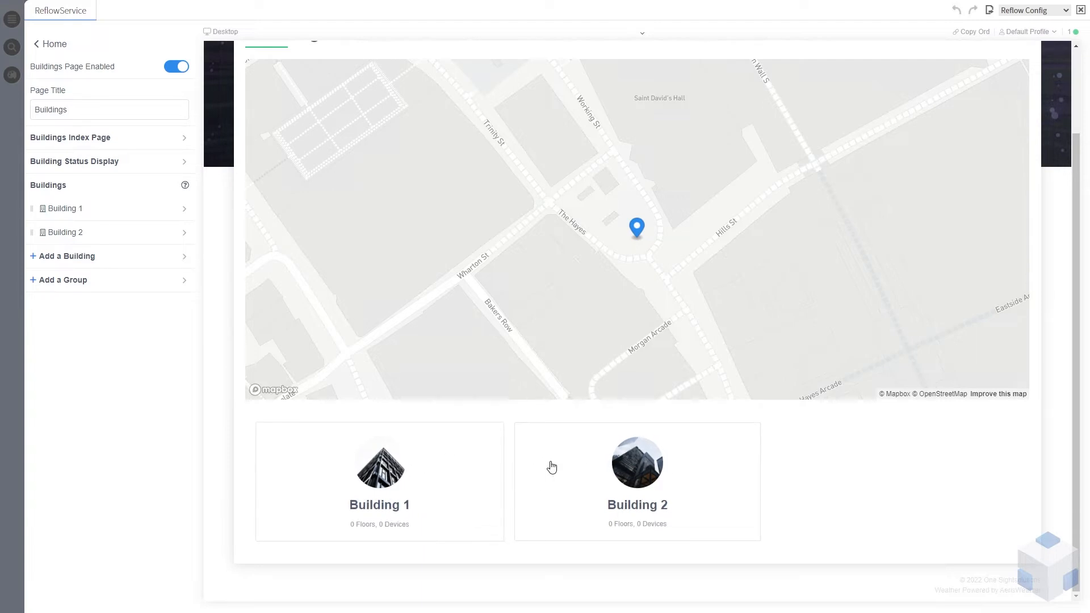
scroll(738, 423, "up", 1)
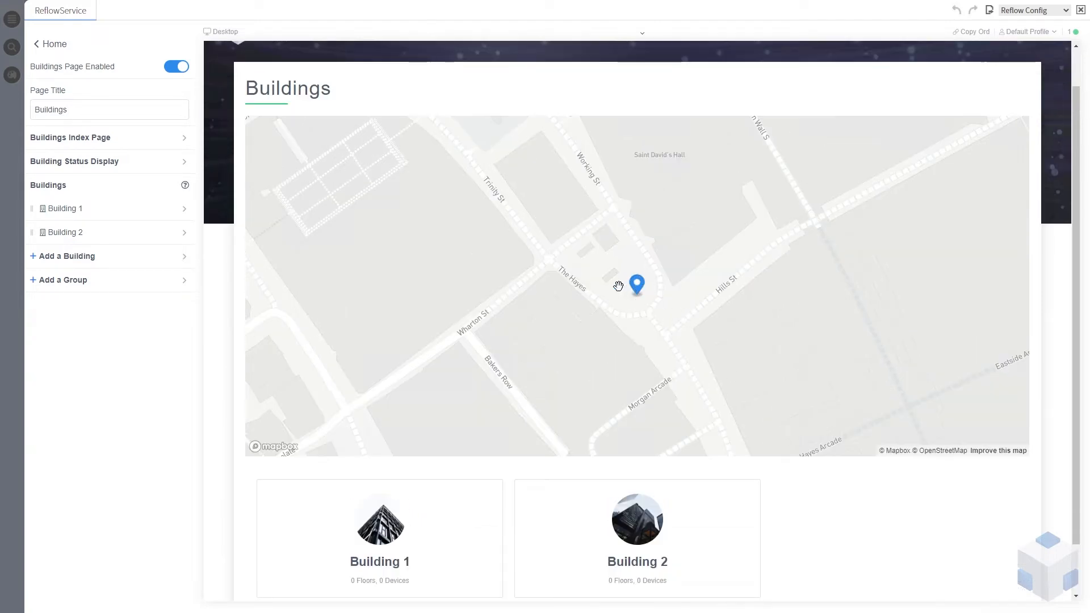
Set Building 2's precise location to the National Gallery in London, at about 51.509° N, 0.128° W, and return to the Buildings settings
left_click(80, 235)
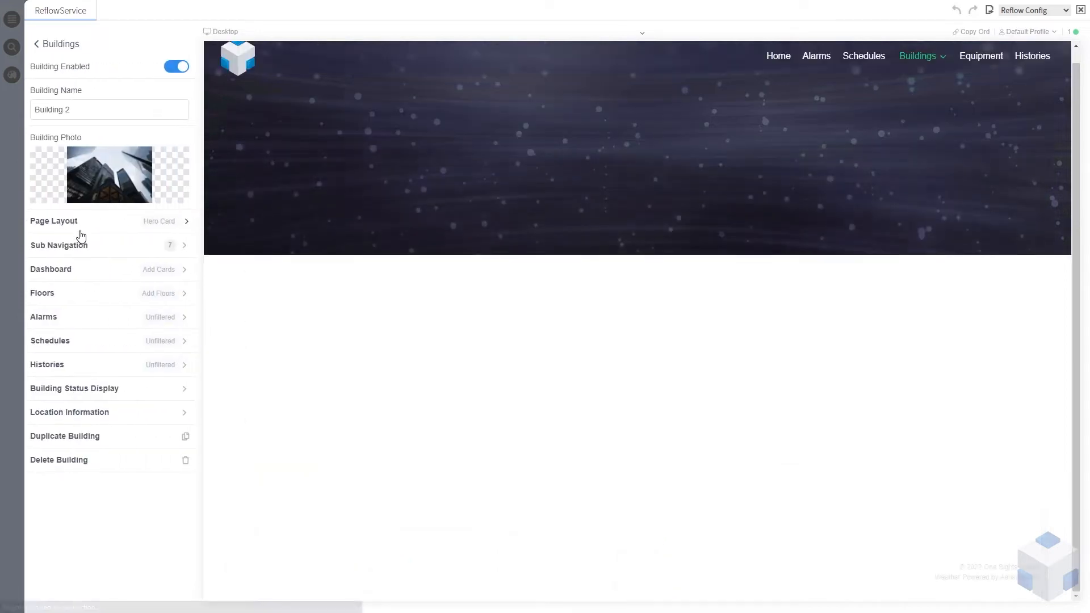
left_click(105, 416)
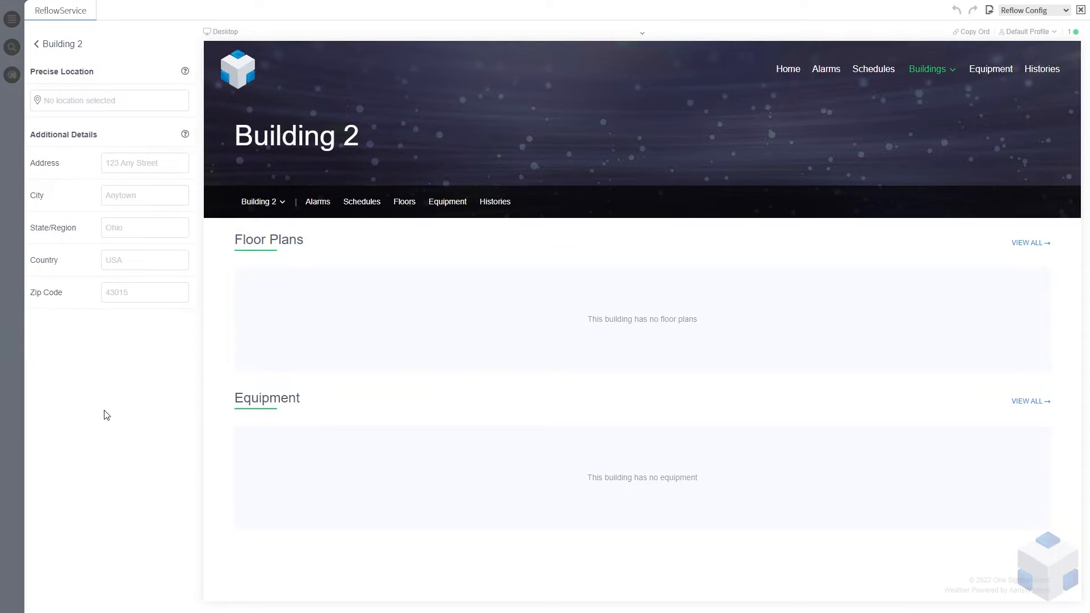
left_click(96, 101)
scroll(546, 153, "up", 2)
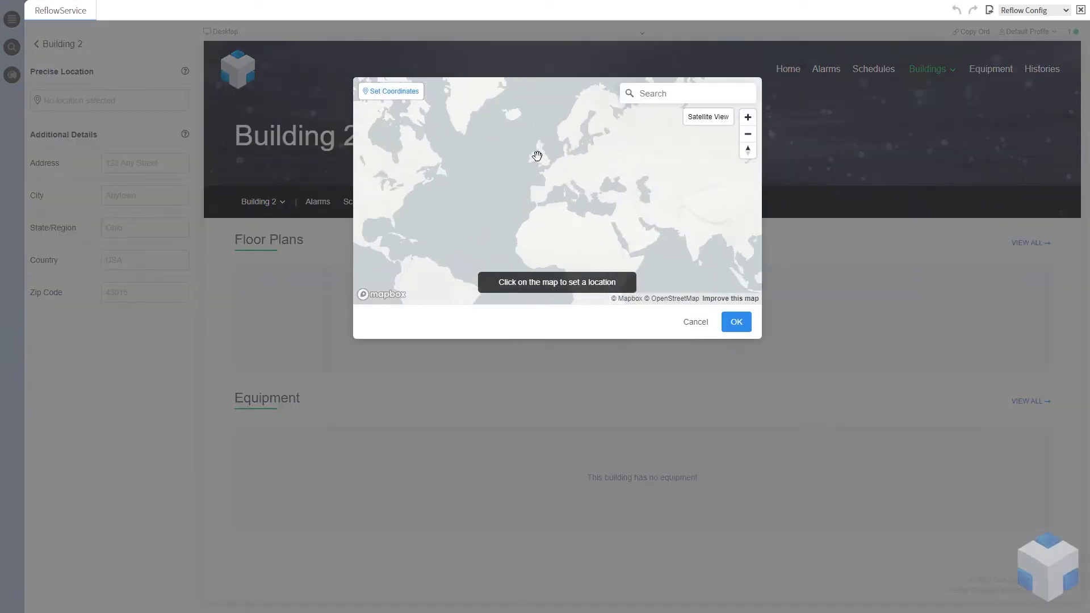
scroll(537, 155, "up", 5)
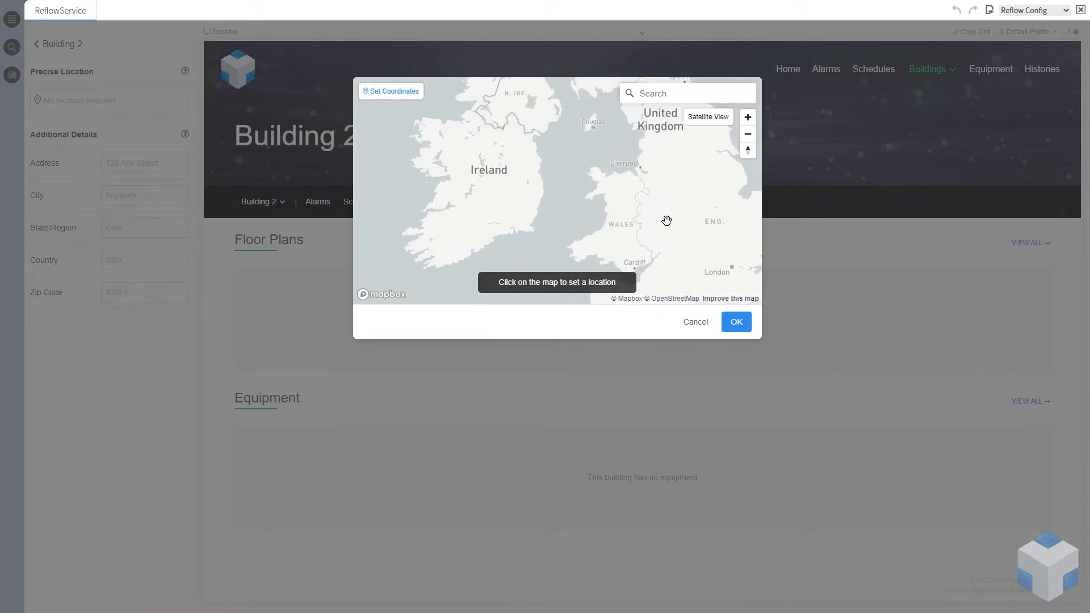
scroll(667, 221, "up", 4)
scroll(513, 207, "up", 2)
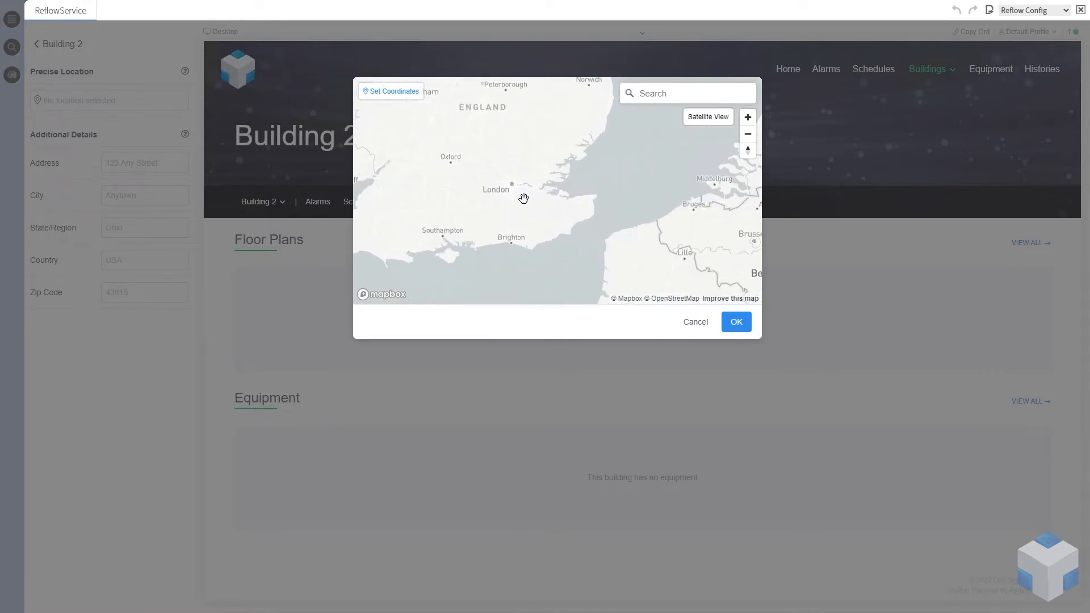
scroll(499, 168, "up", 4)
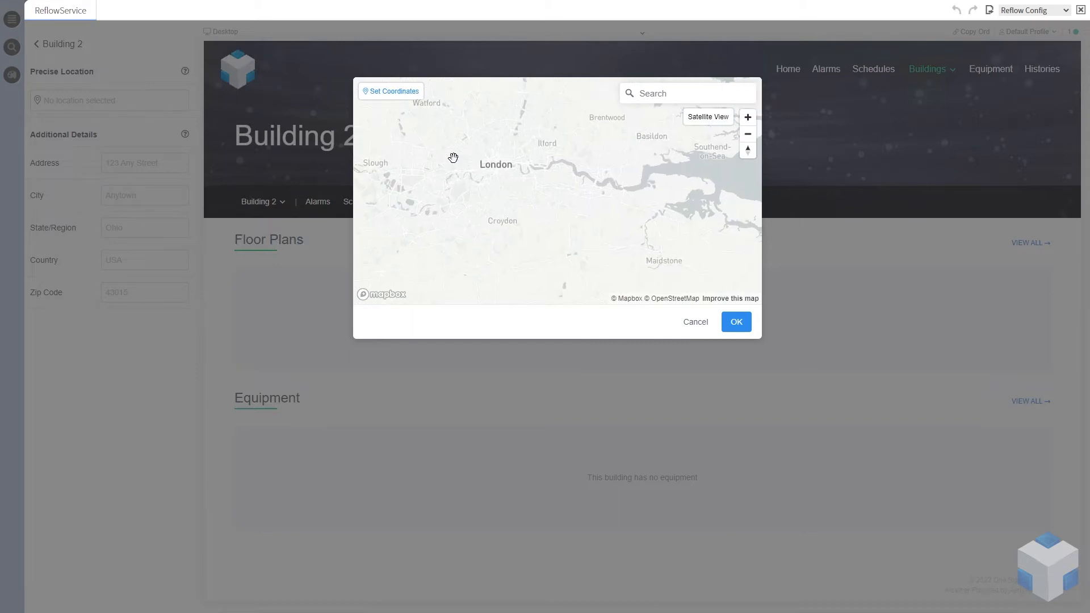
scroll(531, 165, "up", 2)
scroll(615, 176, "up", 3)
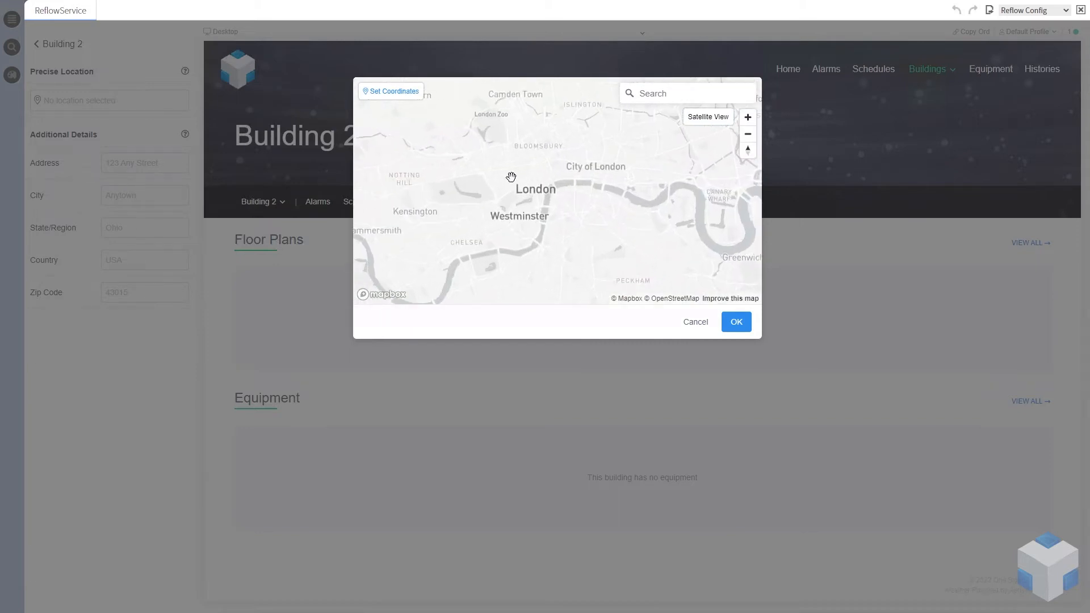
scroll(511, 177, "up", 4)
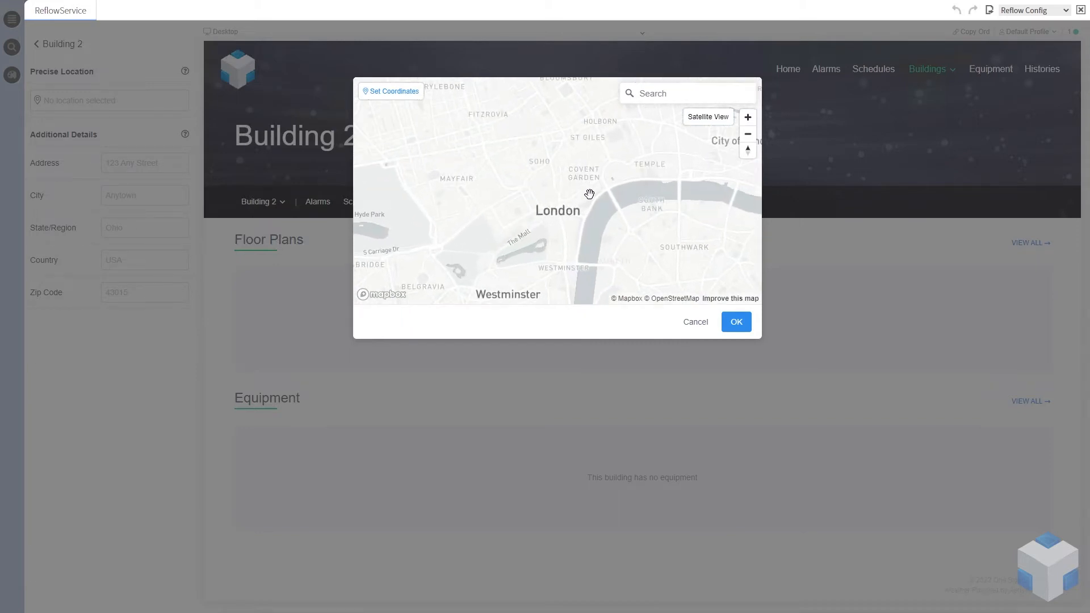
scroll(545, 195, "up", 3)
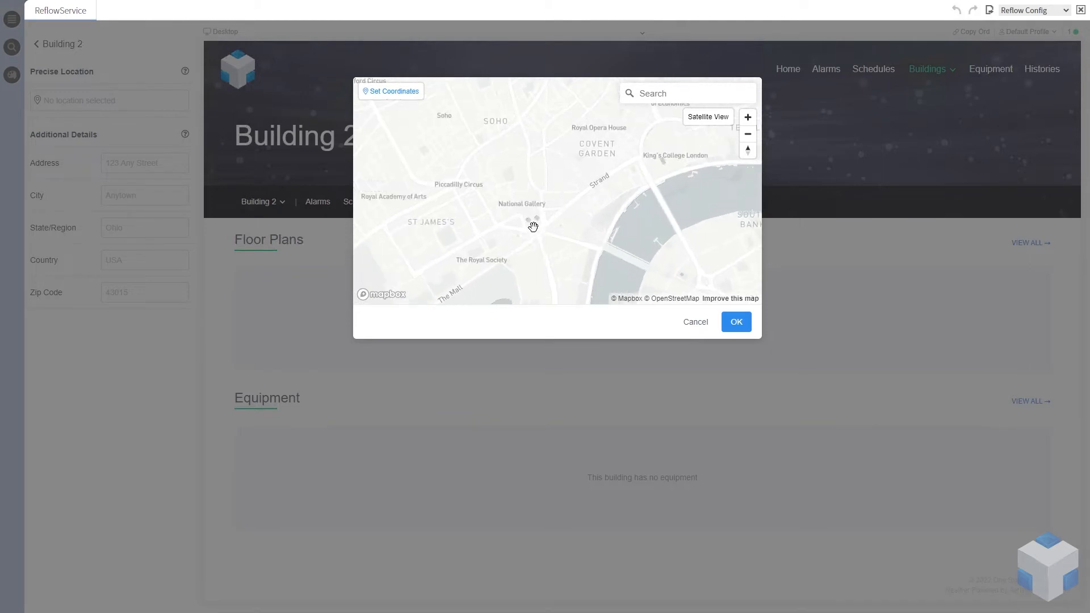
double_click(529, 204)
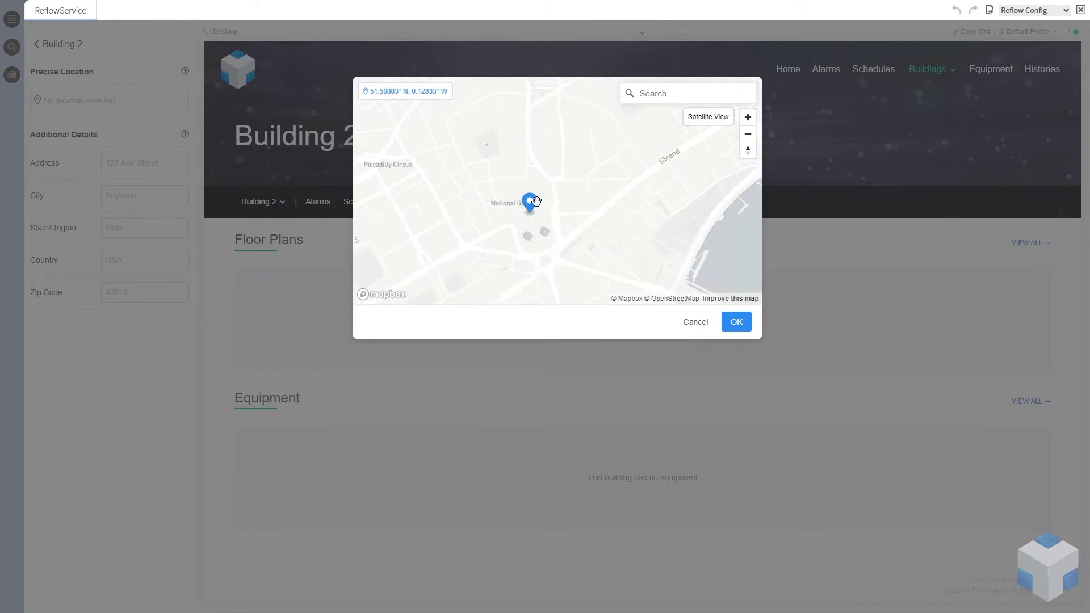
left_click(737, 322)
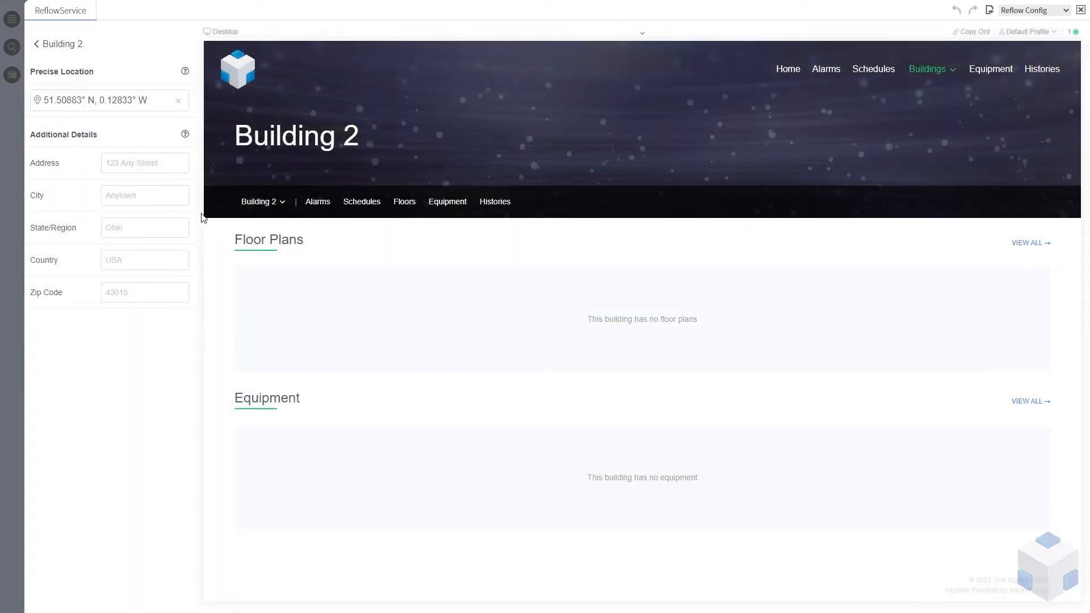
left_click(69, 50)
left_click(69, 50)
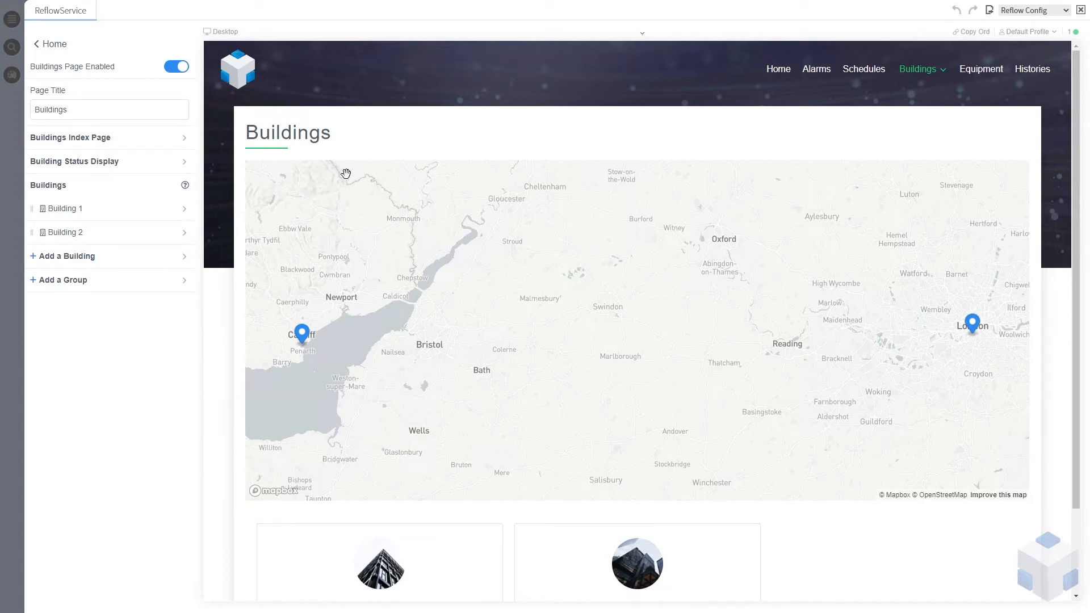
Set the map marker color to Secondary in the Buildings index page settings
left_click(130, 143)
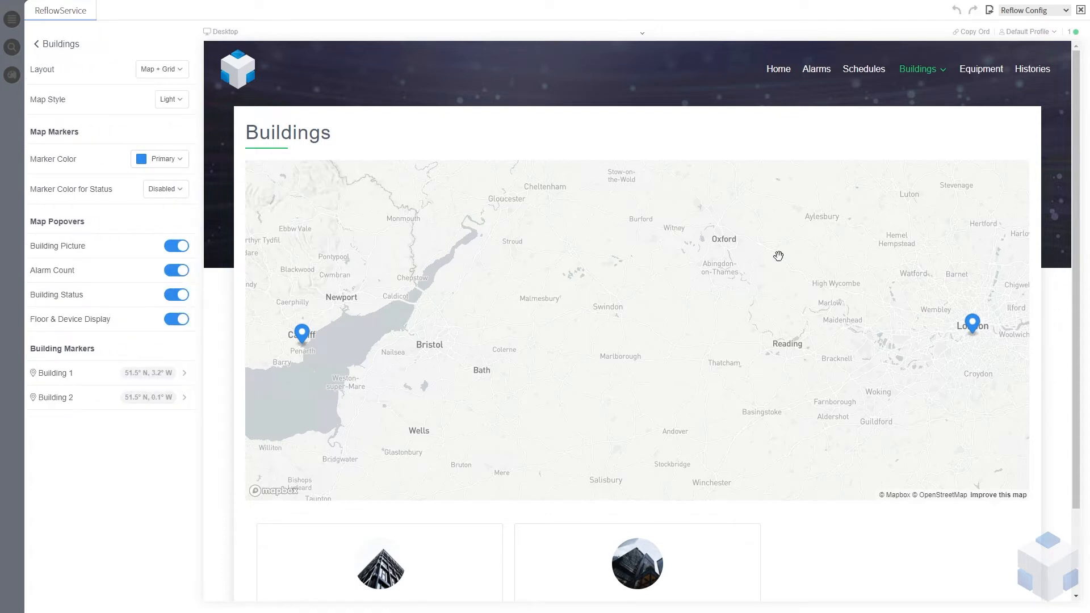
left_click(178, 165)
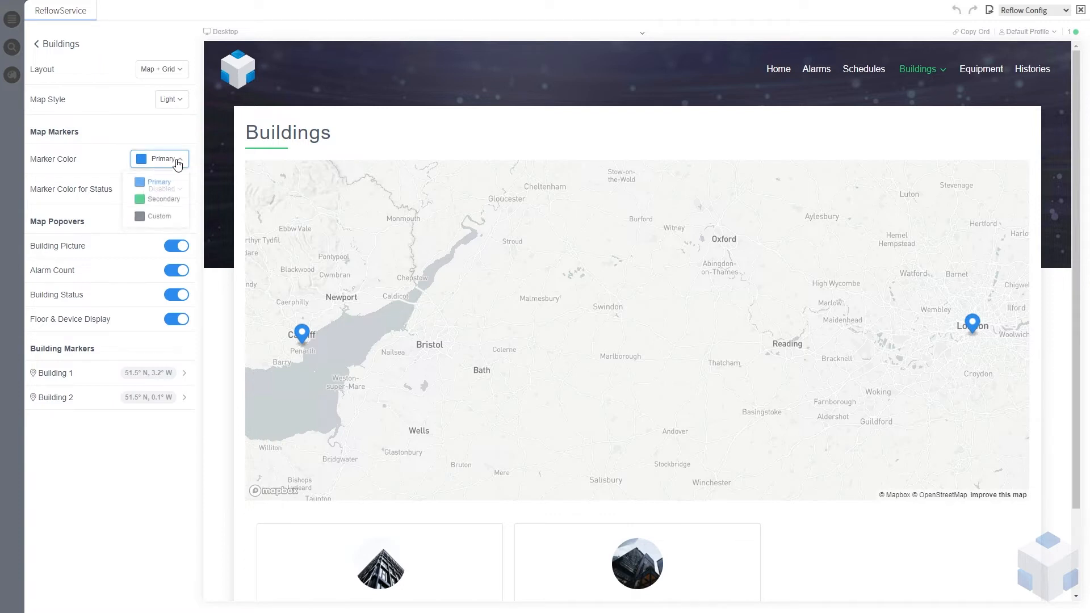
left_click(172, 209)
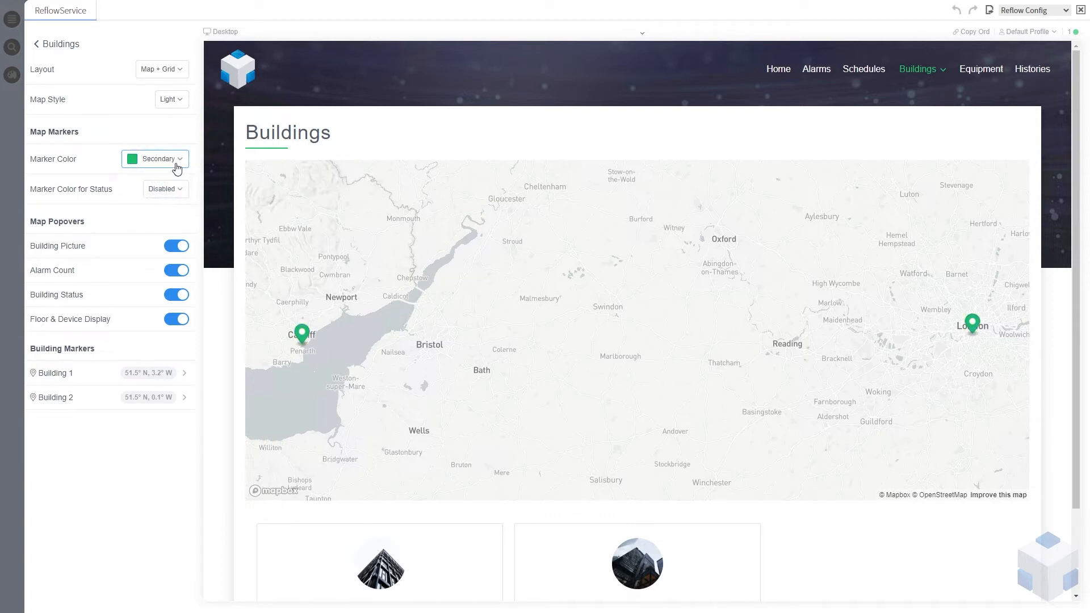
Change the map marker color to a custom light blue based on rgb 45,140,240, and raise its opacity to make it solid
left_click(175, 166)
left_click(168, 225)
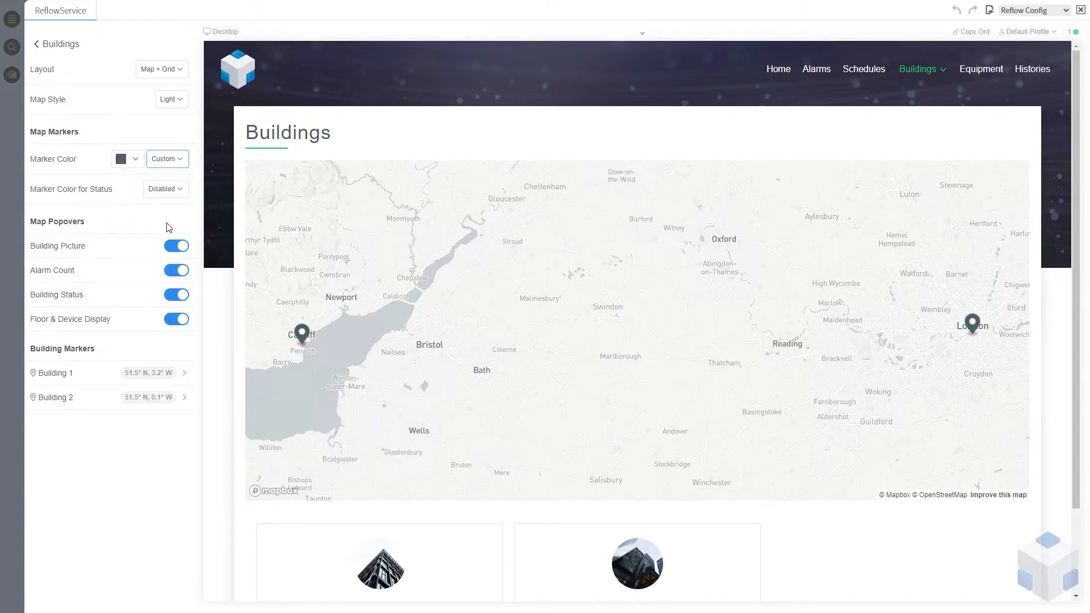
left_click(136, 164)
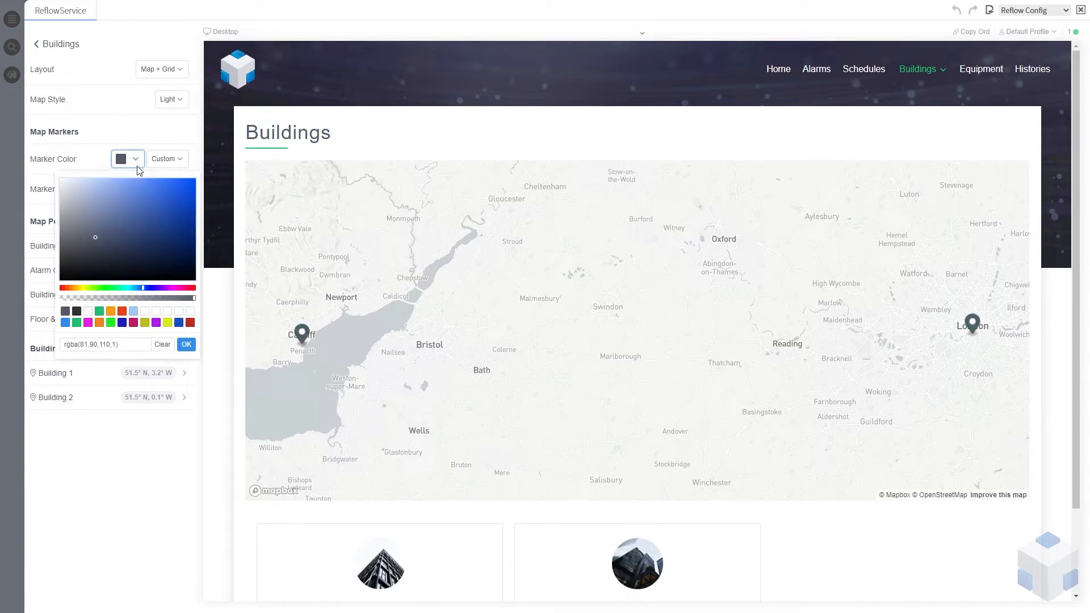
left_click(133, 312)
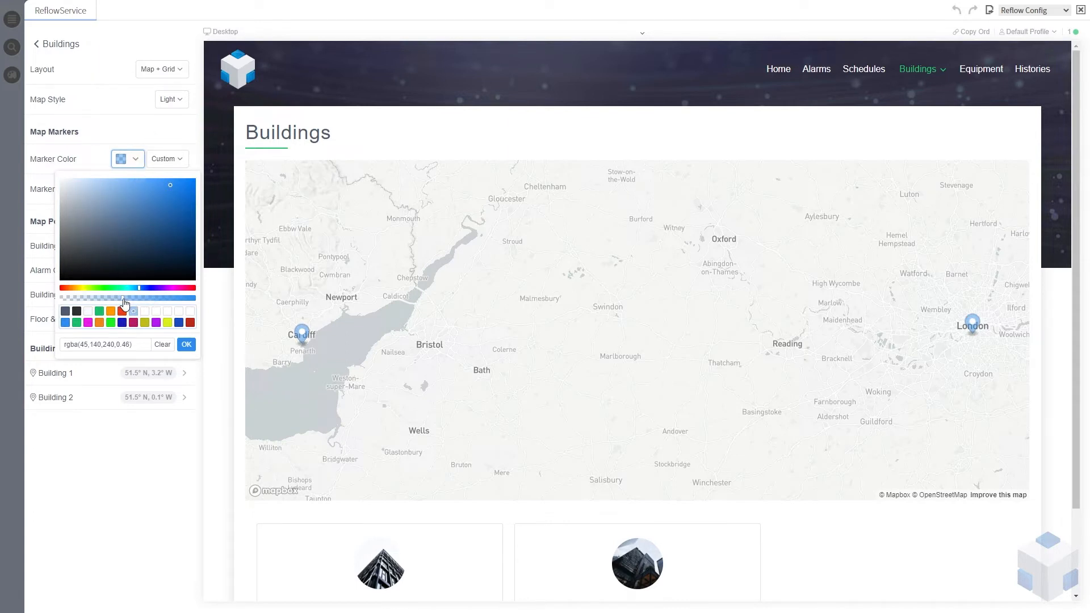
left_click_drag(124, 303, 179, 303)
Set the map marker color on the Buildings index page to Primary
left_click(171, 161)
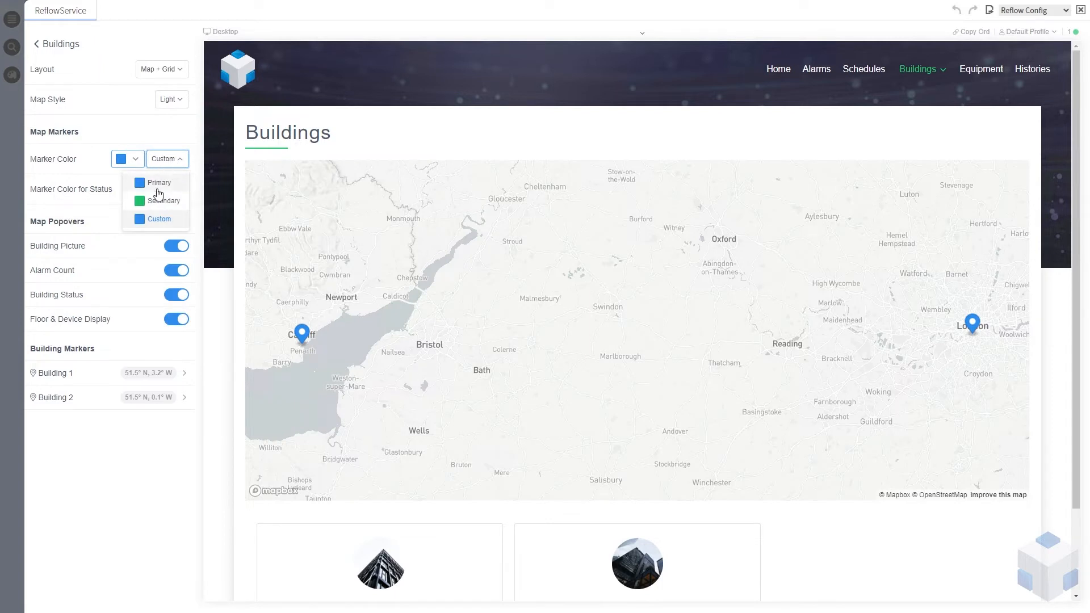
left_click(161, 183)
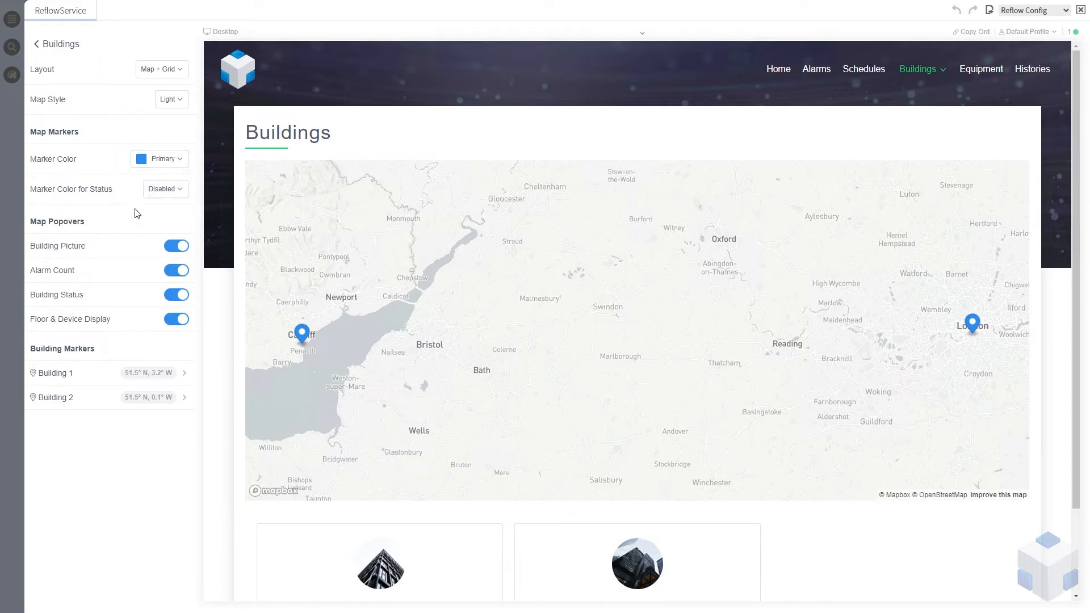
Try the Active Alarms and Building Status options for the status-based marker color, and set it back to Disabled
left_click(171, 190)
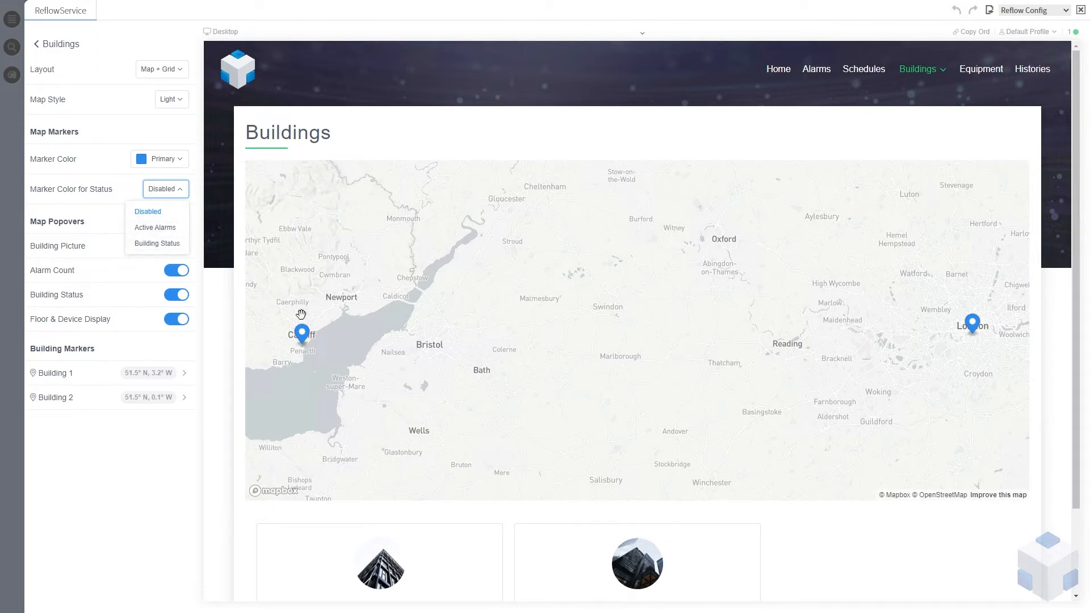
left_click(166, 229)
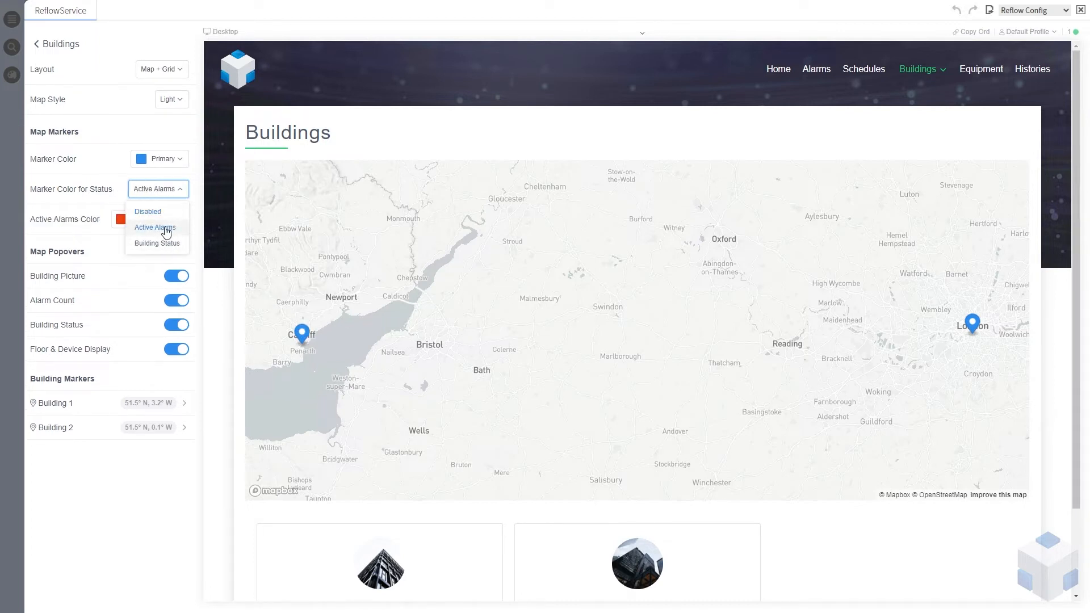
left_click(175, 189)
left_click(170, 242)
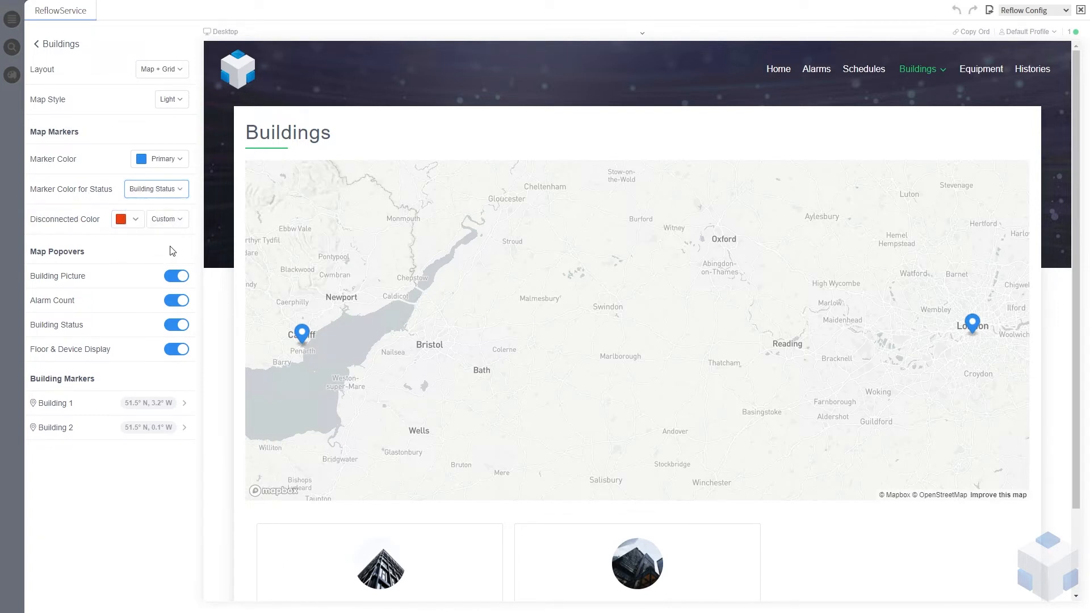
left_click(175, 190)
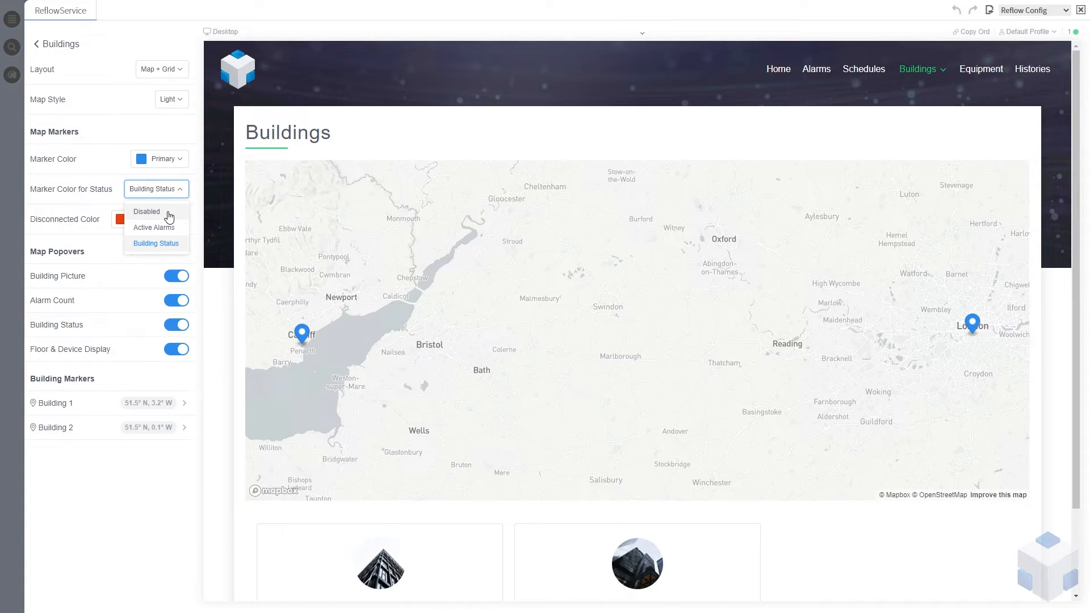
left_click(168, 216)
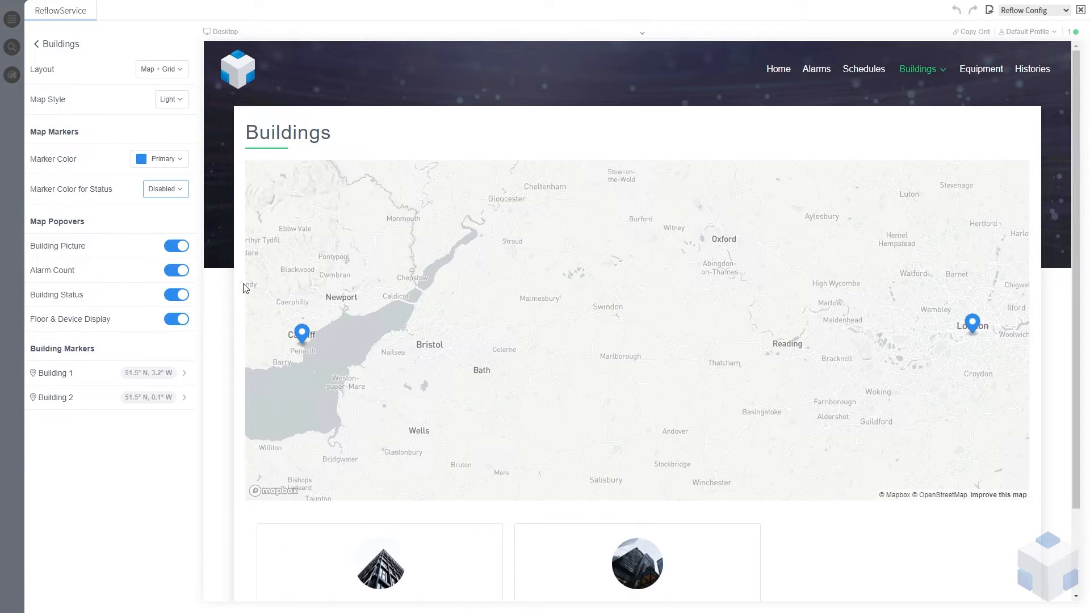
Open Building 1's map popover and try switching each popover display option off, turning all four back on
scroll(244, 290, "down", 1)
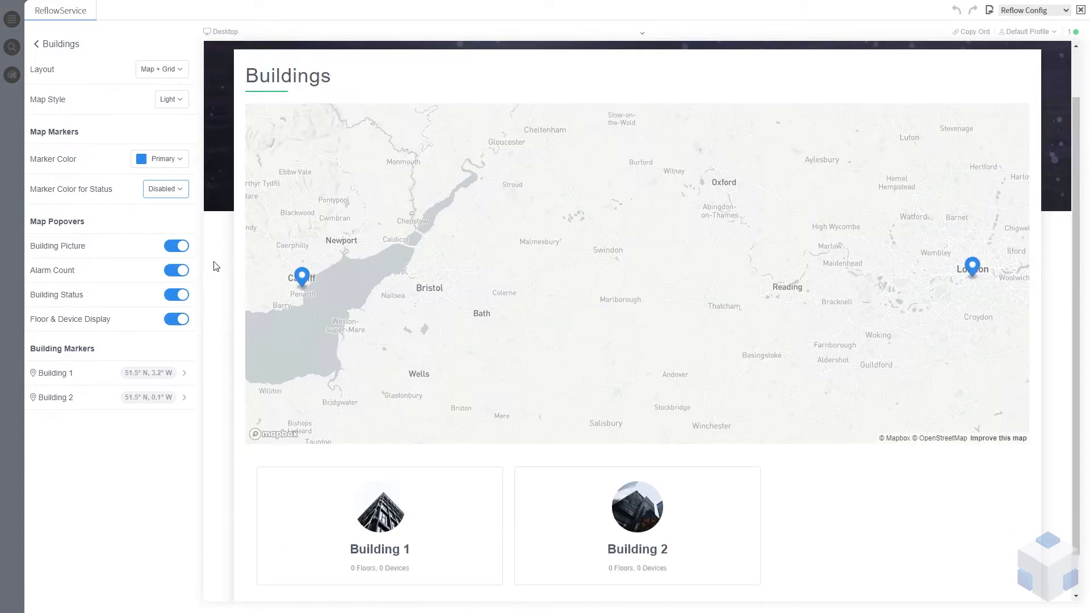
left_click(184, 247)
left_click(184, 248)
left_click(304, 280)
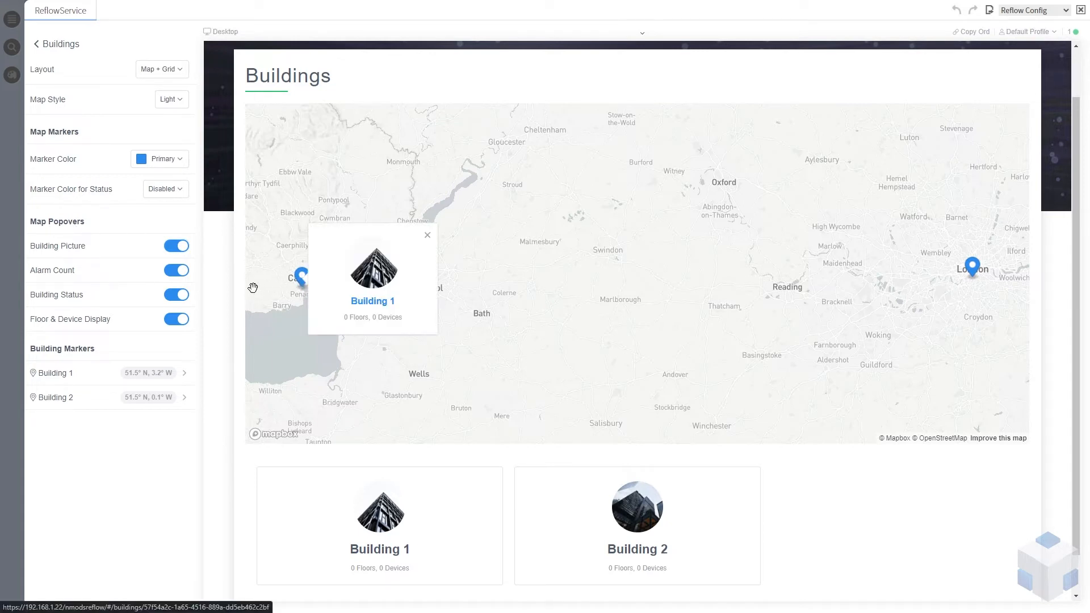
left_click(177, 246)
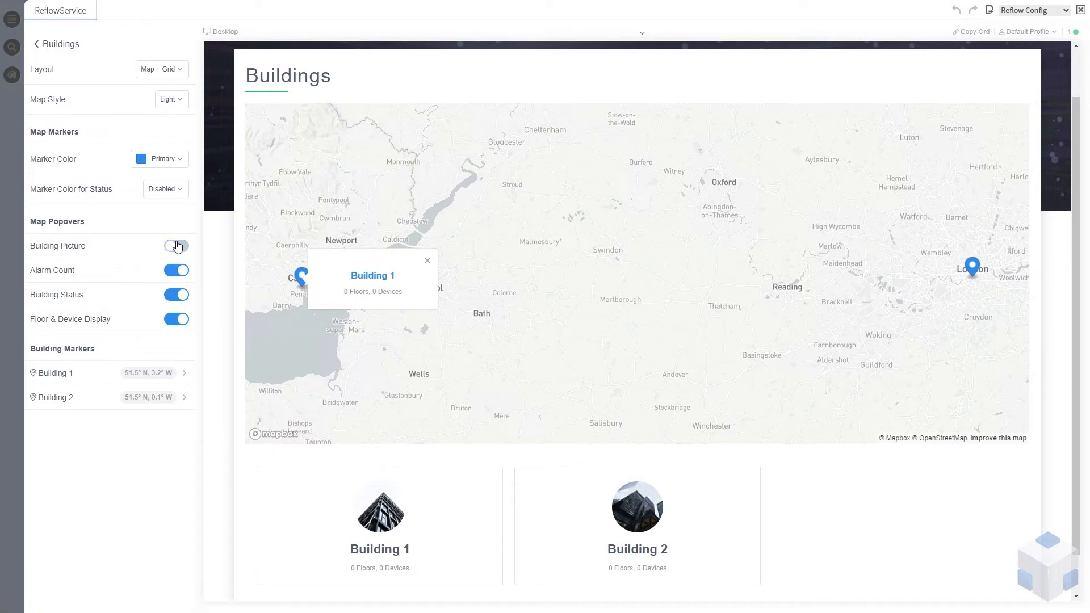
left_click(180, 273)
left_click(182, 273)
left_click(182, 295)
left_click(182, 295)
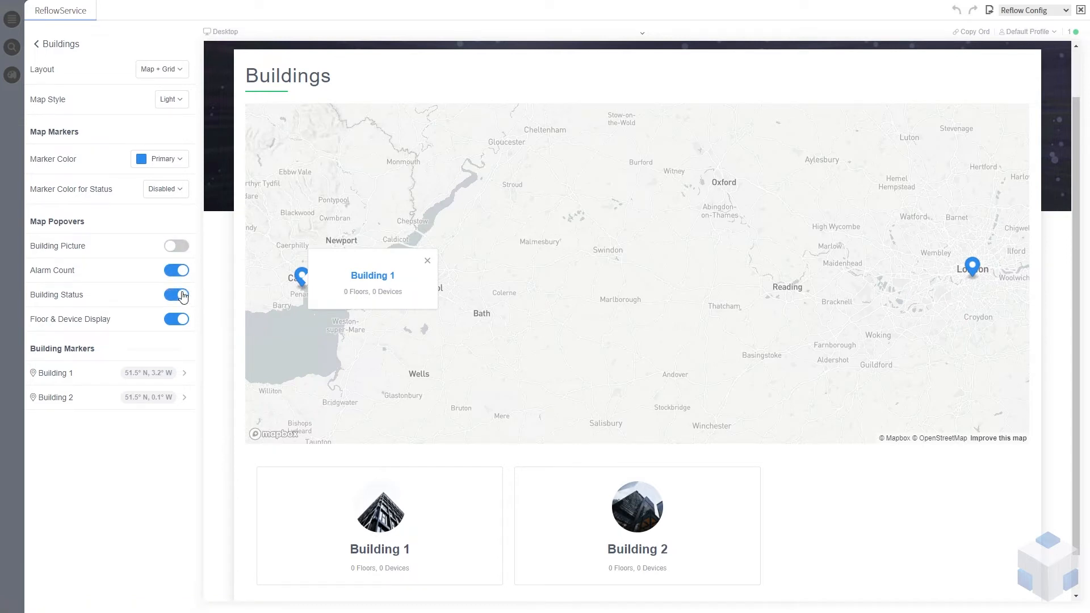
left_click(179, 321)
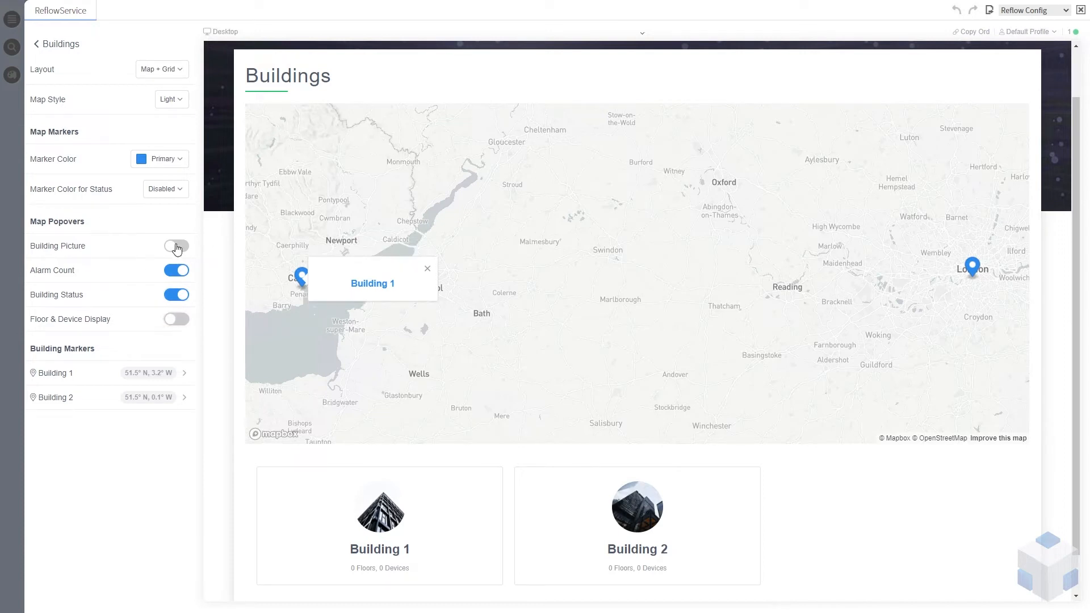
left_click(177, 247)
left_click(180, 320)
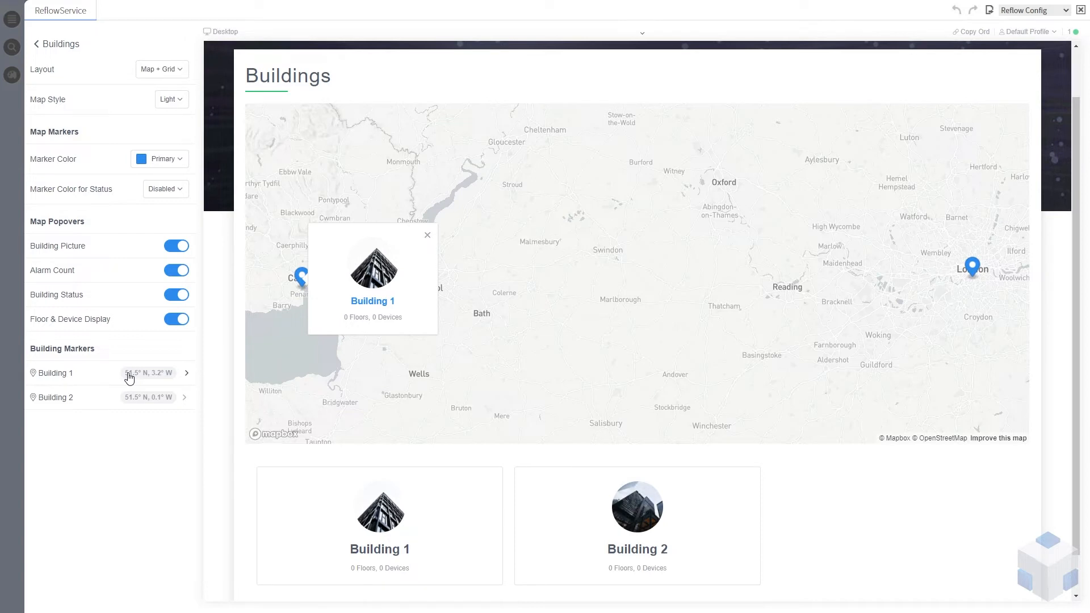
View Building 2's precise location and additional details from its marker entry, and return to the index page settings
left_click(89, 404)
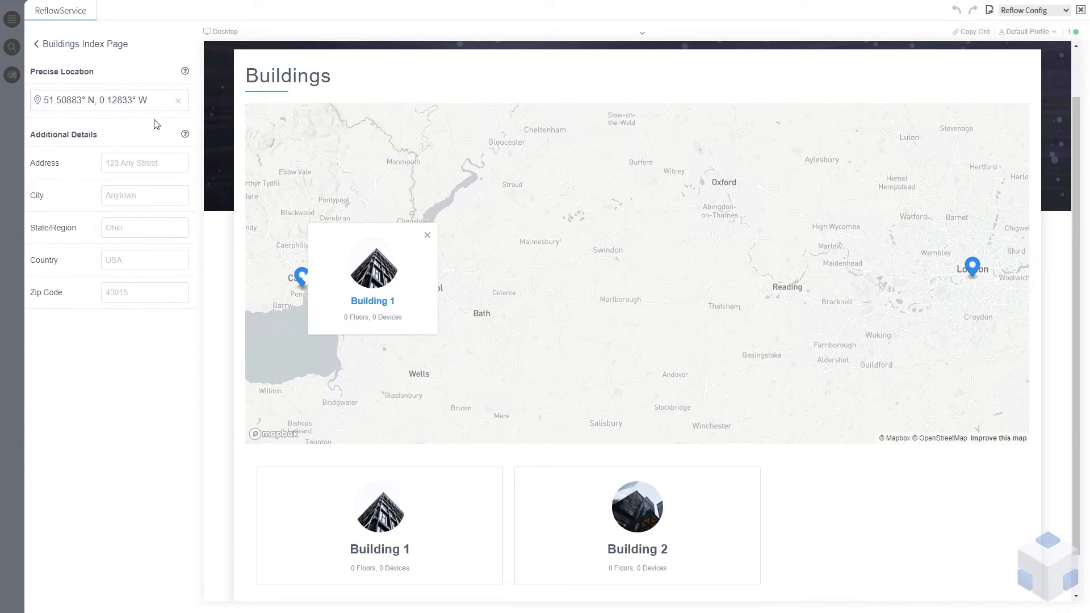
left_click(92, 50)
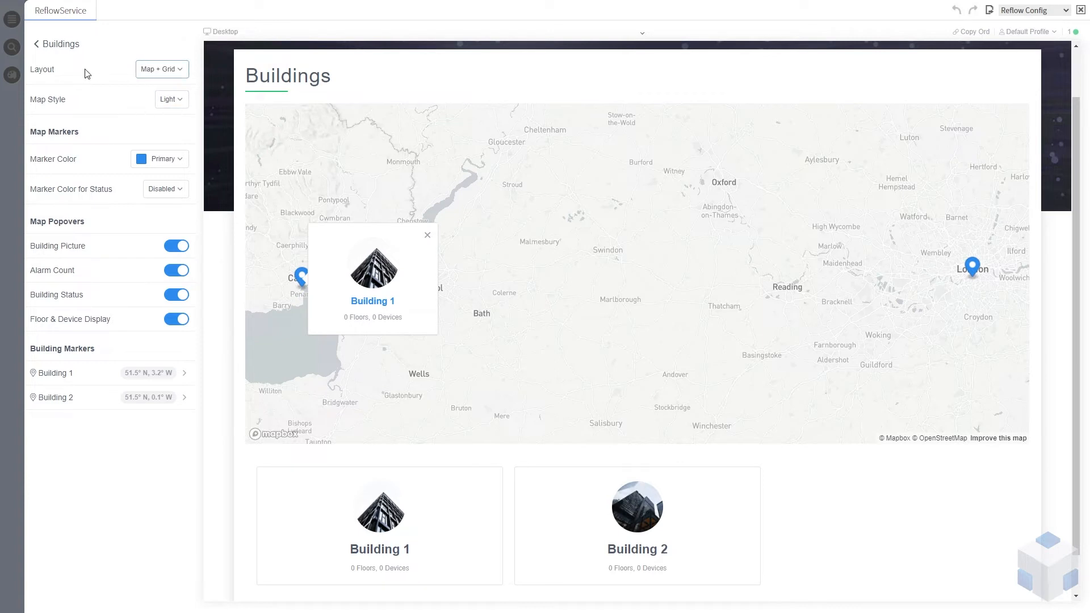
Try the Map and Grid layouts for the Buildings index page, and restore the Map + Grid layout
left_click(180, 71)
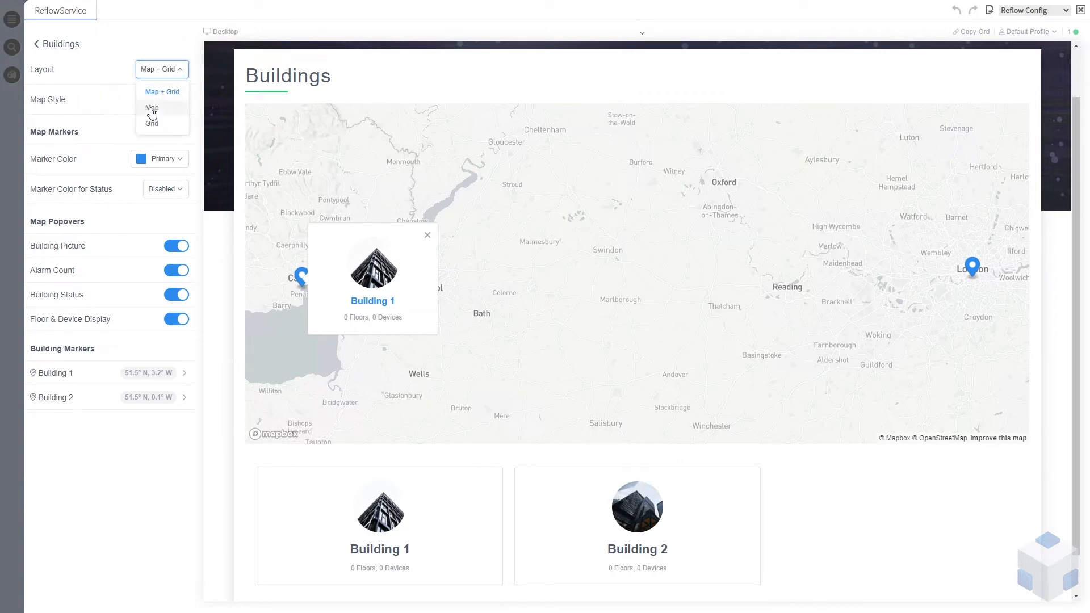
left_click(152, 109)
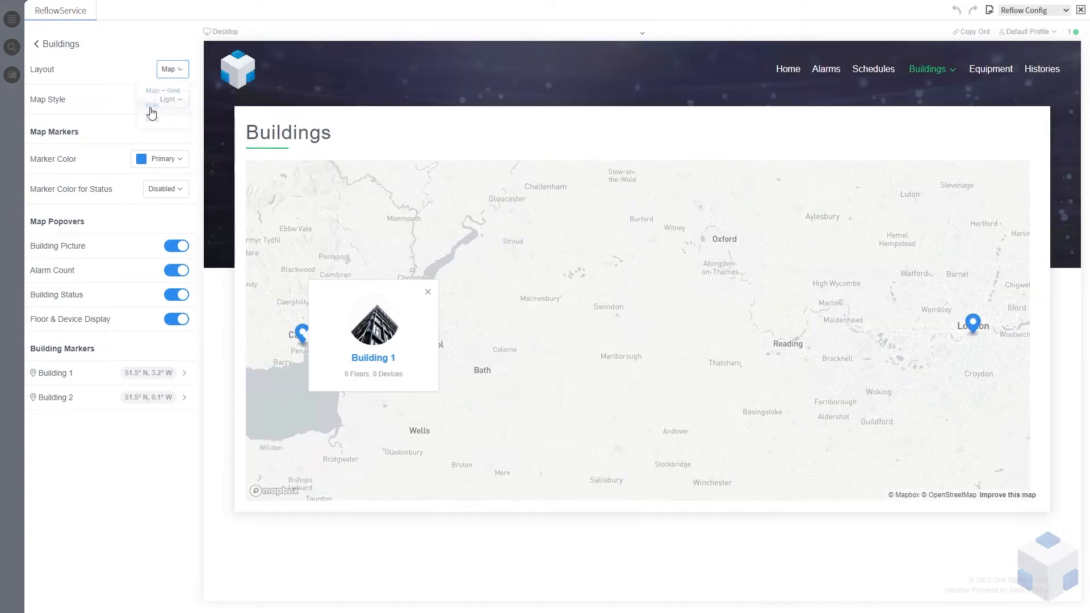
left_click(175, 77)
left_click(167, 91)
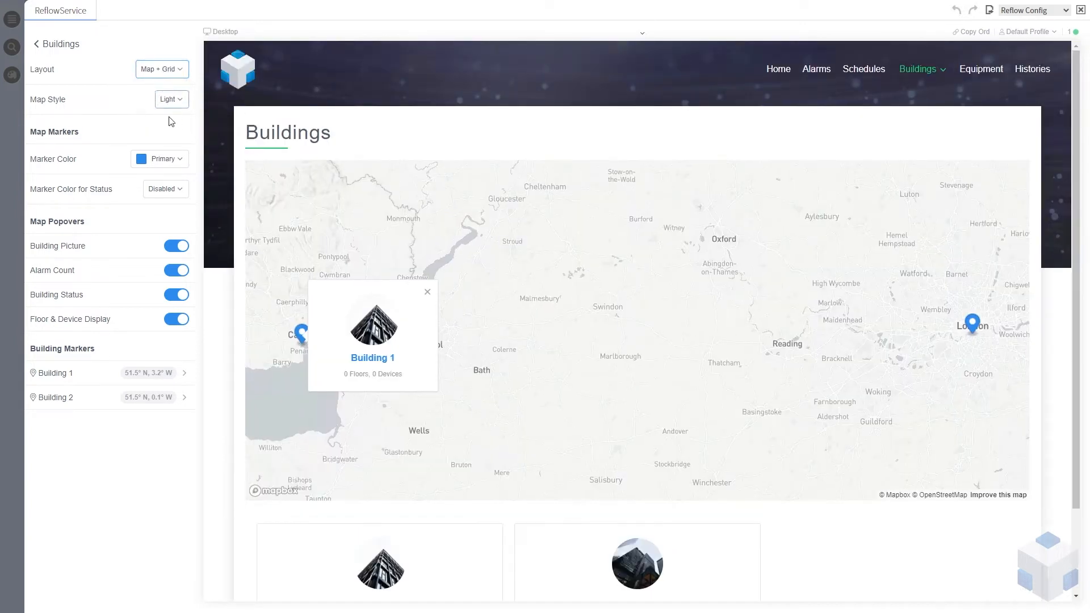
left_click(179, 76)
left_click(165, 126)
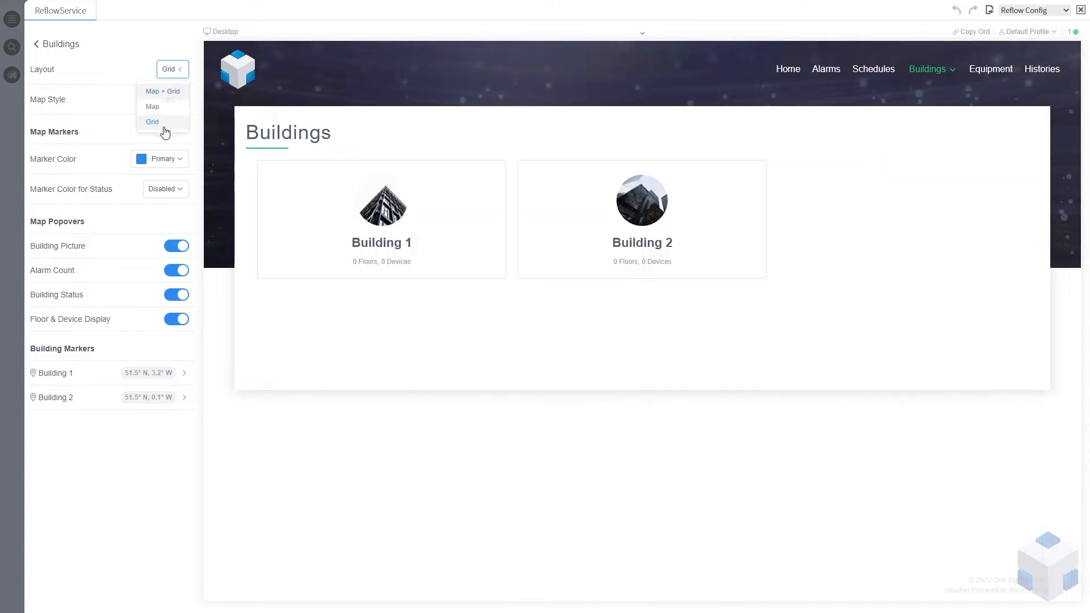
left_click(181, 75)
left_click(173, 93)
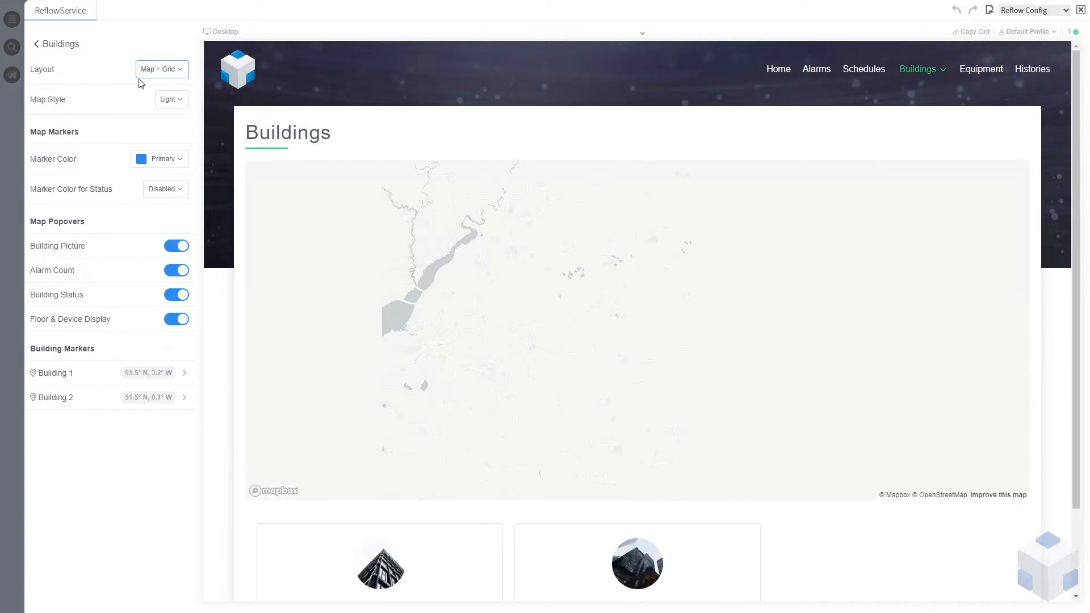
Try the Dark, Streets, Satellite and Satellite Streets map styles, and restore the Light style
left_click(179, 102)
left_click(157, 139)
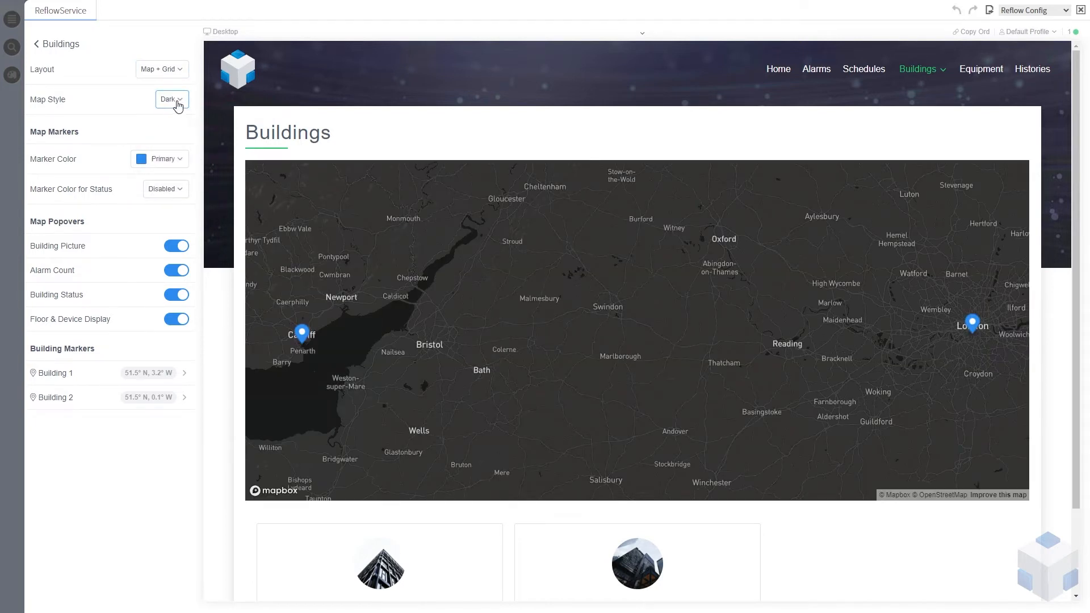
left_click(178, 105)
left_click(164, 154)
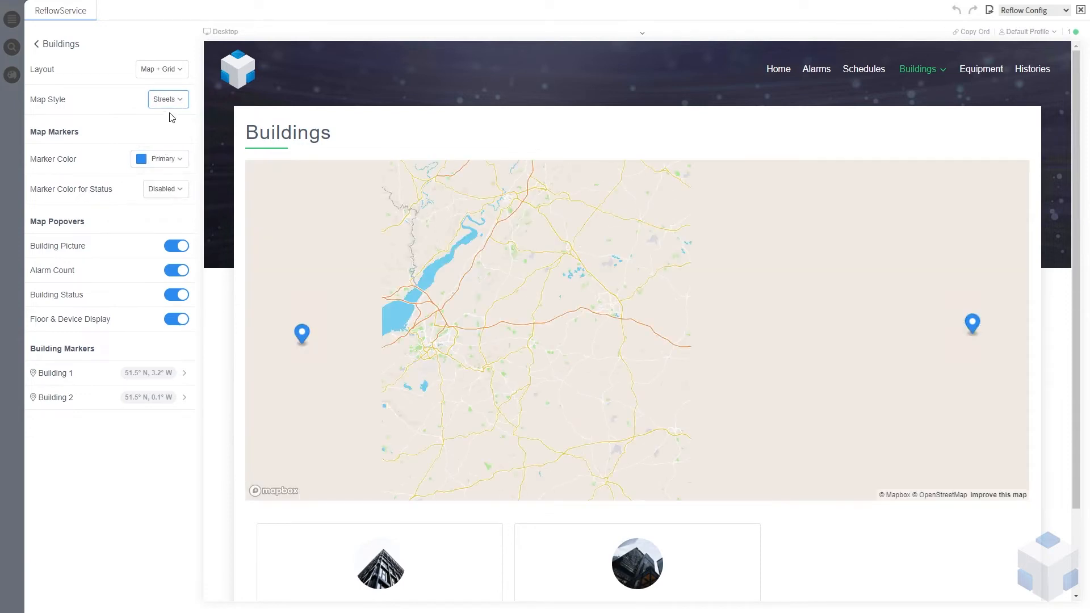
left_click(182, 103)
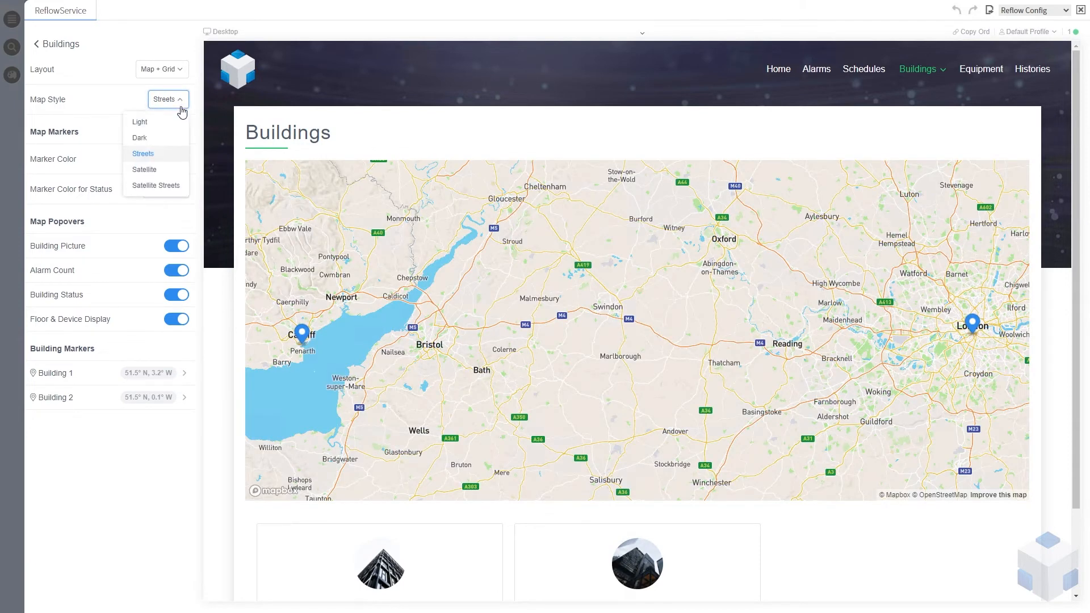
left_click(147, 169)
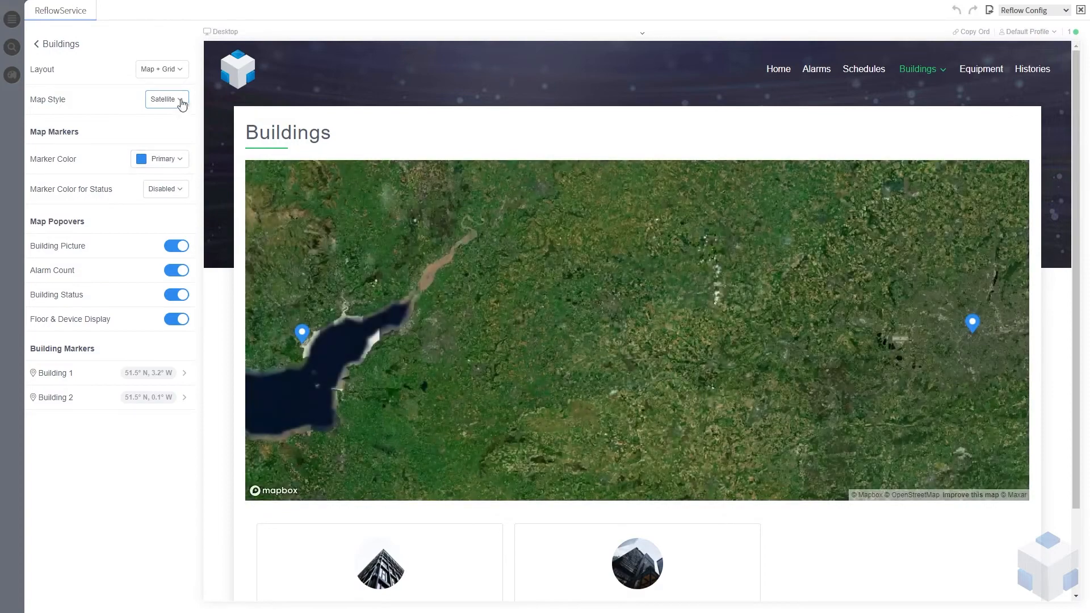
left_click(181, 102)
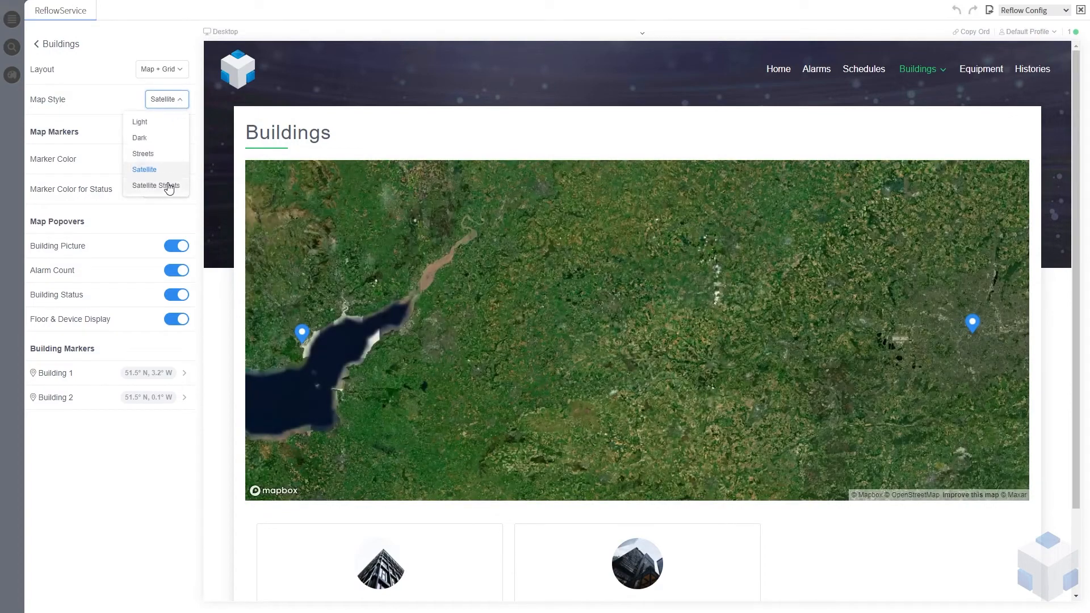
left_click(169, 186)
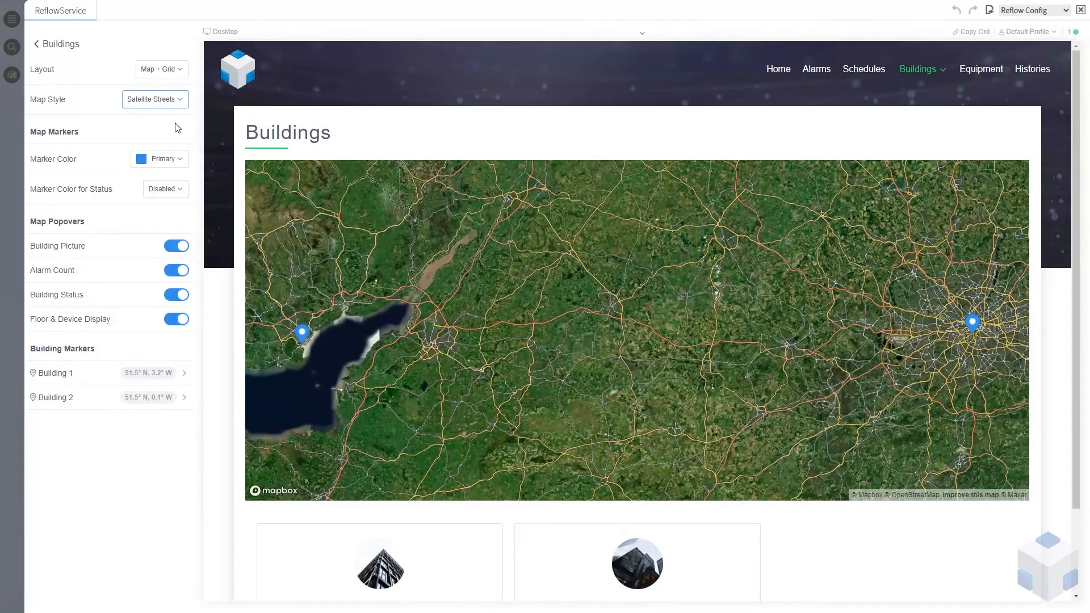
left_click(177, 105)
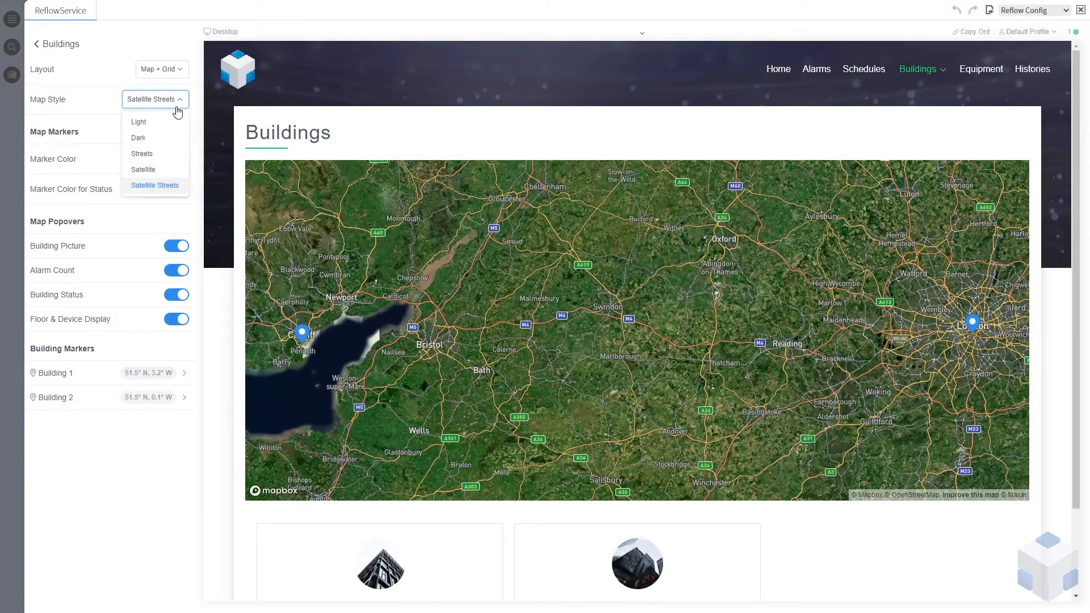
left_click(163, 124)
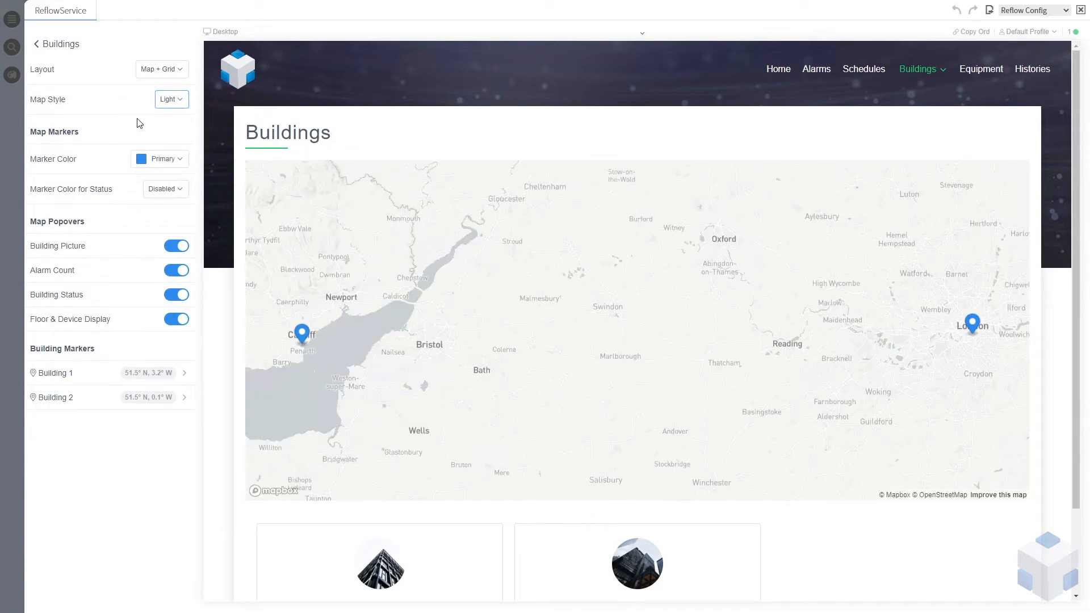
Add a Buildings Map card to the Landing Page dashboard and turn off its hover animation
left_click(70, 45)
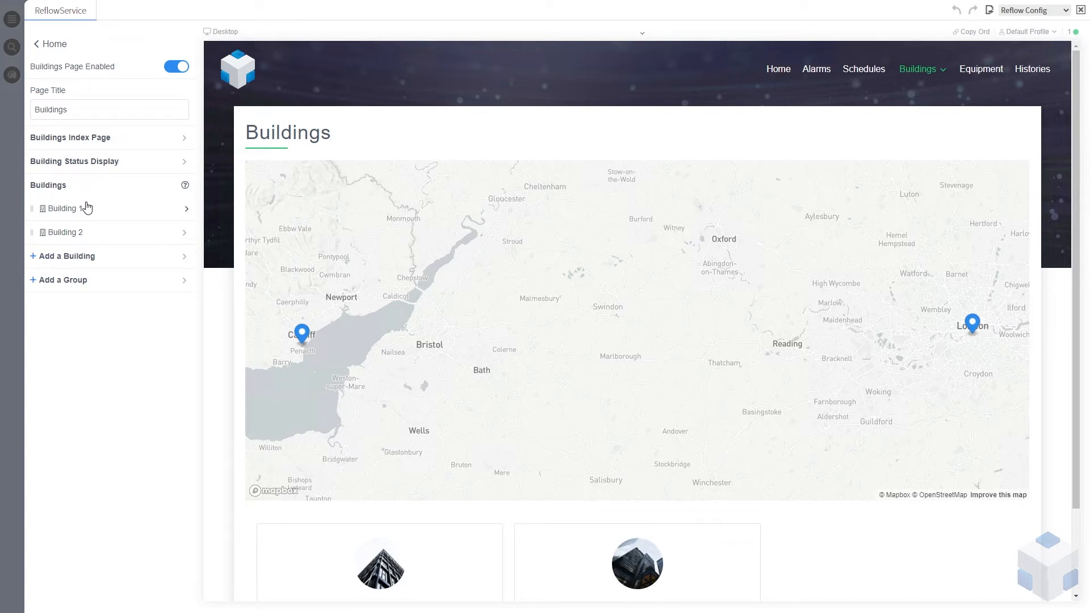
left_click(64, 46)
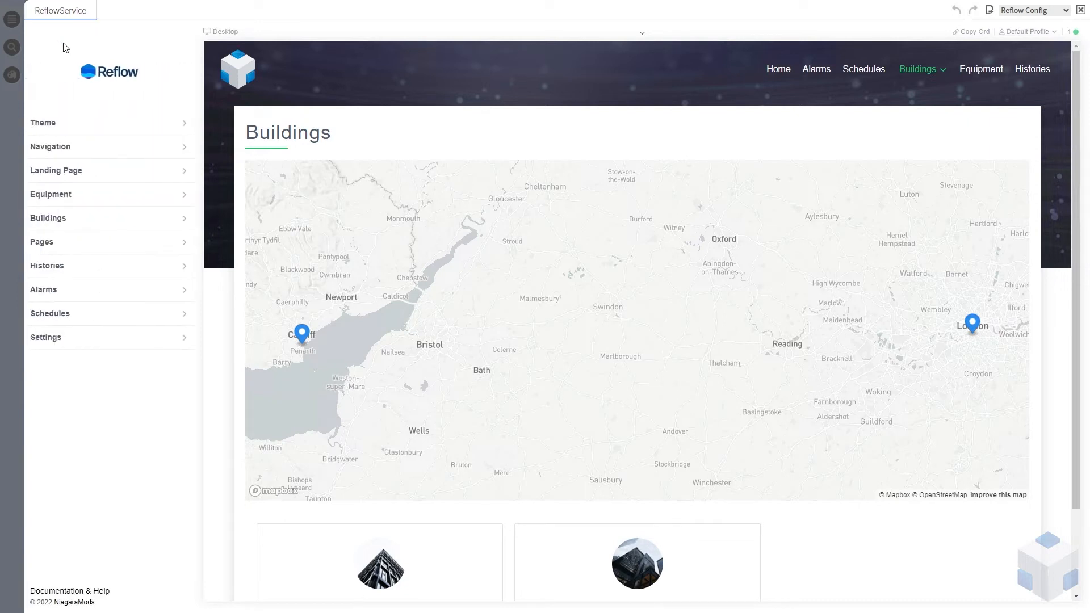
left_click(86, 176)
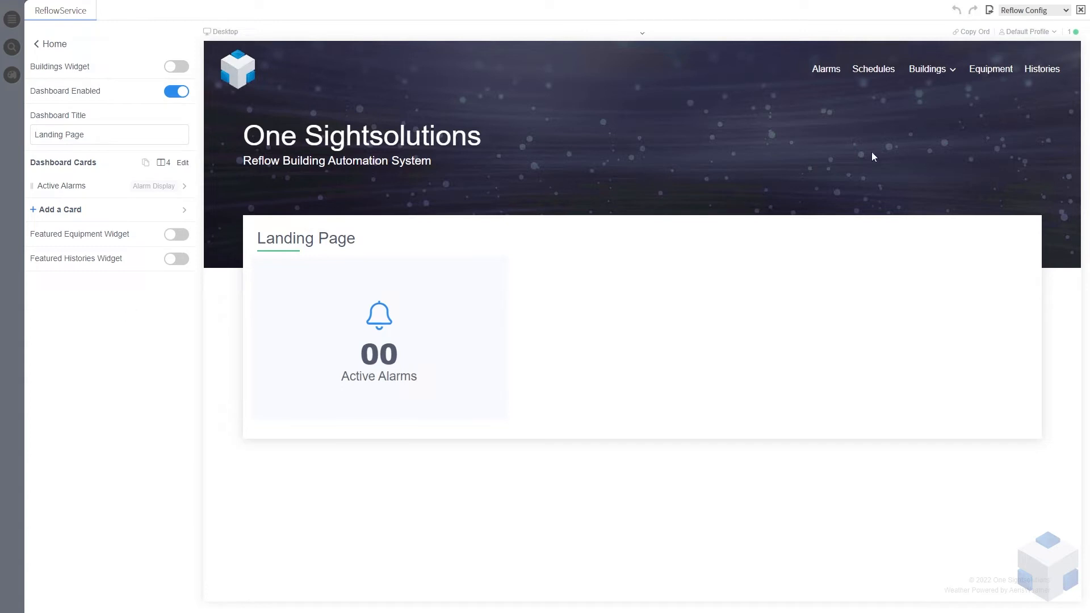
left_click(946, 73)
left_click(73, 210)
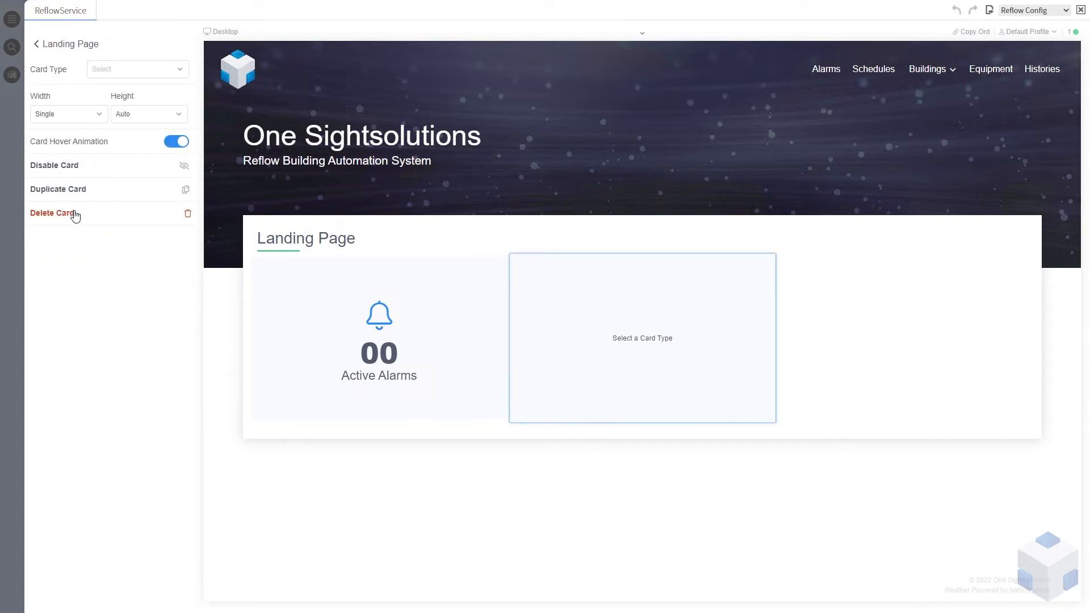
left_click(181, 73)
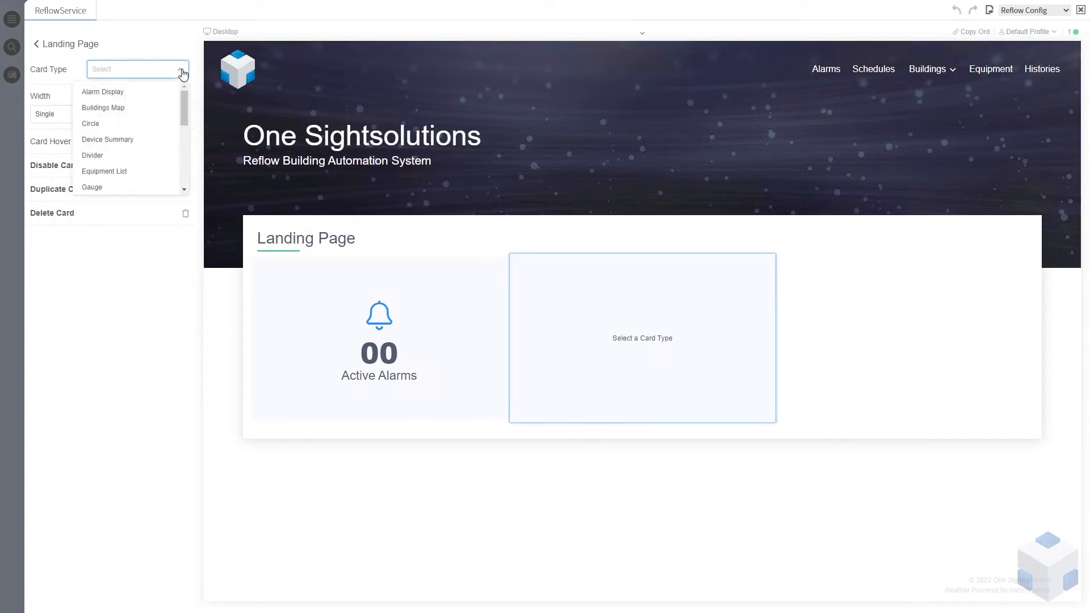
left_click(121, 117)
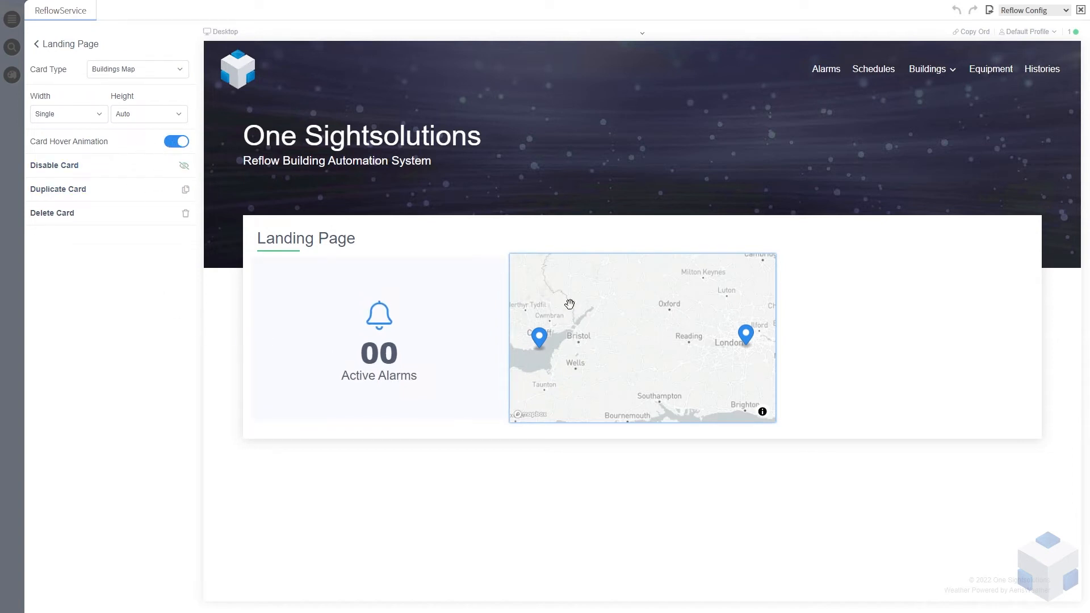
left_click(182, 143)
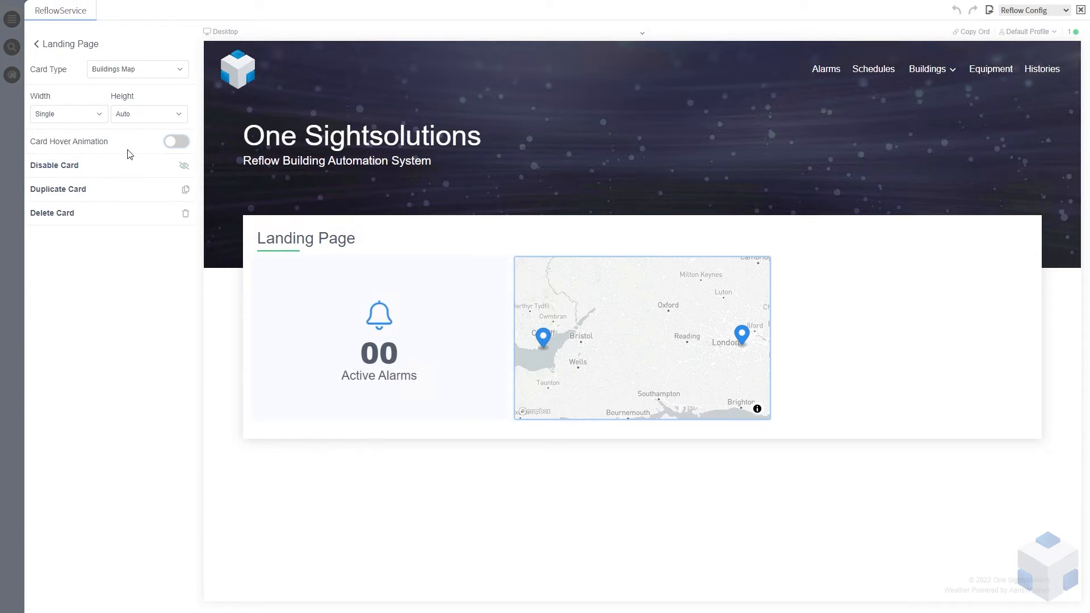
Add another card to the Landing Page dashboard and set its type to Hyperlink
left_click(176, 142)
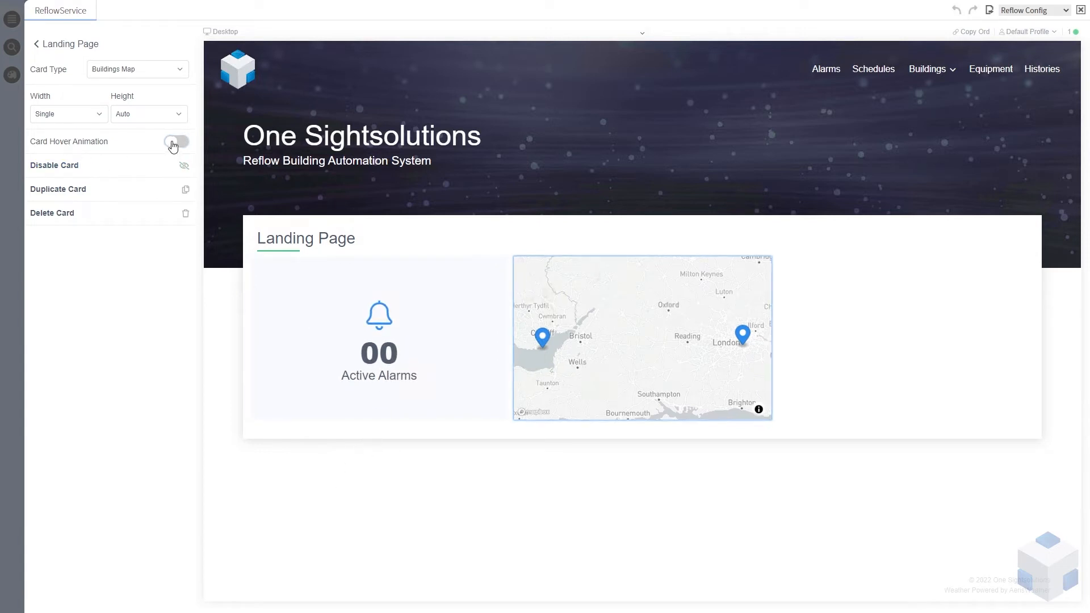
left_click(44, 46)
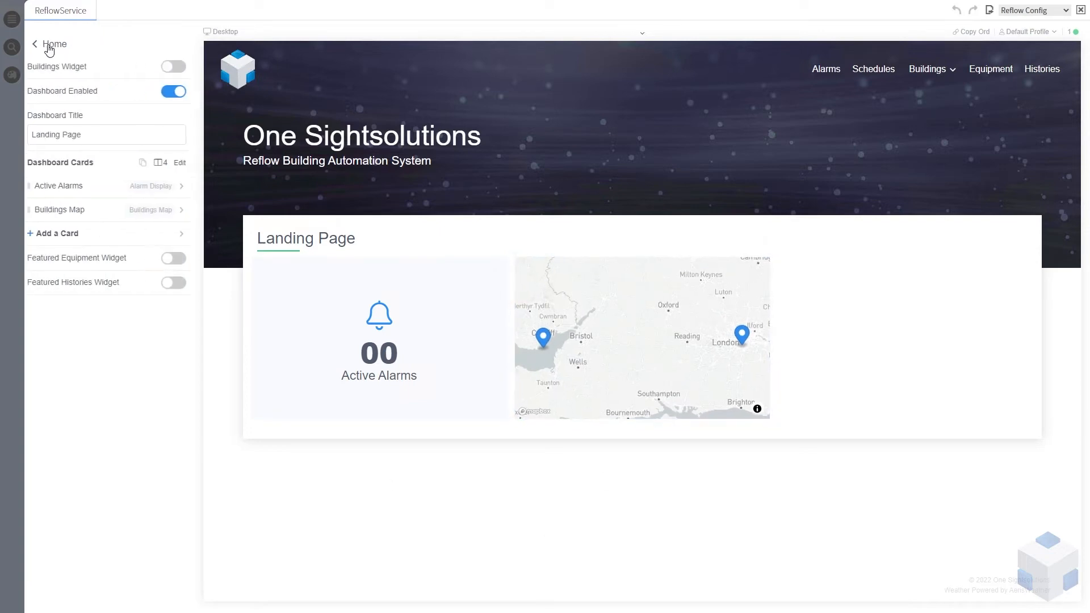
left_click(78, 238)
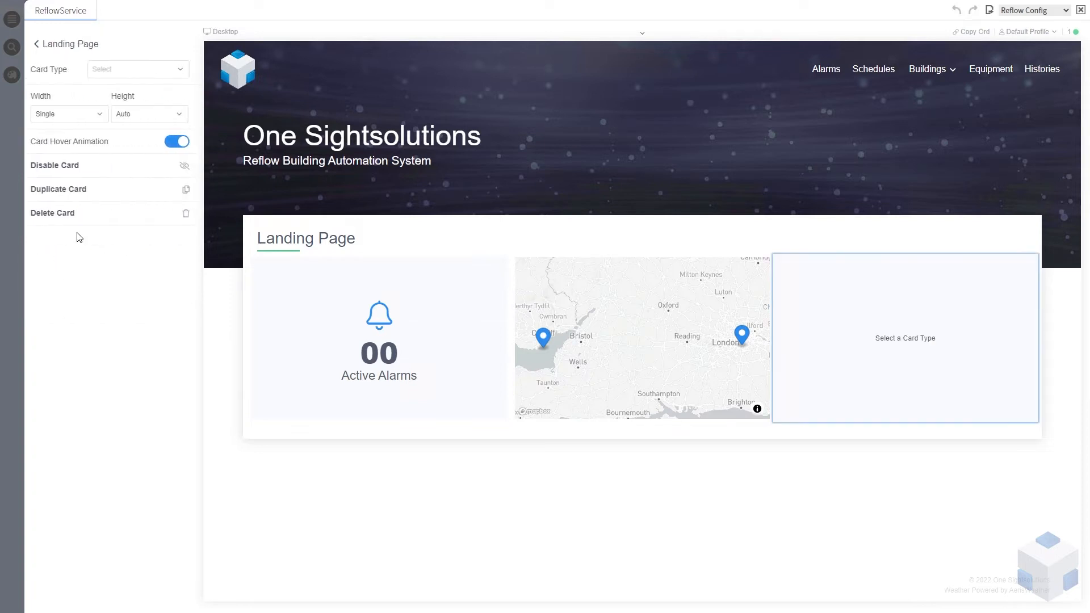
left_click(173, 80)
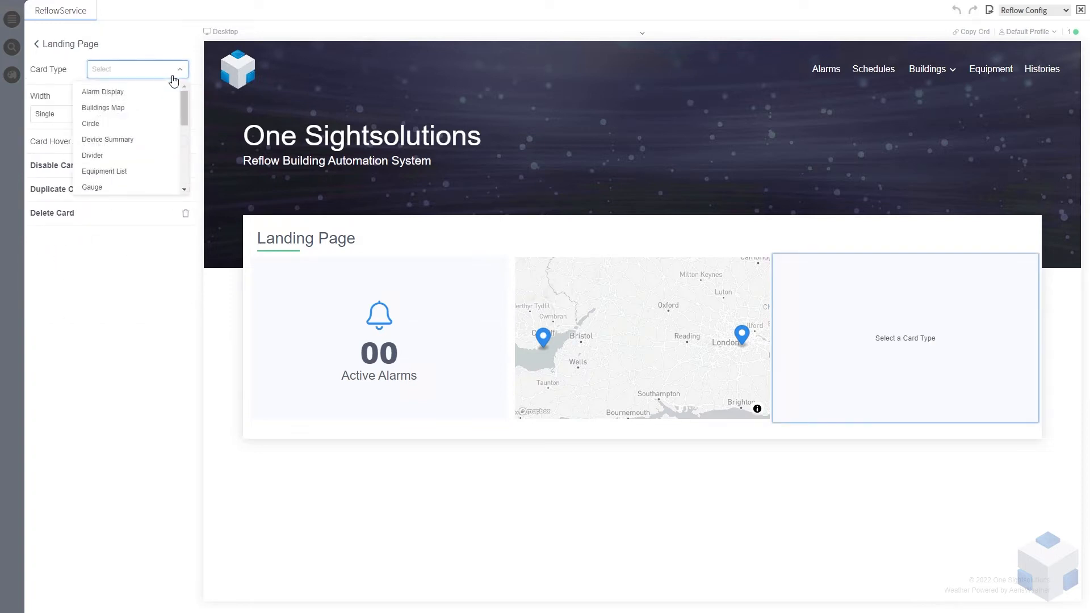
scroll(158, 130, "down", 3)
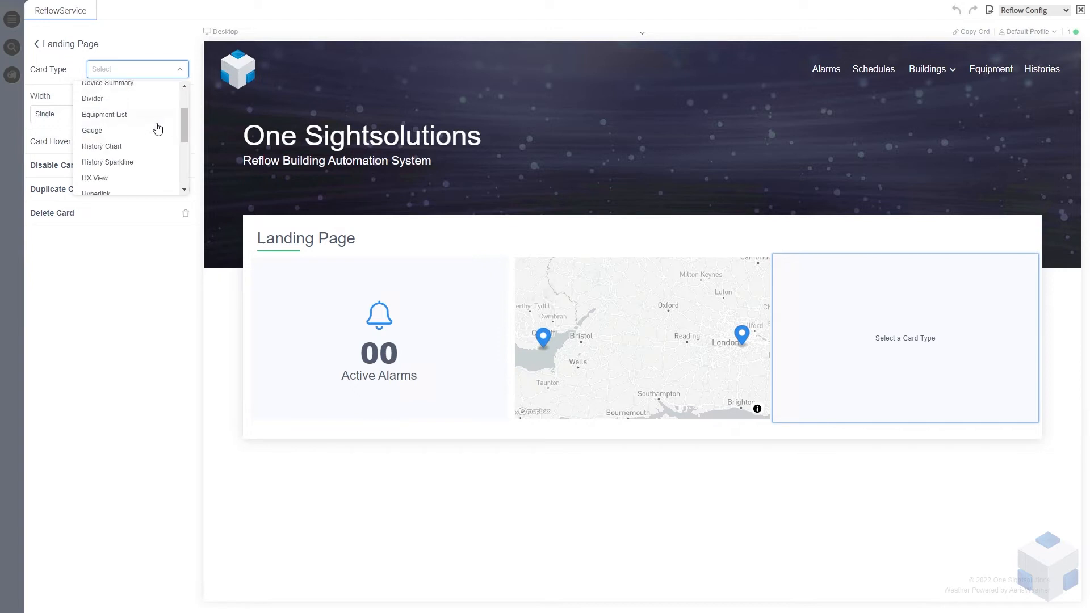
scroll(156, 136, "down", 2)
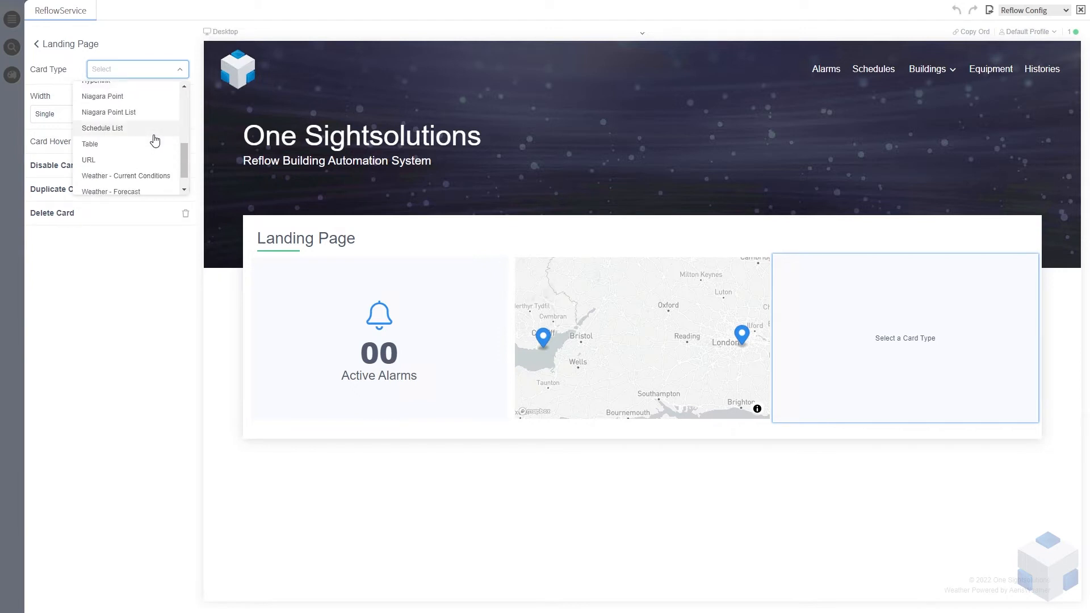
scroll(155, 141, "down", 1)
scroll(153, 140, "up", 3)
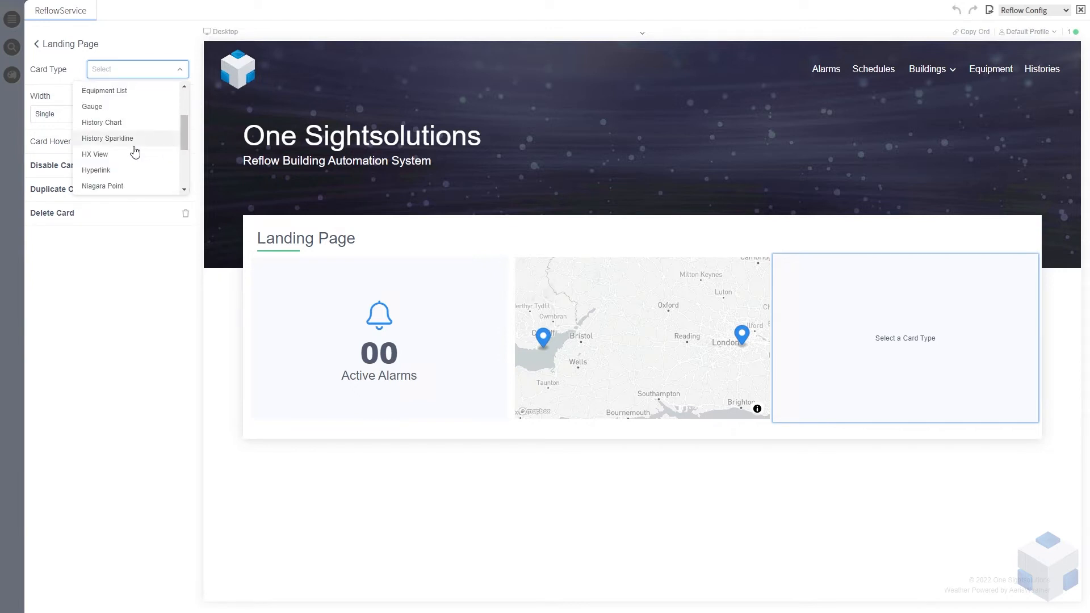
left_click(111, 170)
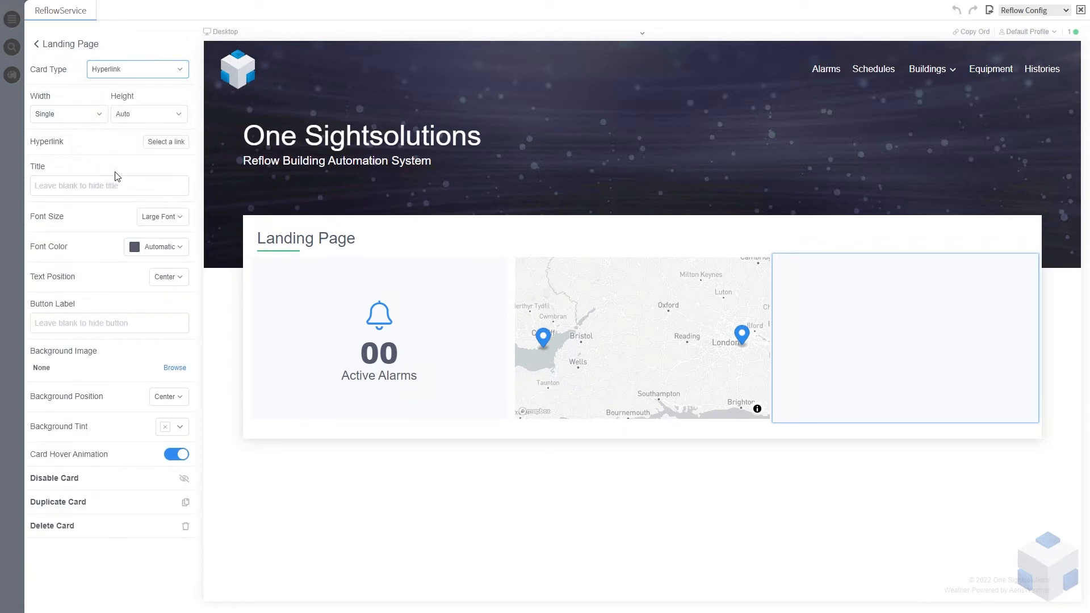
Link the hyperlink card to Building 1 as a Reflow link, test the link from the card, and return to the Landing Page settings
left_click(175, 147)
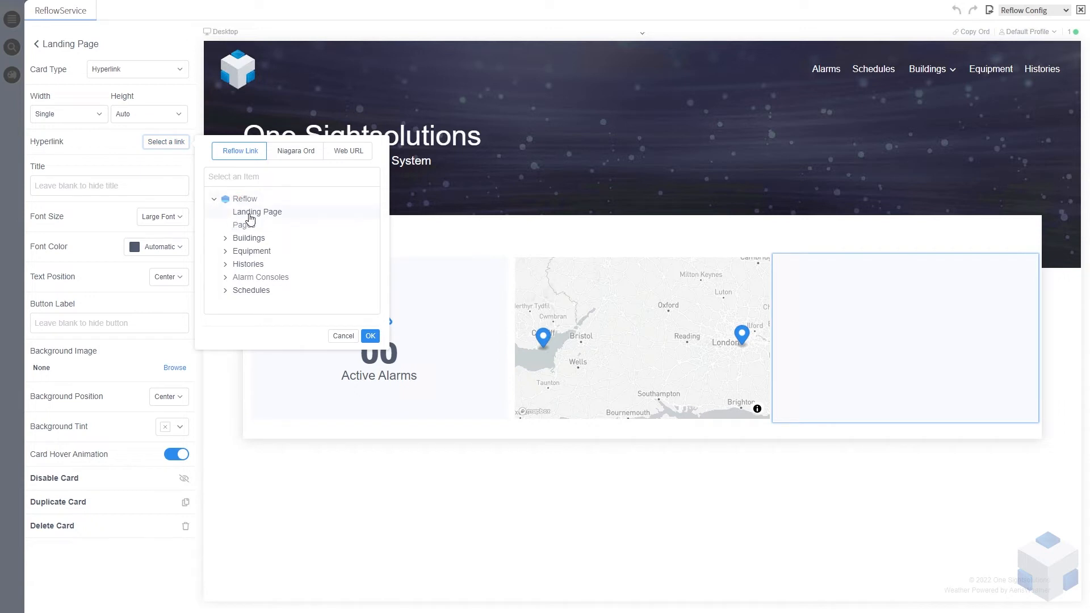
left_click(225, 240)
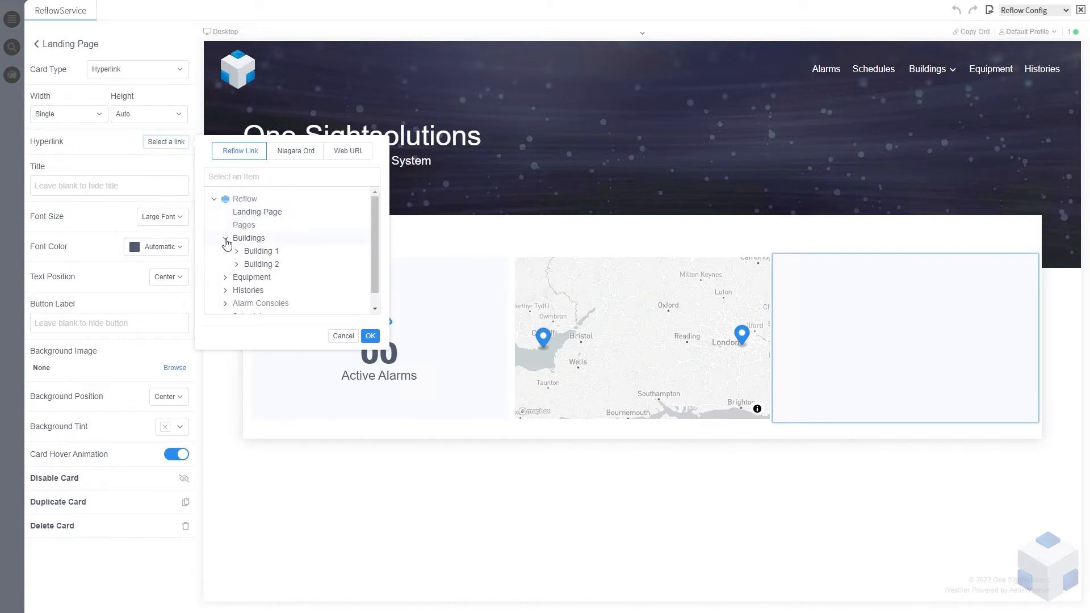
left_click(264, 254)
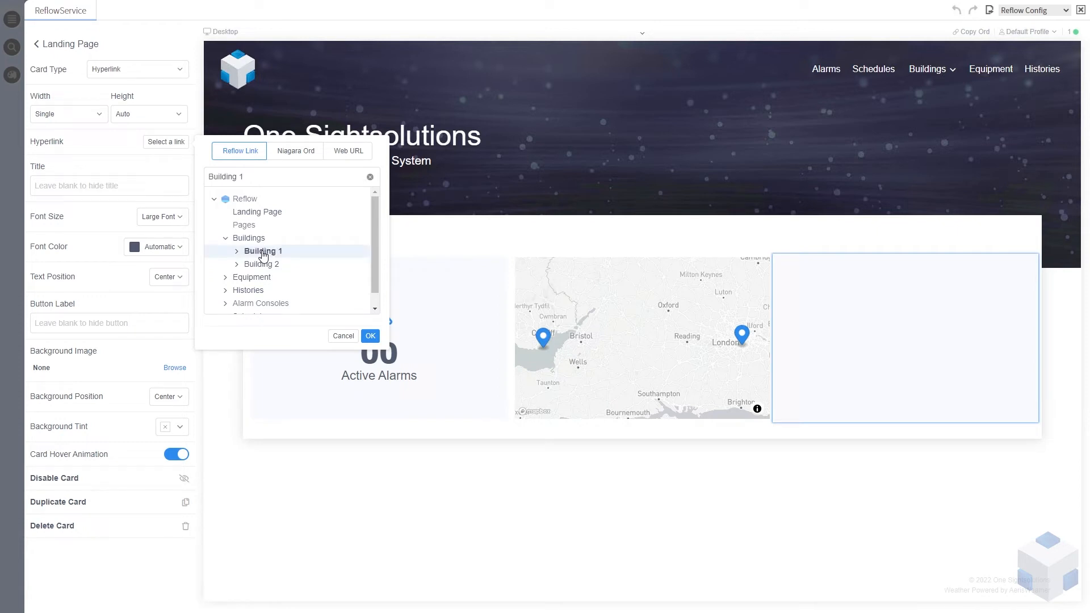
left_click(371, 336)
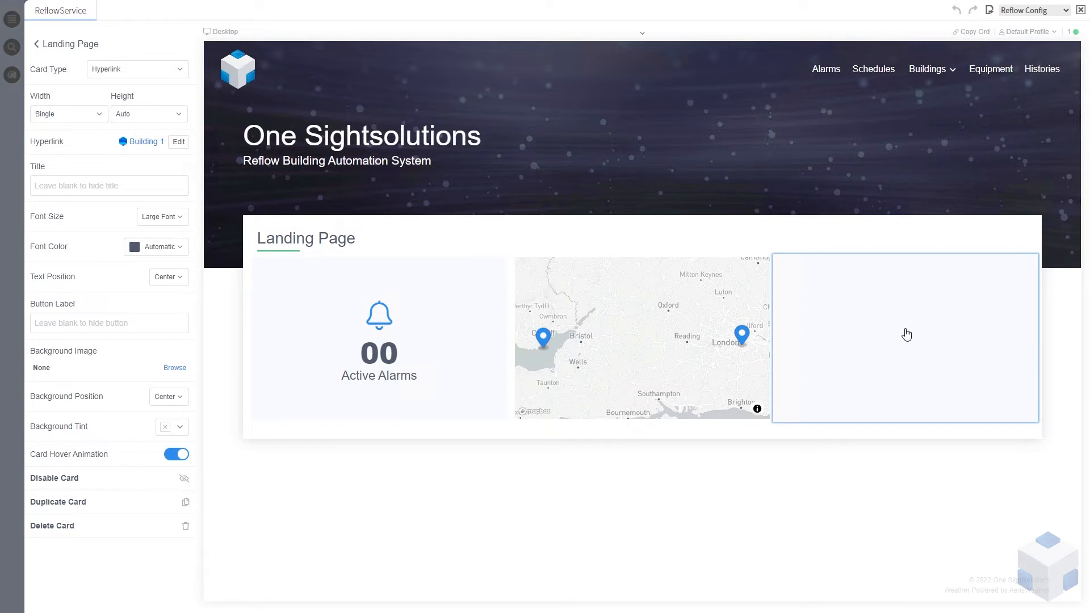
left_click(929, 350)
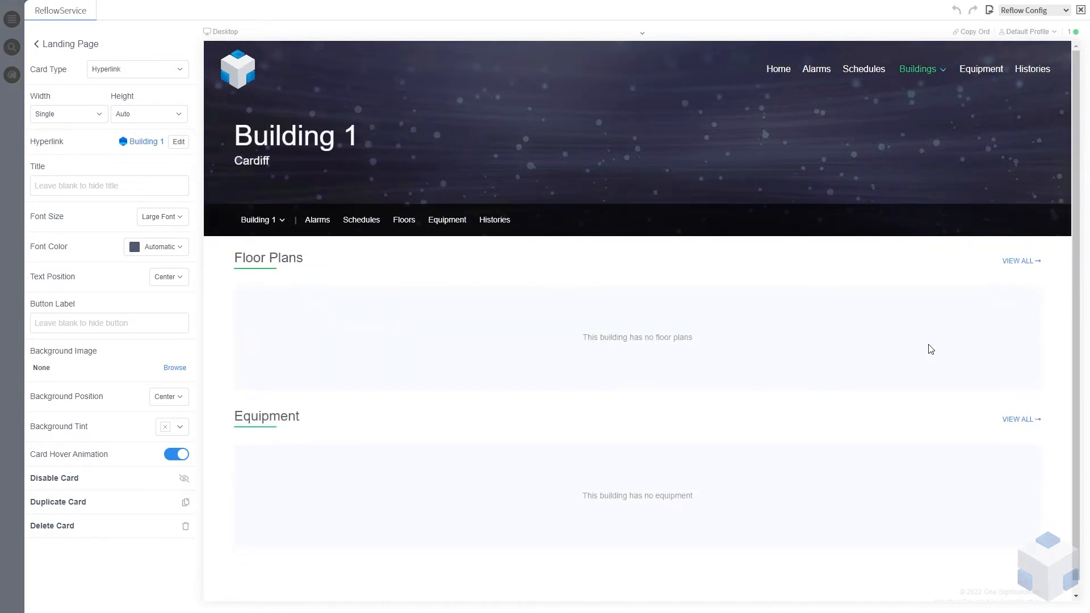
left_click(59, 48)
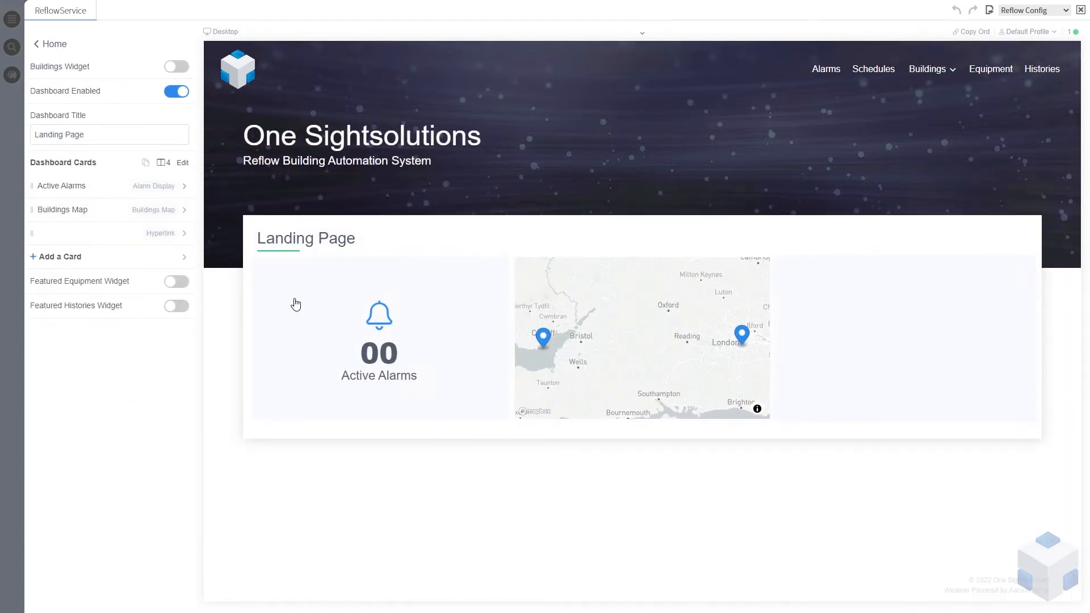
Reopen the hyperlink card's settings and title the card "Building 1"
left_click(82, 238)
left_click(90, 185)
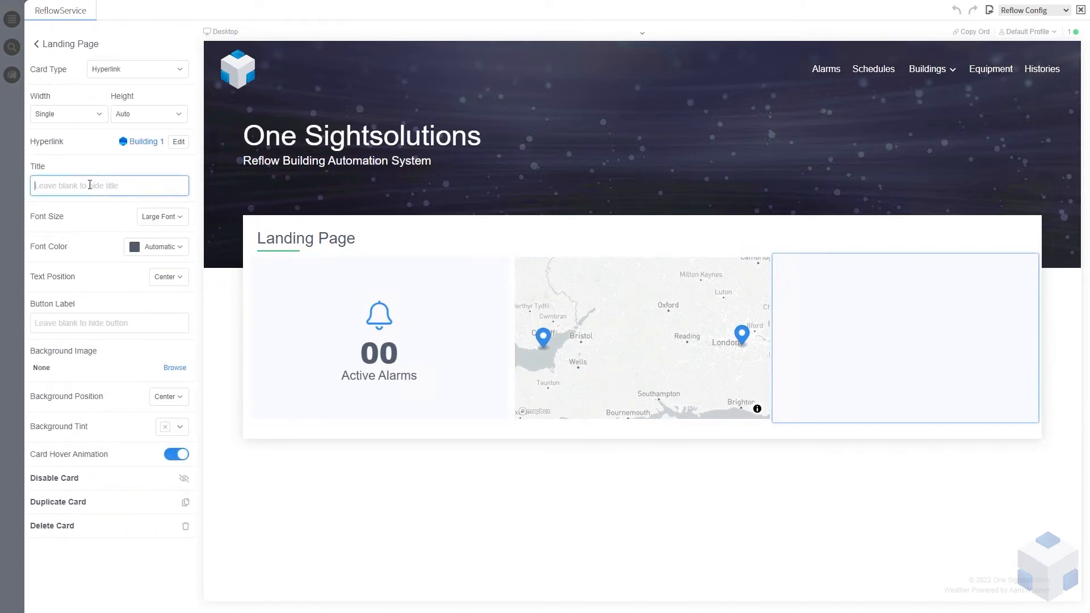
type("Build")
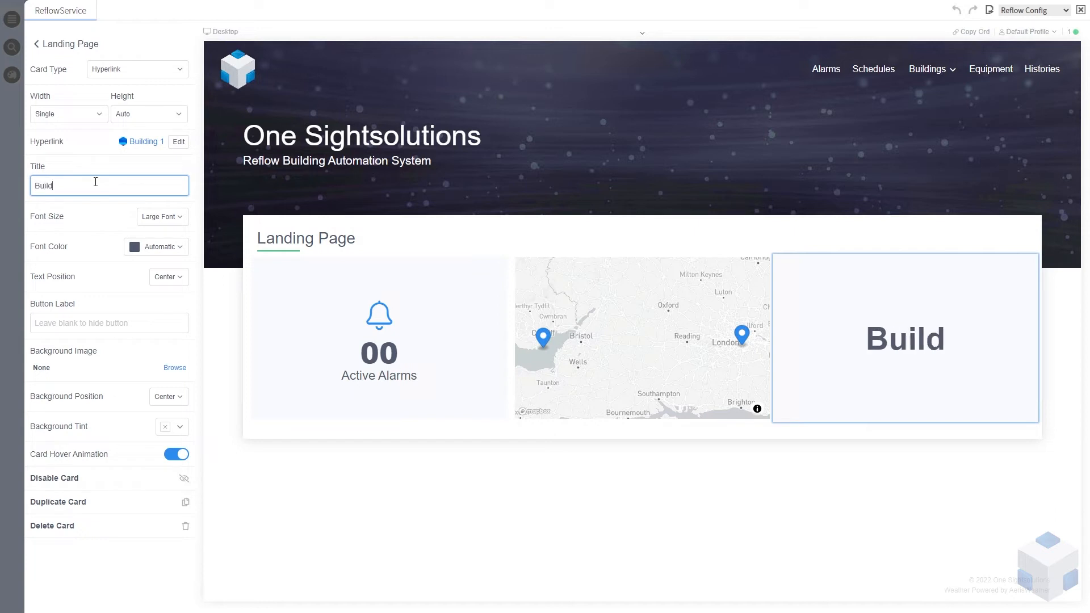
type("ing 1")
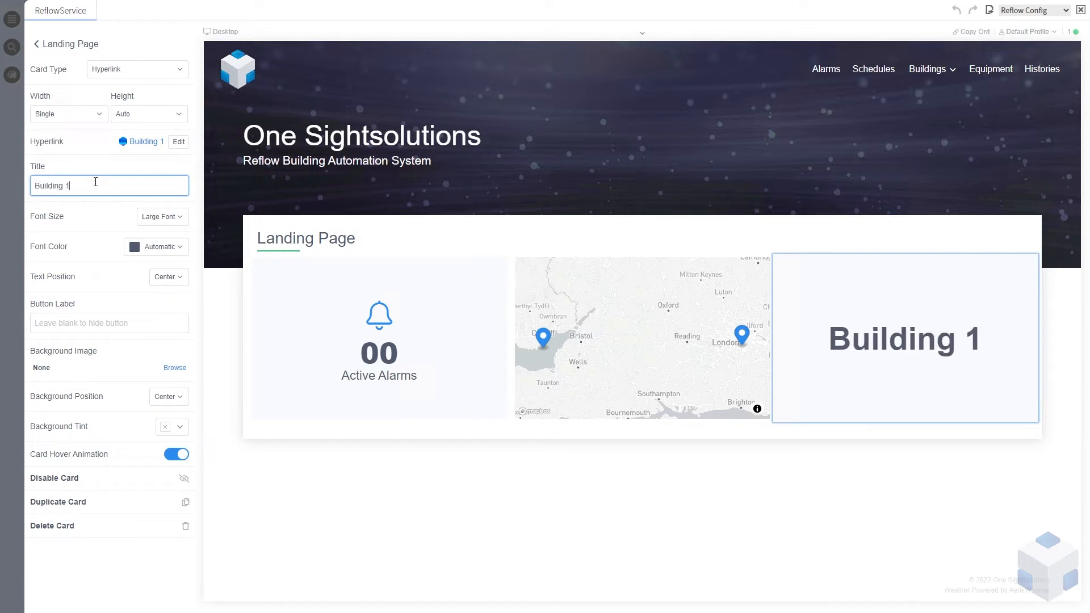
left_click(109, 212)
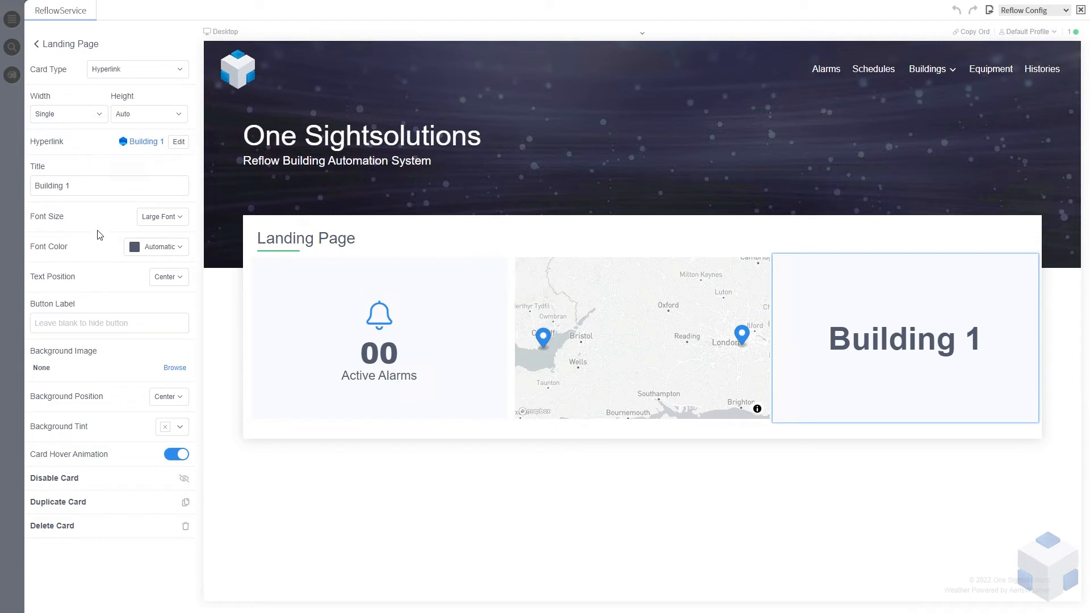
Set the Building 1 card's background image to Building1.JPG from the station's assets folder
left_click(174, 368)
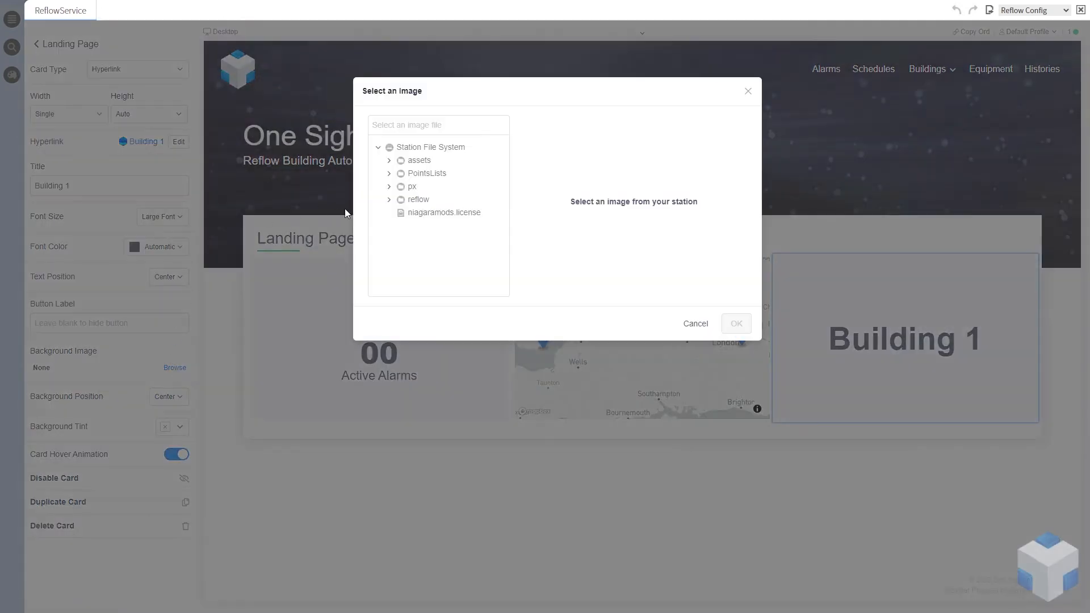
left_click(390, 163)
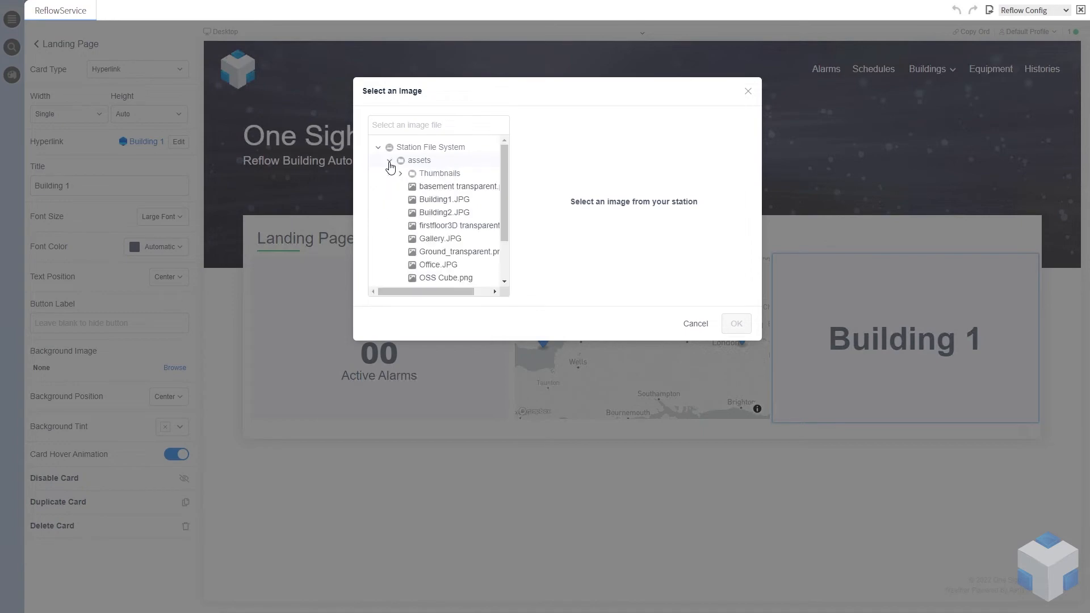
left_click(445, 201)
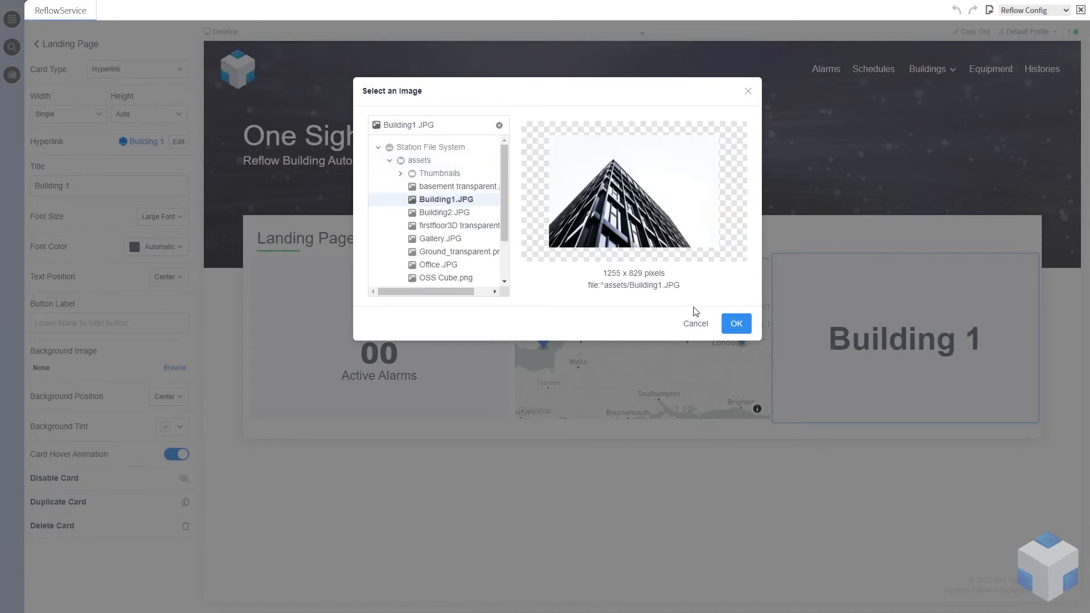
left_click(737, 325)
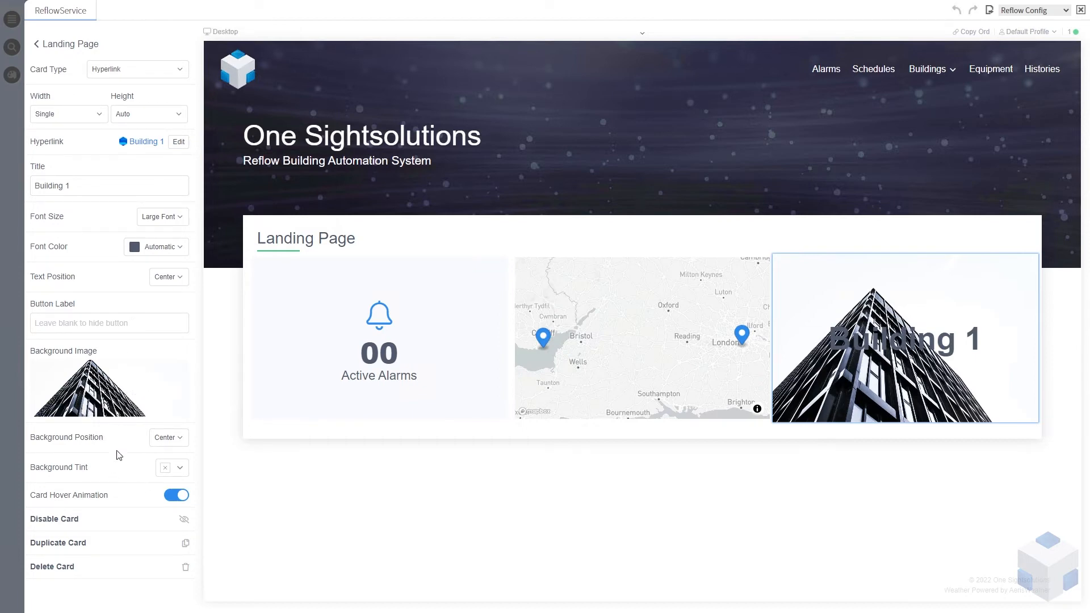
Change the Building 1 card's font color to the custom near-white swatch rgba(249,250,253,1)
left_click(137, 325)
left_click(183, 251)
left_click(184, 252)
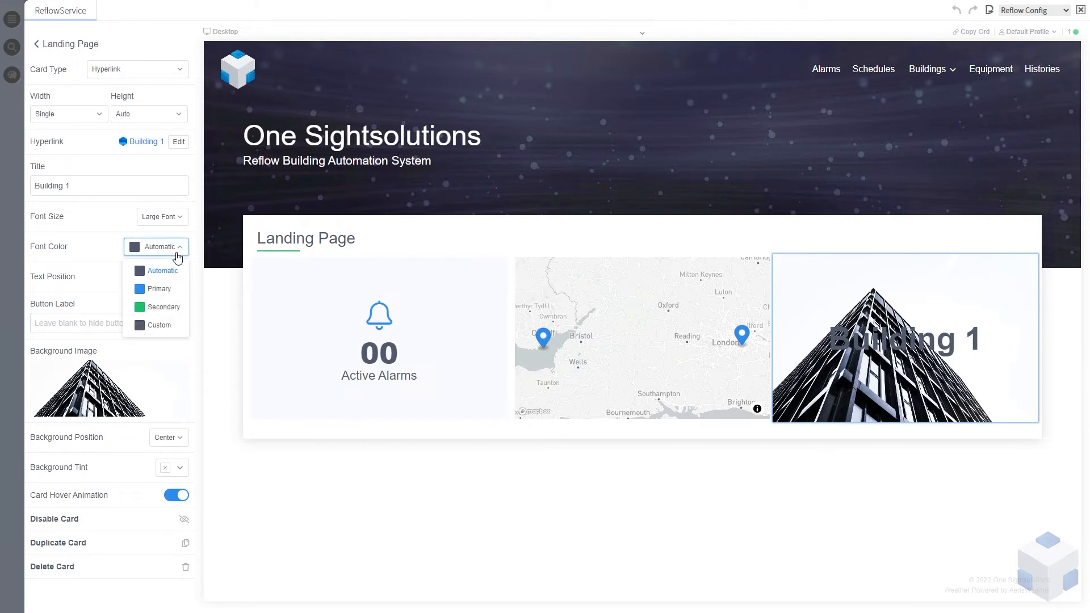
left_click(157, 334)
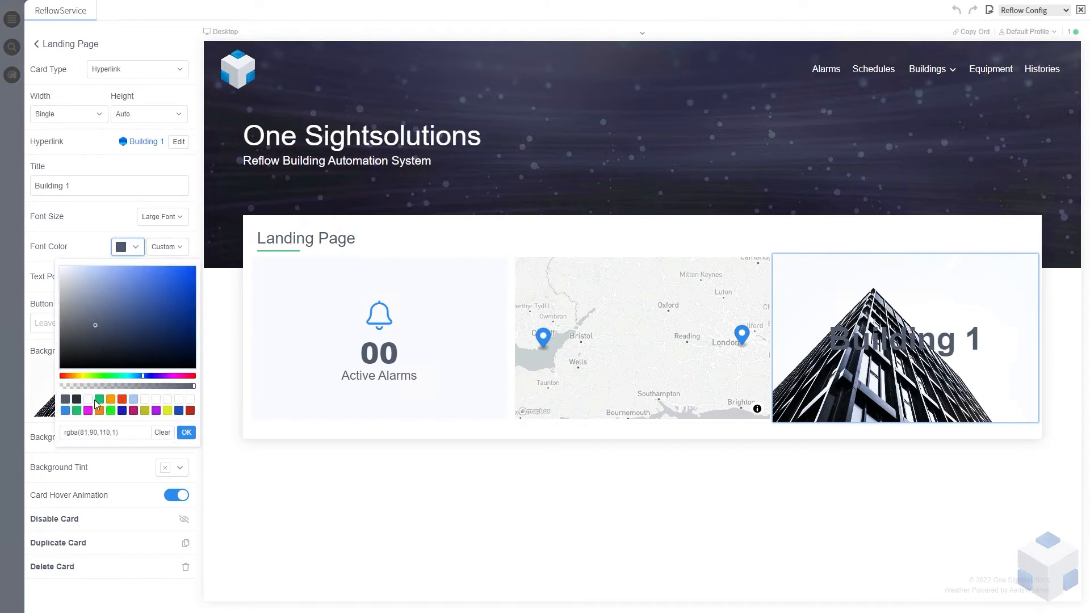
left_click(89, 400)
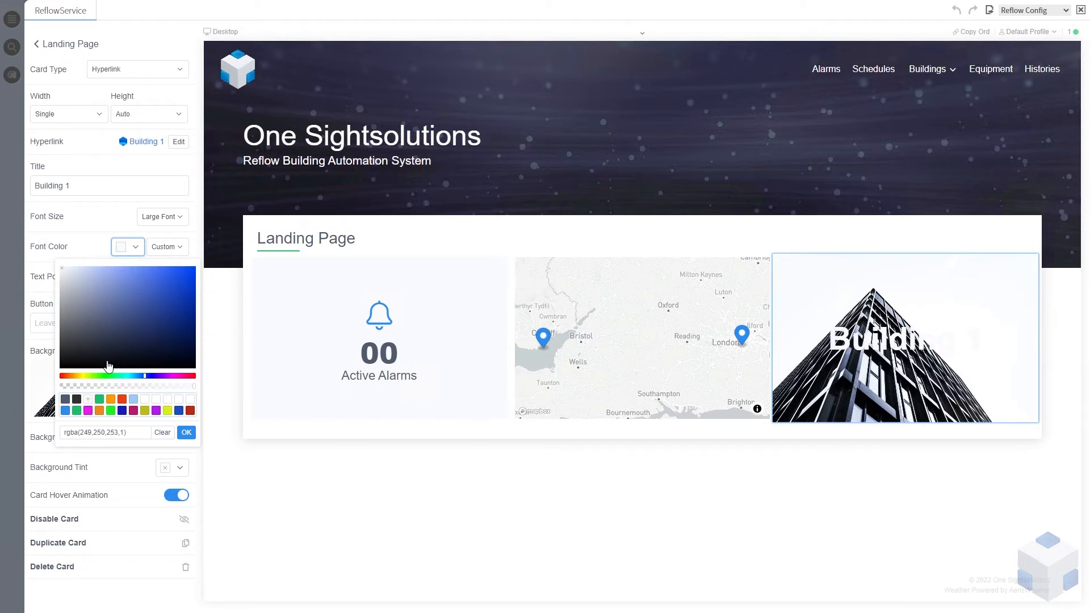
left_click(116, 228)
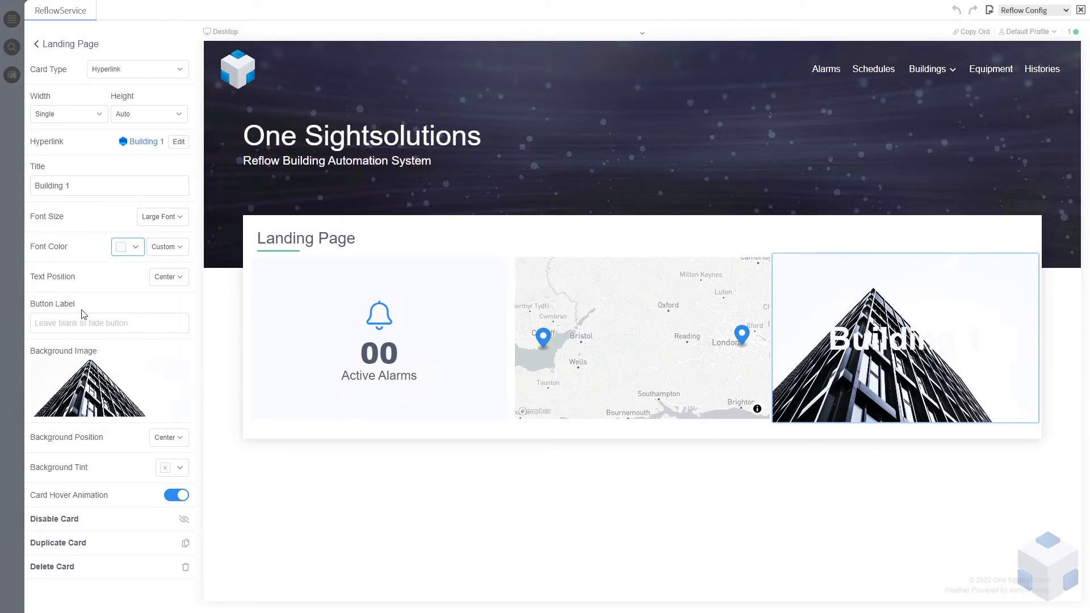
left_click(103, 322)
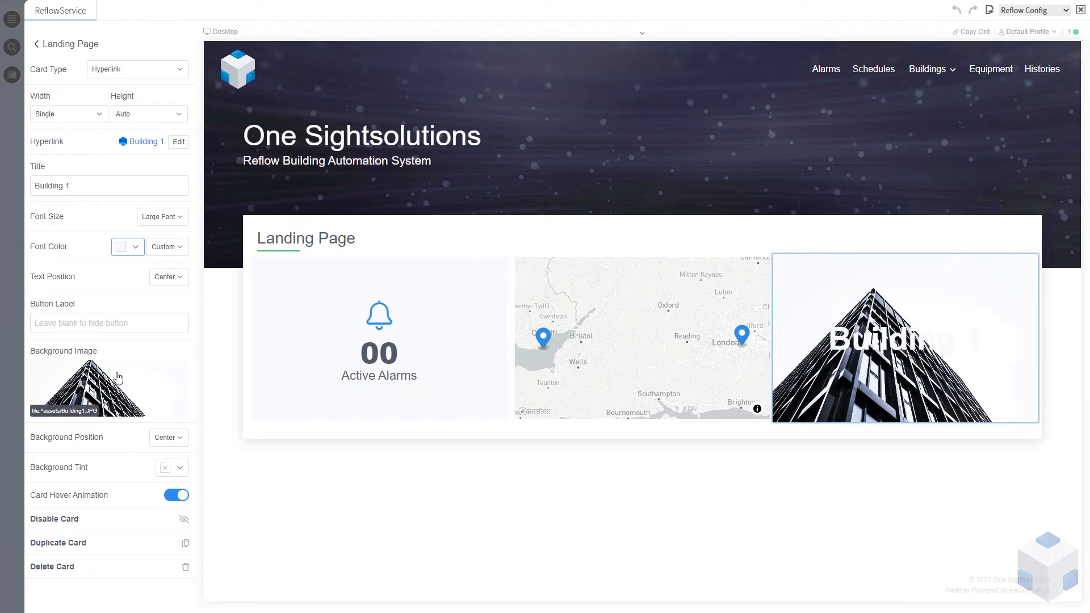
Apply a semi-transparent blue background tint of rgba(56,141,228,0.42) to the Building 1 card
left_click(181, 470)
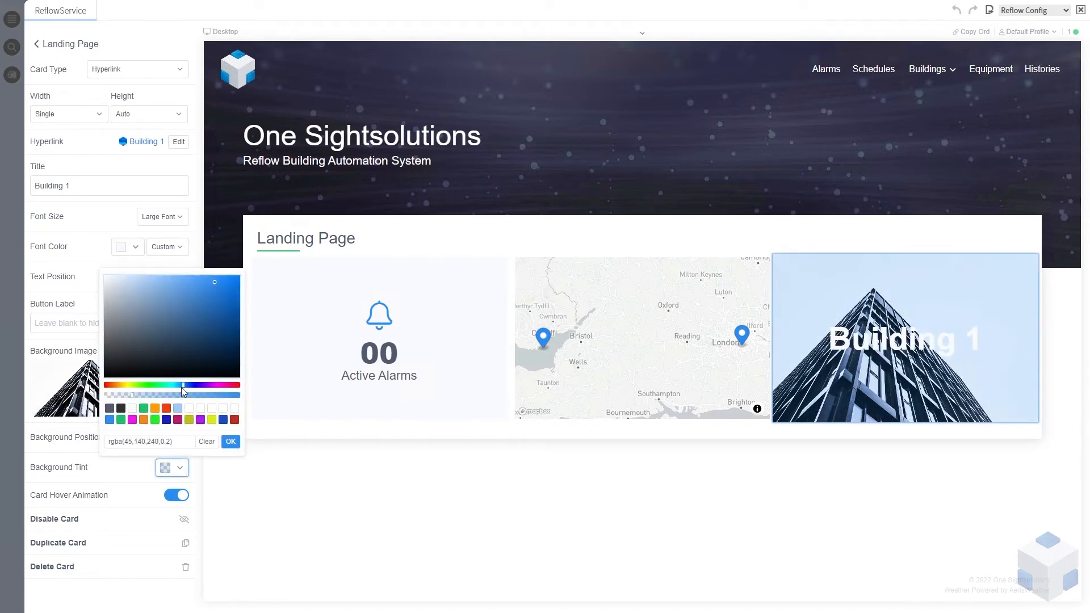
left_click_drag(212, 281, 207, 288)
left_click_drag(130, 398, 176, 397)
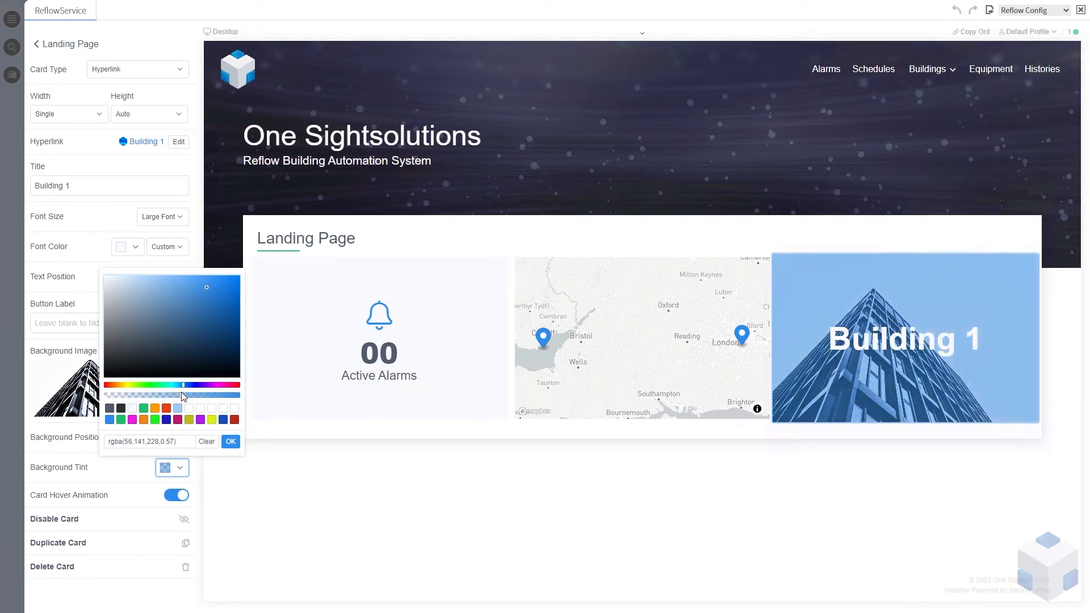
left_click_drag(183, 396, 174, 397)
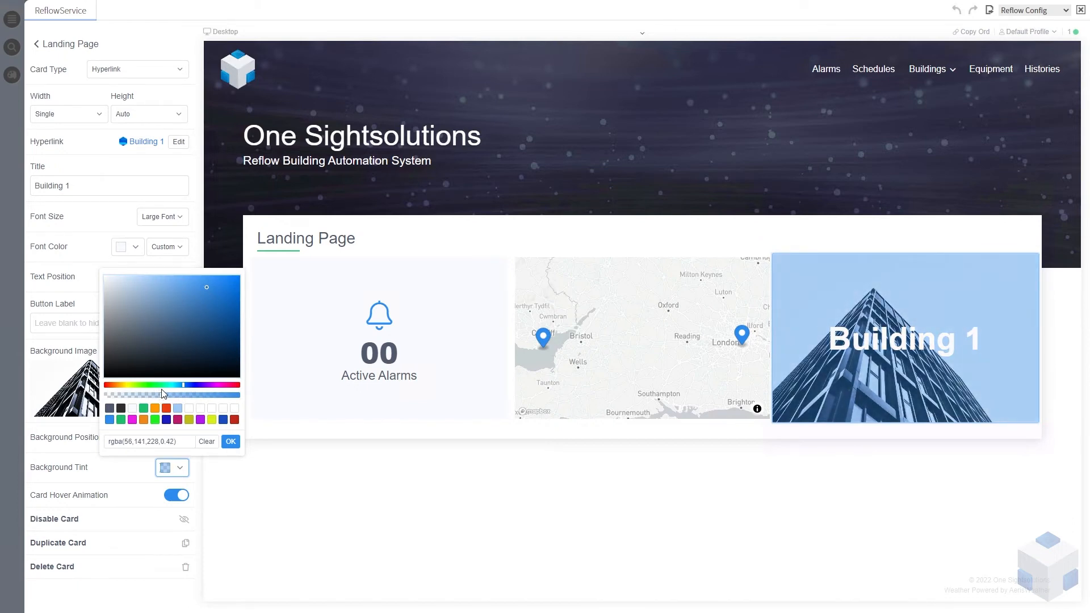
left_click(231, 443)
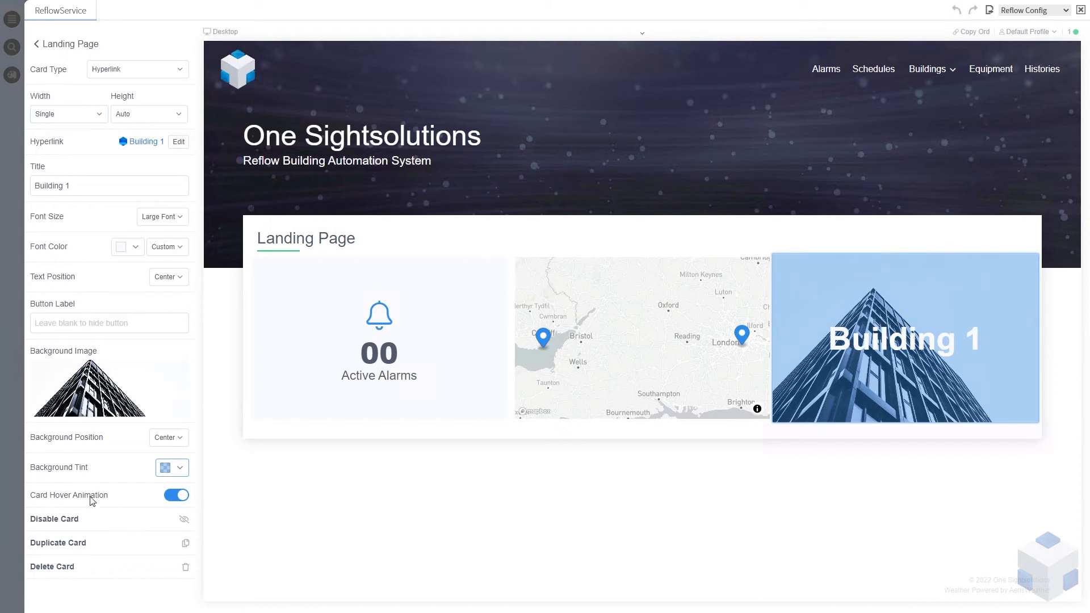
Try the Left and Right text positions on the Building 1 card, returning it to Center
left_click(174, 284)
left_click(170, 317)
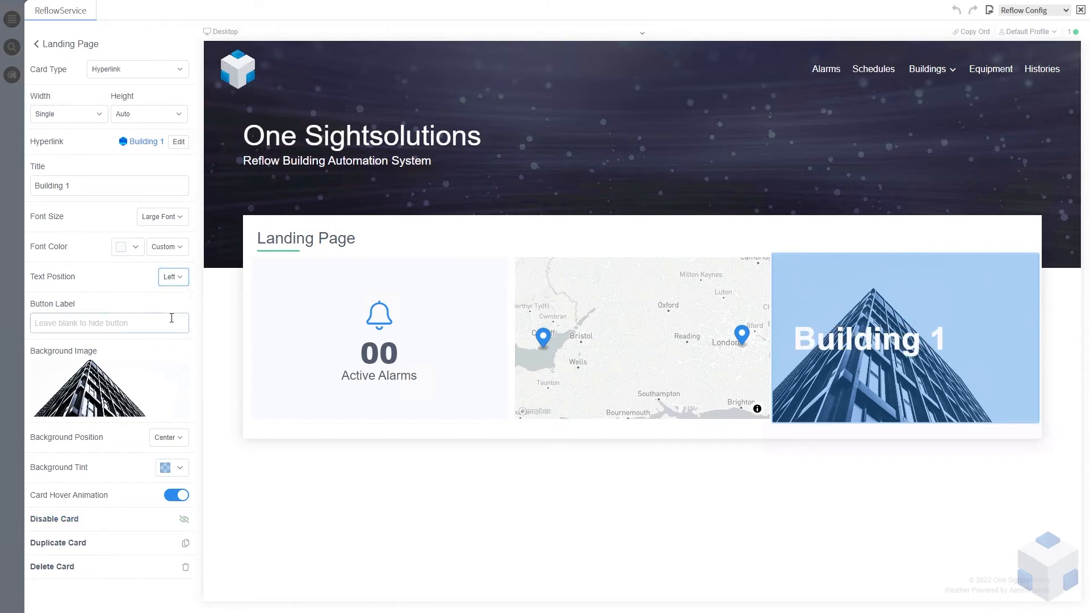
left_click(173, 279)
left_click(176, 299)
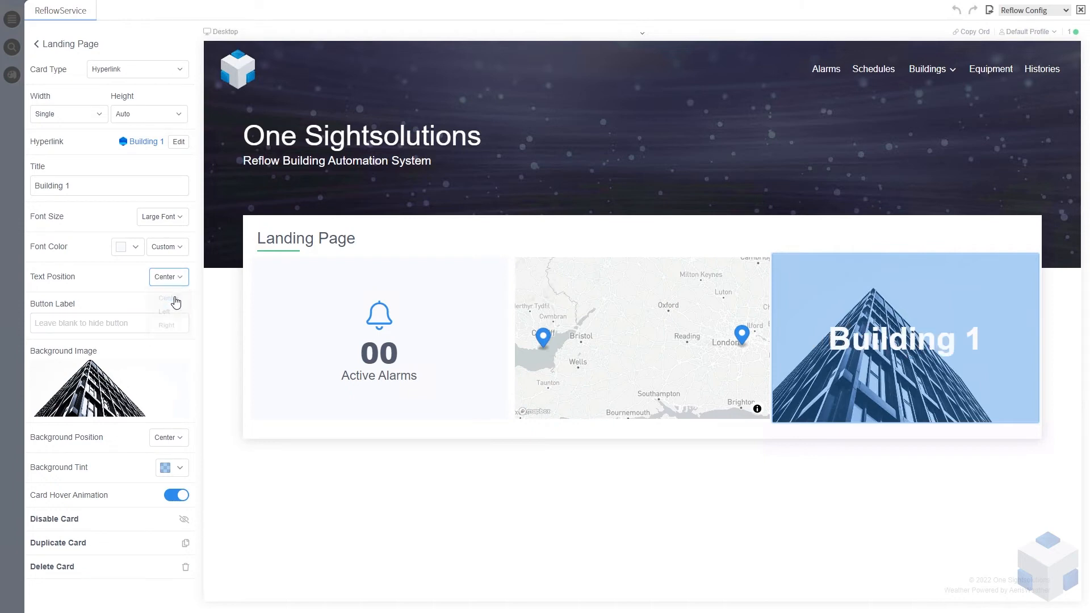
left_click(177, 278)
left_click(169, 327)
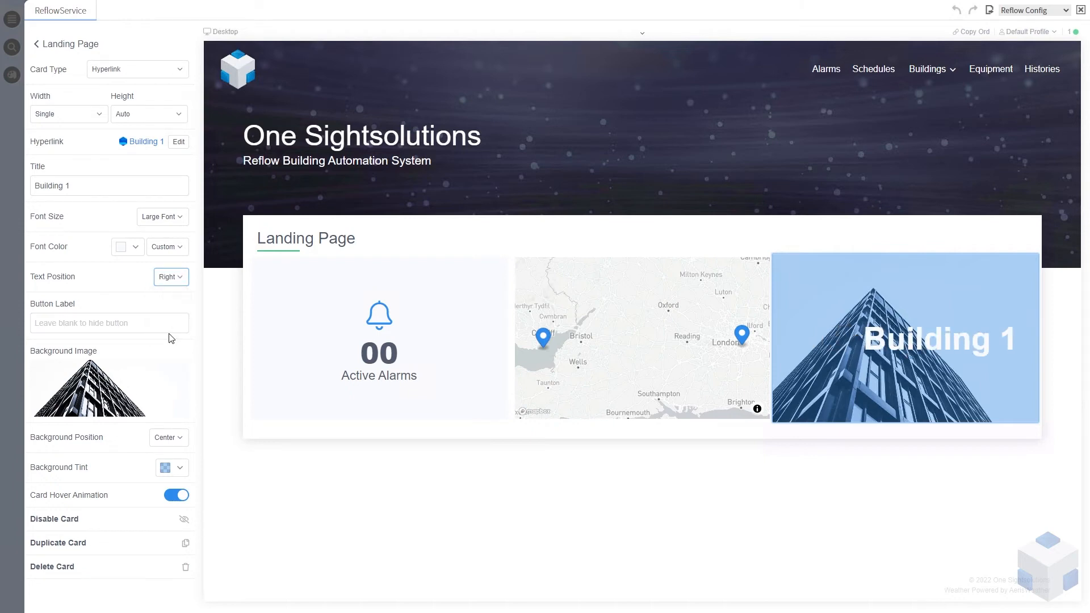
left_click(173, 278)
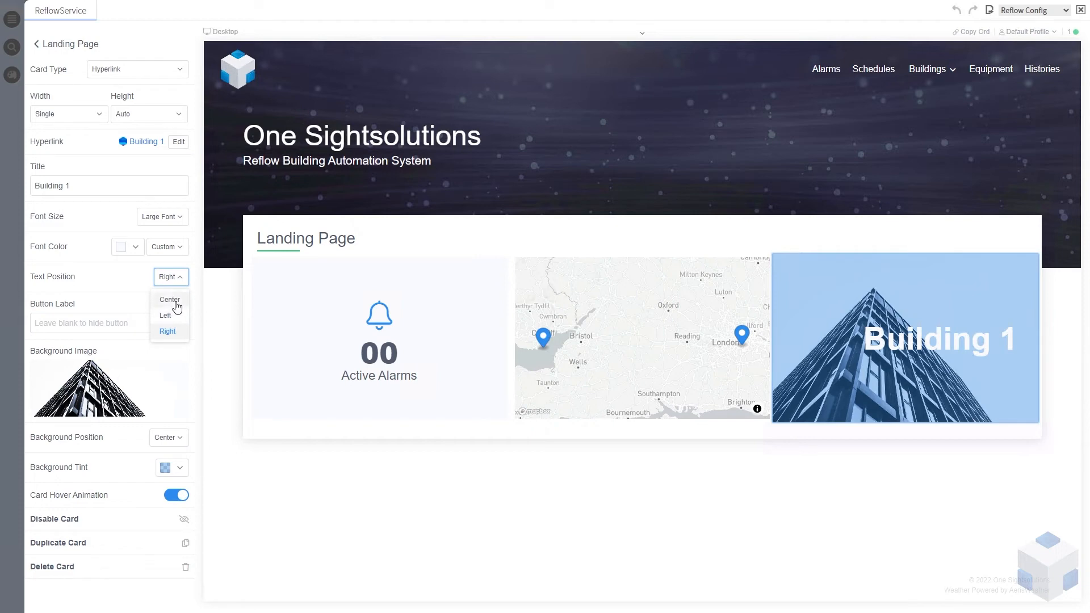
left_click(171, 300)
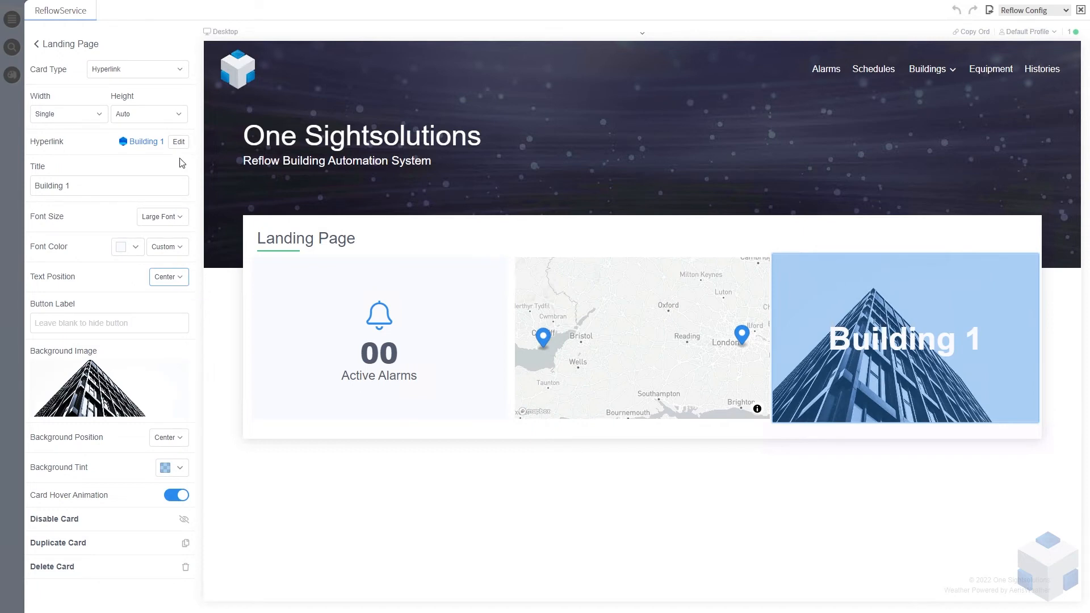
Try the Small Font and Medium Font sizes on the Building 1 card, returning it to Large Font
left_click(174, 218)
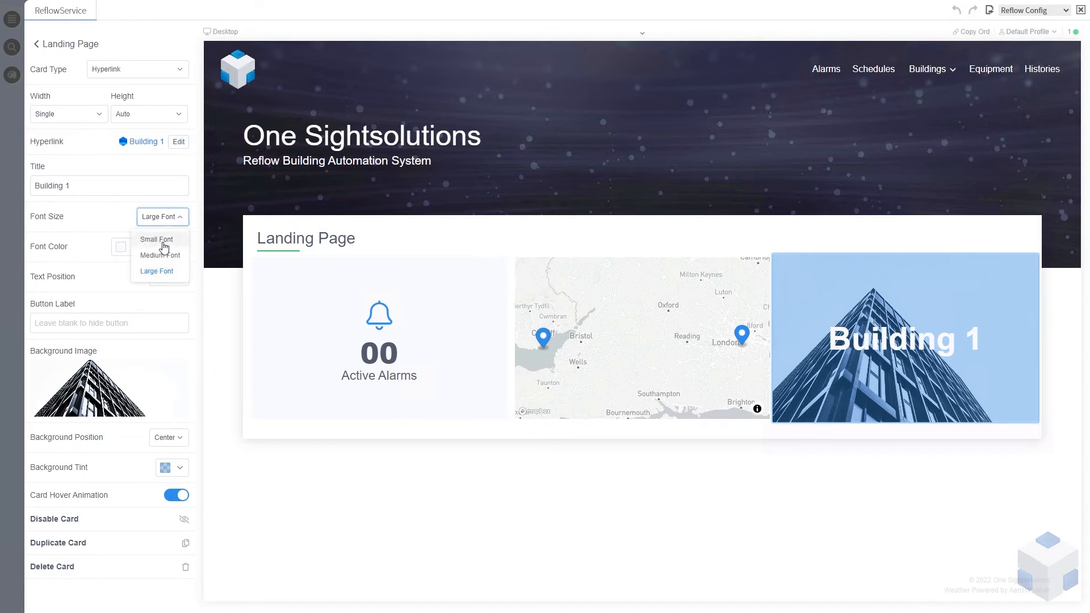
left_click(165, 245)
left_click(171, 218)
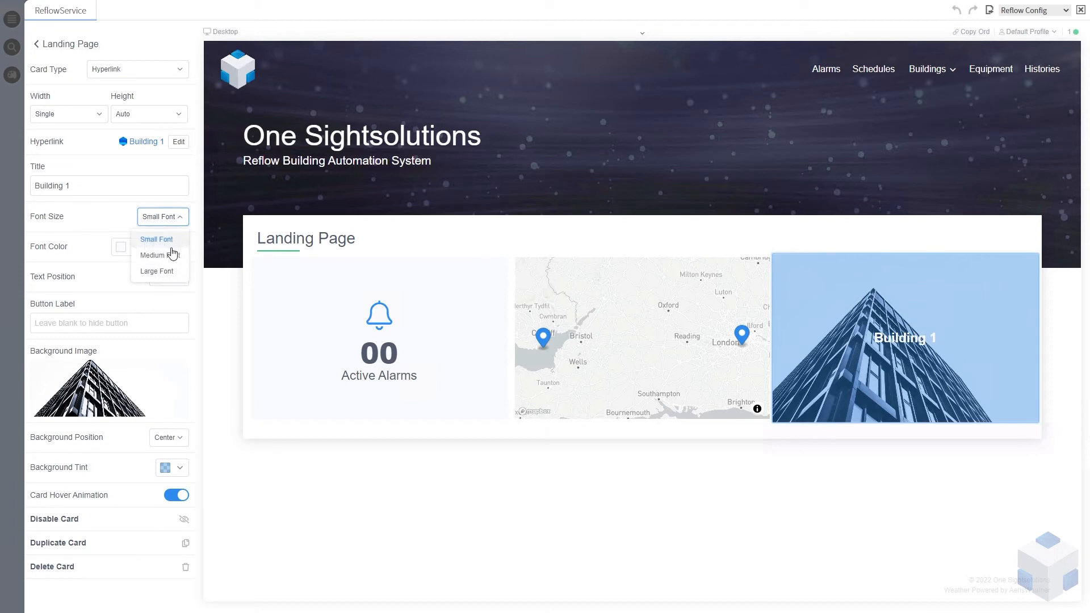
left_click(172, 253)
left_click(183, 220)
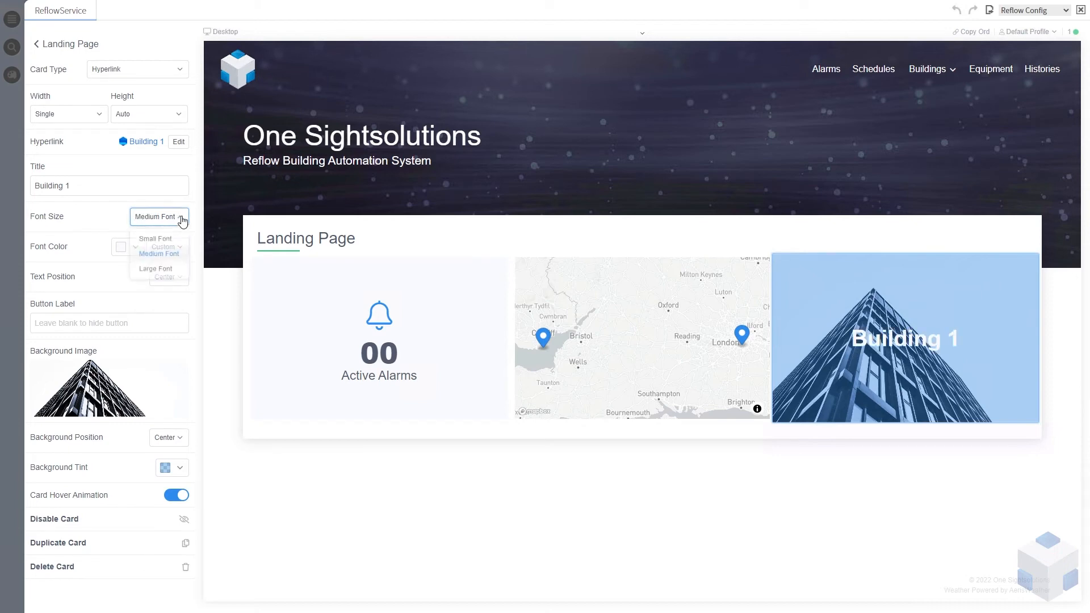
left_click(164, 269)
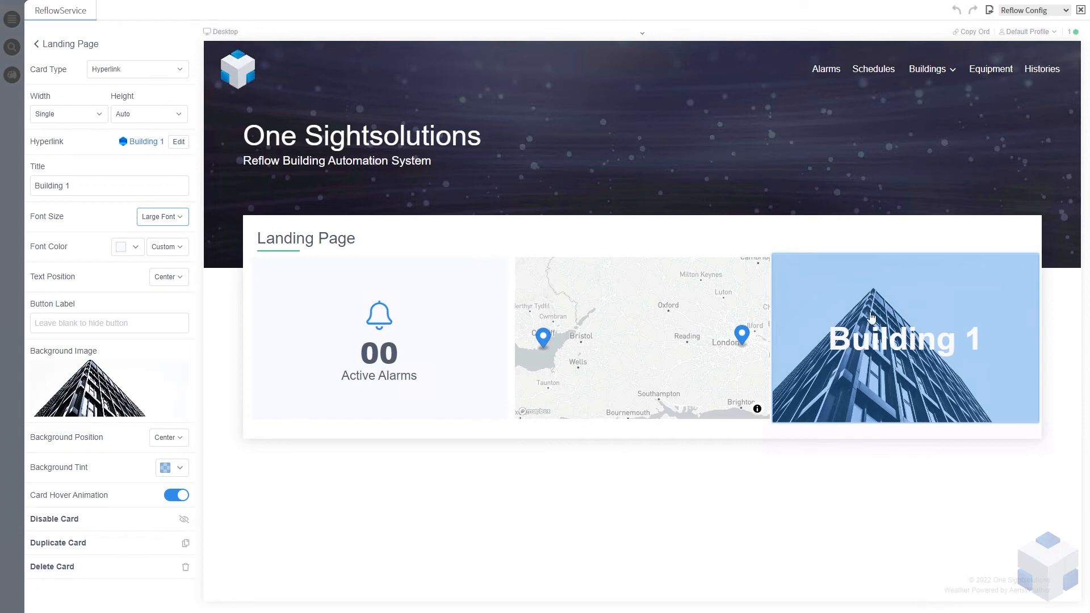
Set the Building 1 card's height to Half and duplicate the card
left_click(171, 116)
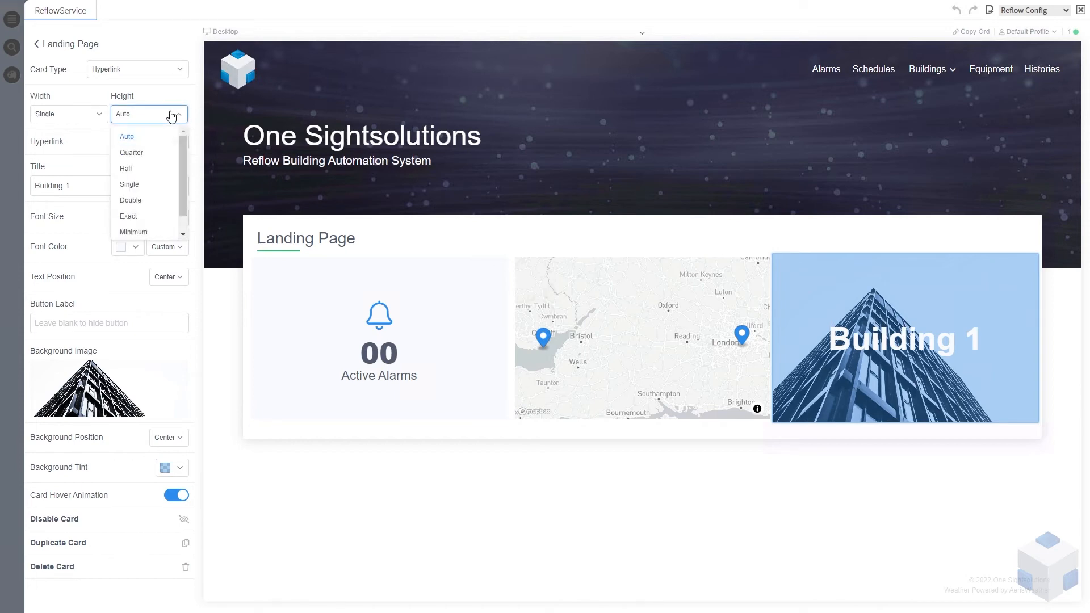
left_click(156, 174)
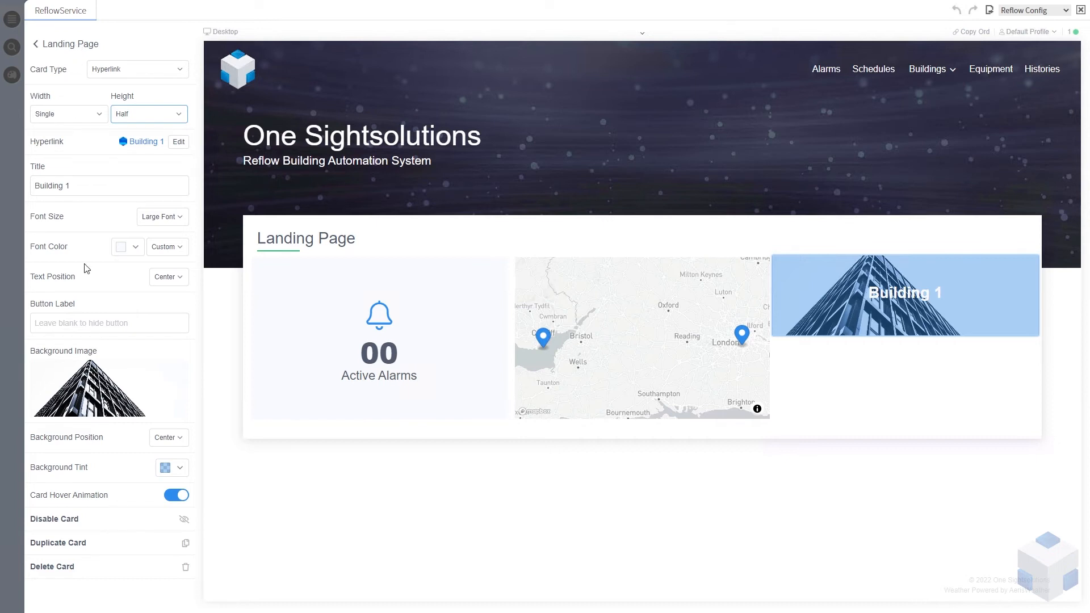
left_click(82, 547)
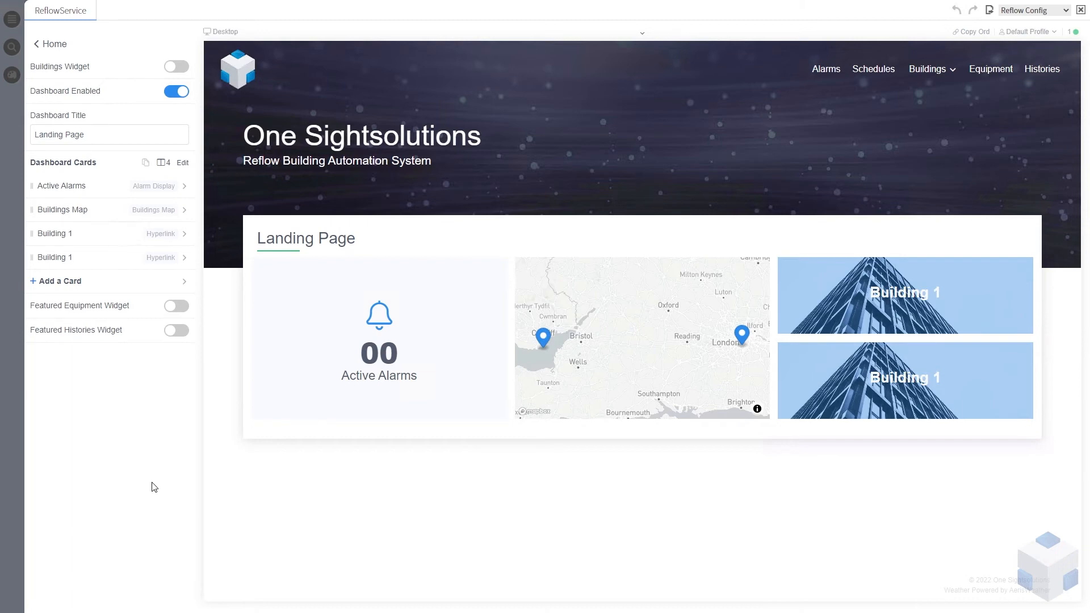
Open the duplicated hyperlink card's settings and change its title to "Building 2"
left_click(79, 260)
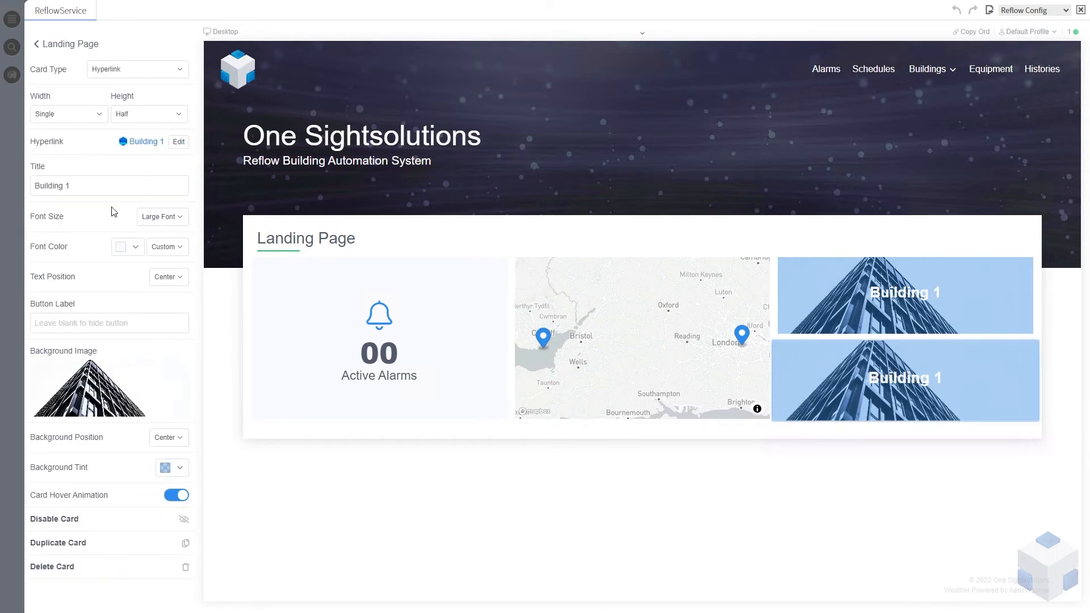
left_click(81, 186)
key("BackSpace")
type("2")
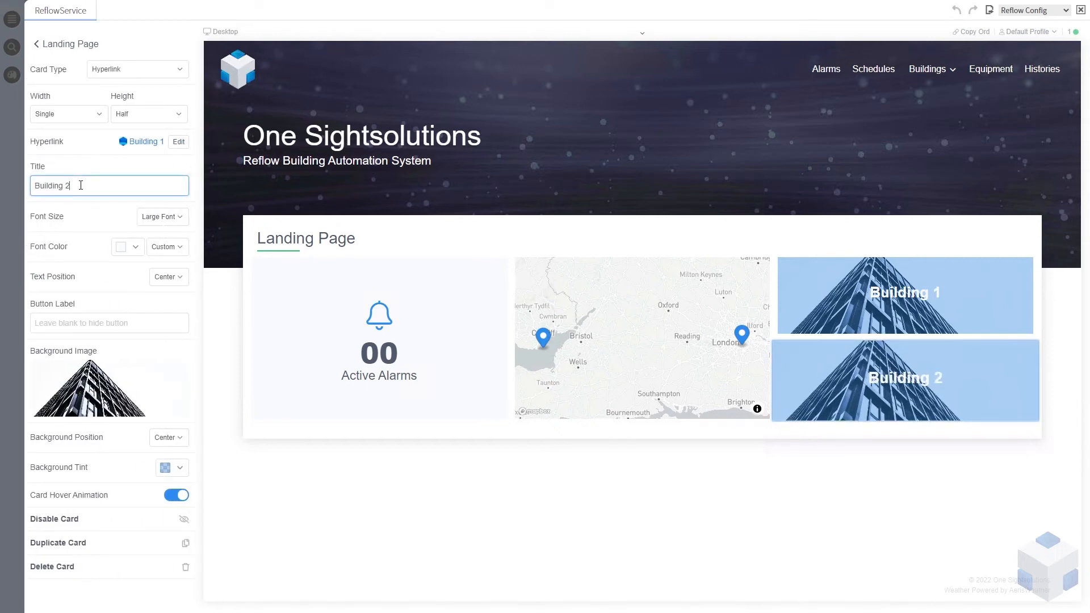
Replace the Building 2 card's background image with Building2.JPG from the station's assets folder
left_click(133, 403)
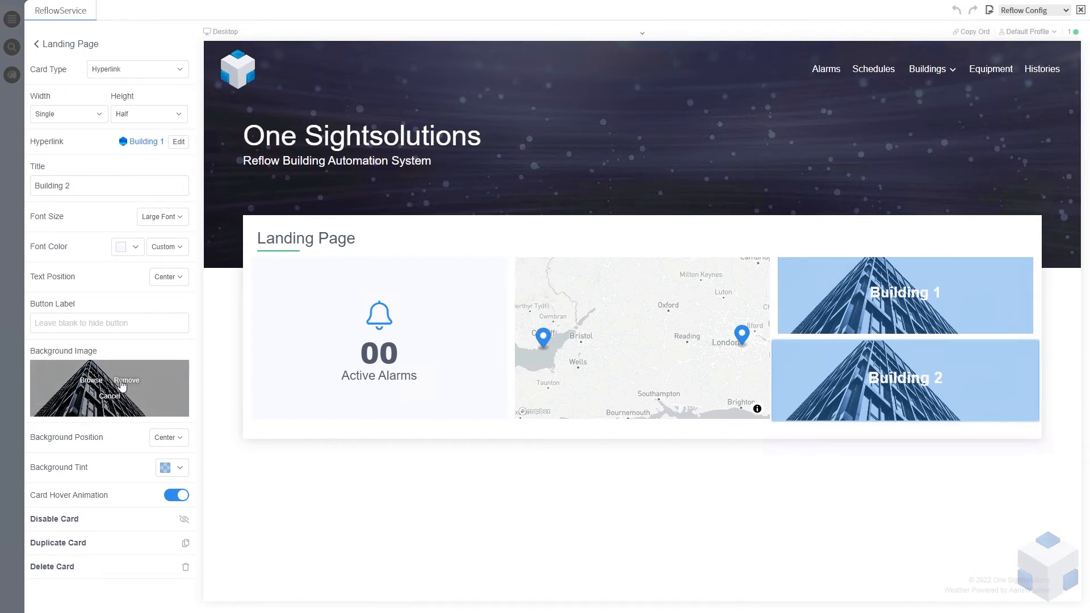
left_click(100, 381)
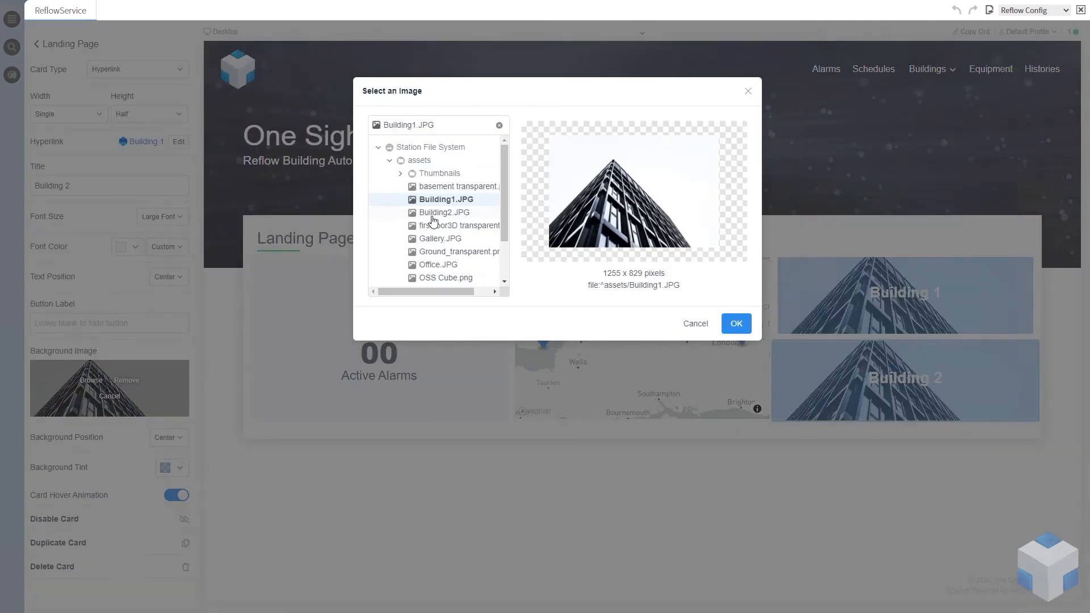
left_click(444, 215)
left_click(737, 323)
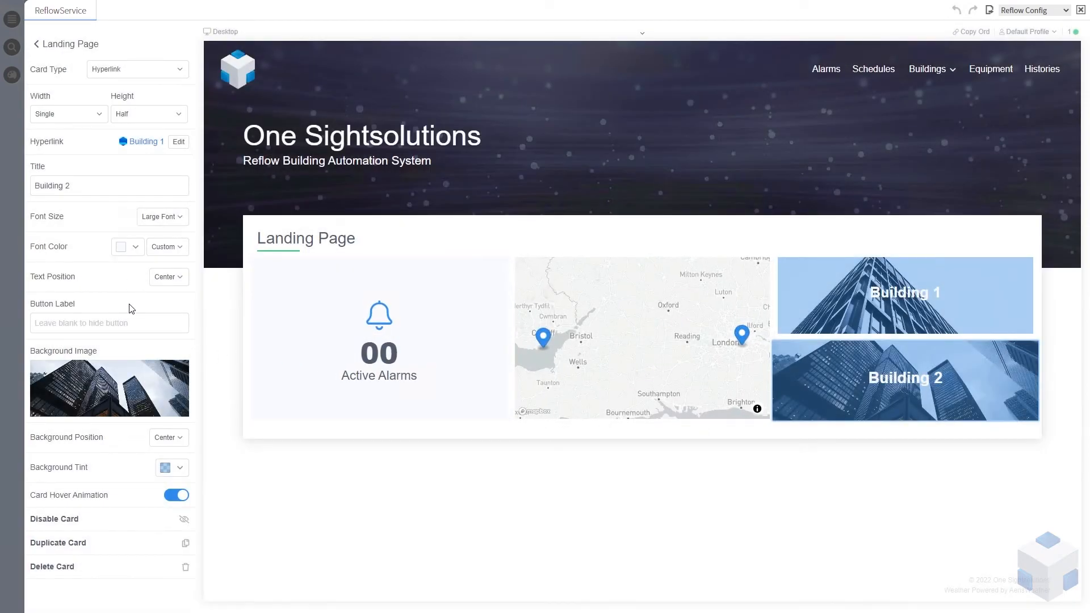
Link the Building 2 card to the Building 2 page in Reflow and return to the landing page's card list
left_click(178, 142)
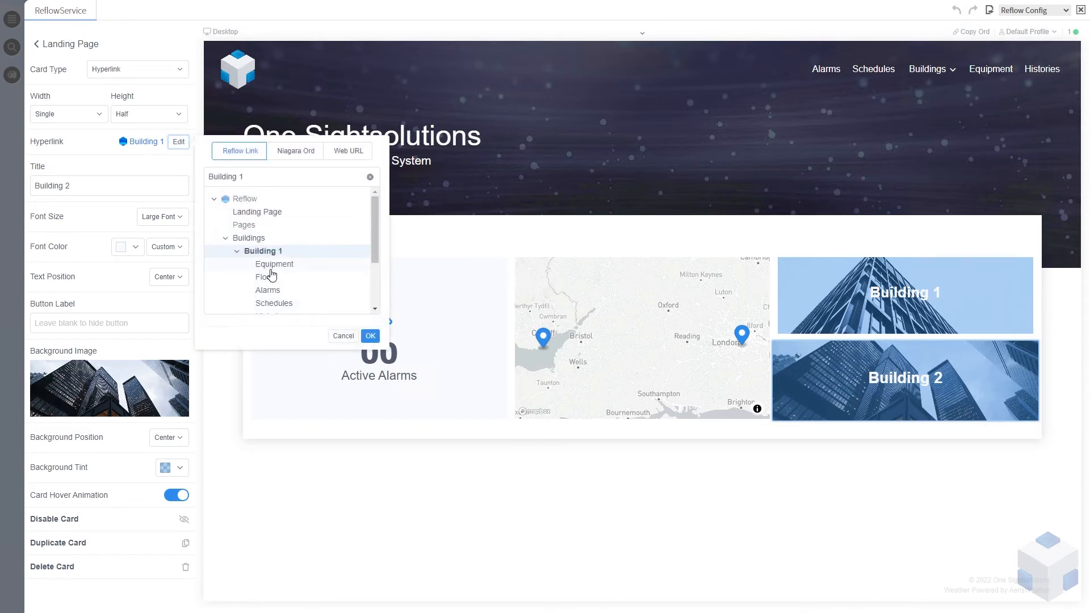
left_click(237, 251)
left_click(266, 264)
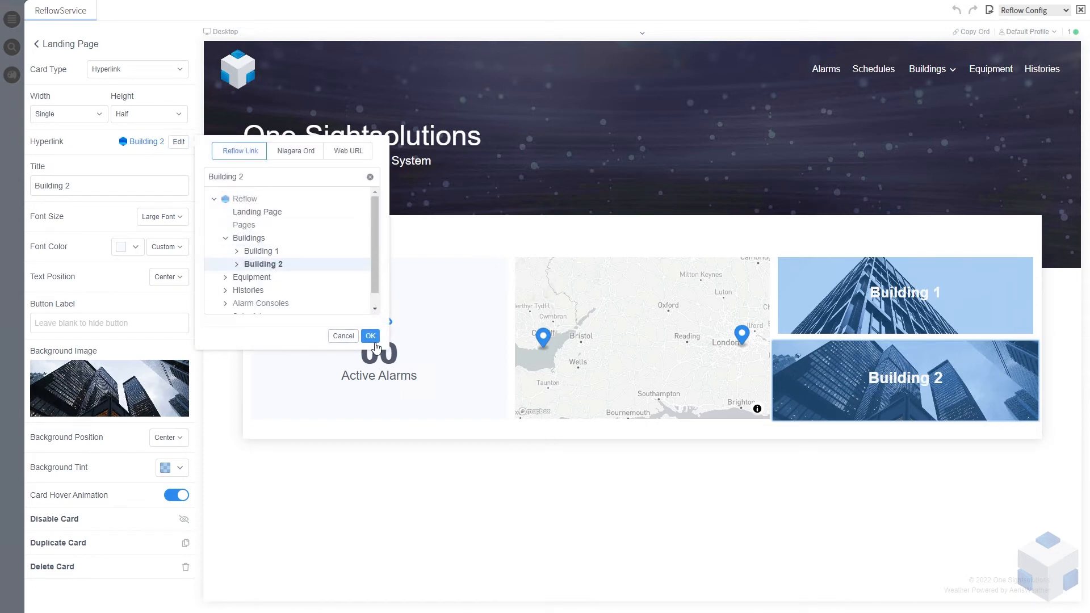
left_click(371, 336)
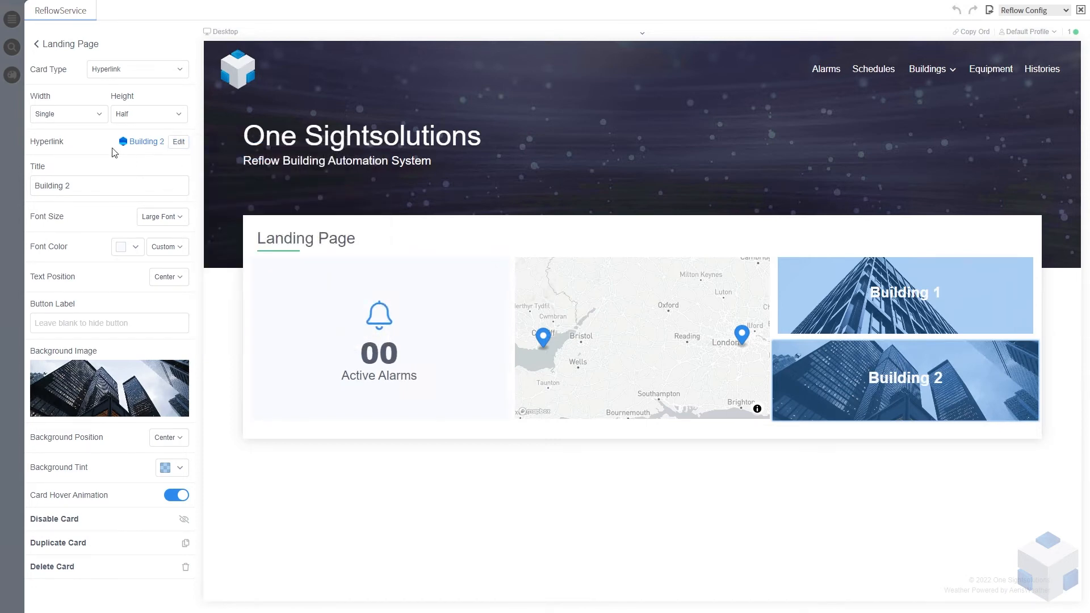
left_click(72, 46)
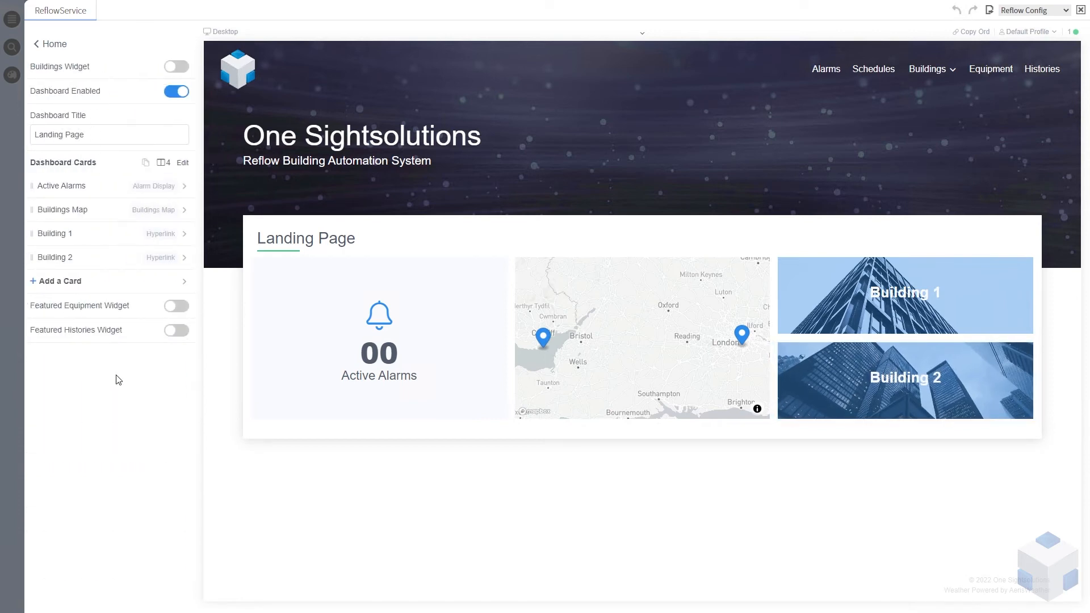
Test the Building 1 card's link, then switch to Building 2 and back to Building 1 using the page's building selectors
left_click(917, 308)
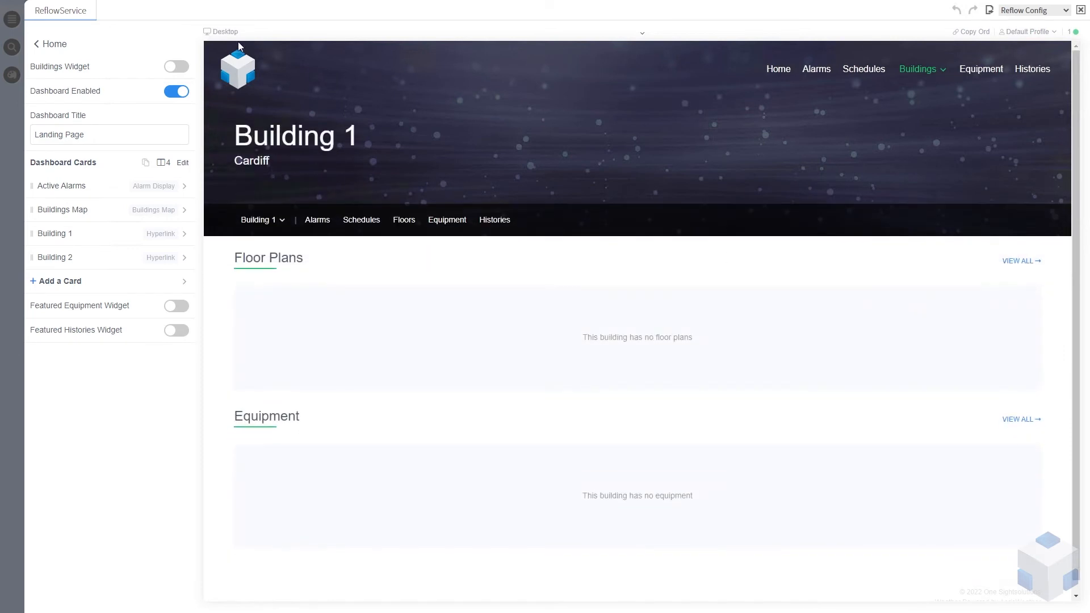
left_click(284, 222)
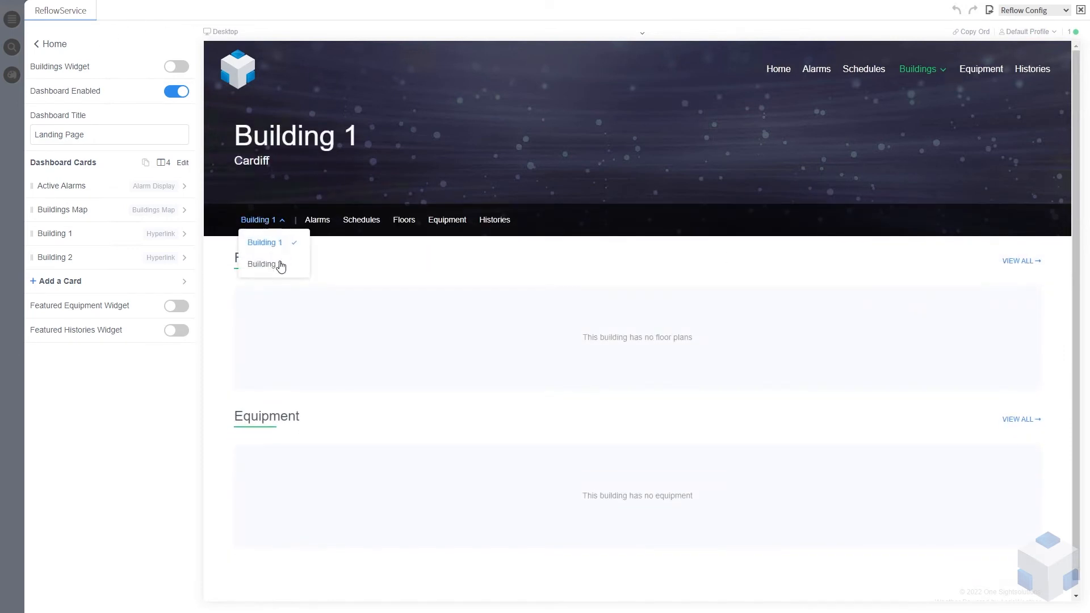
left_click(275, 269)
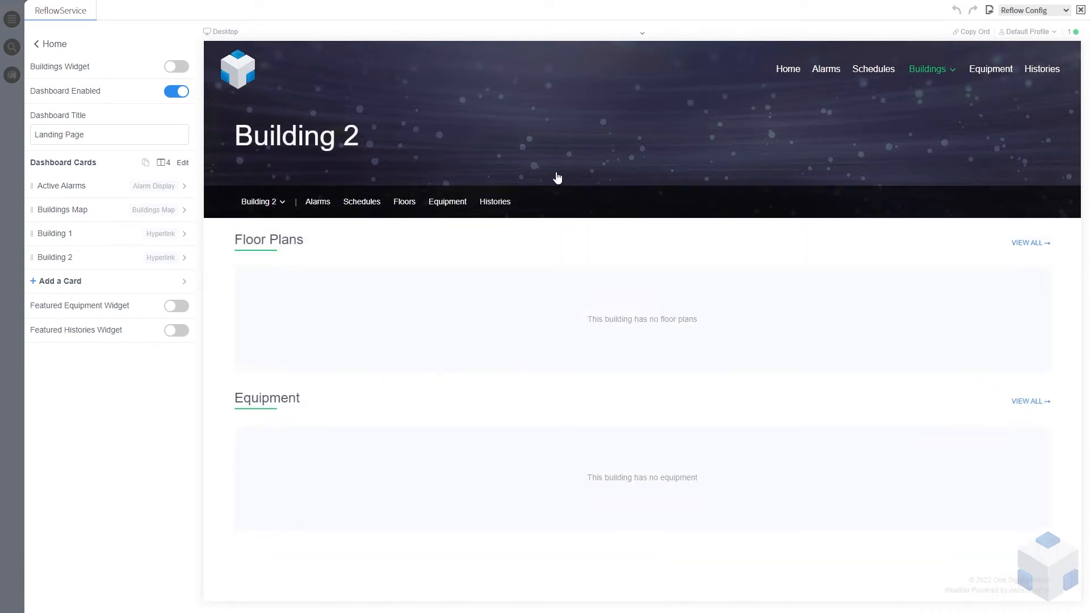
left_click(952, 76)
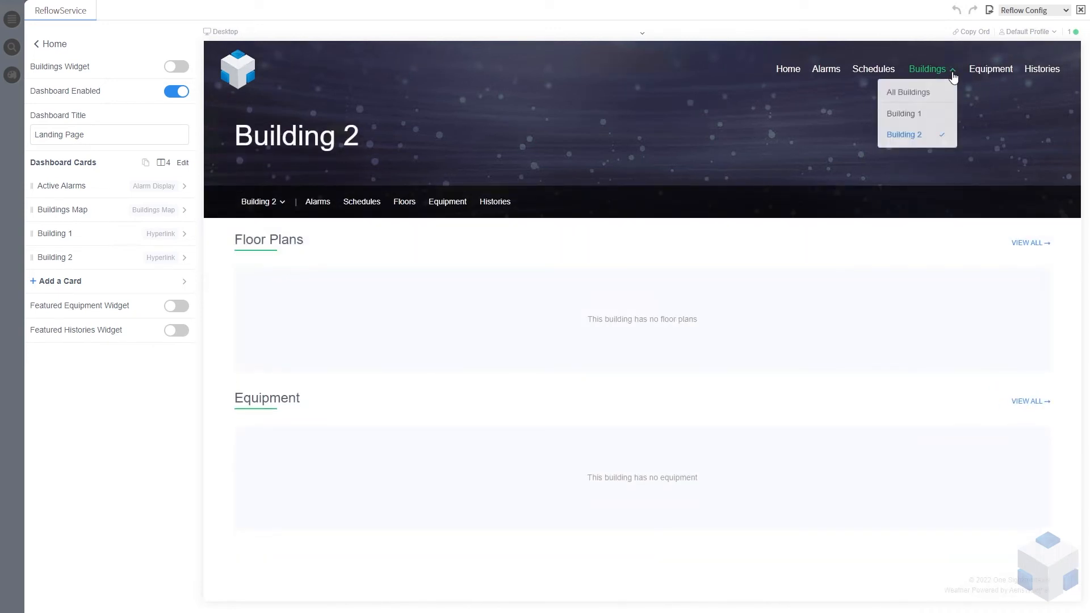
left_click(906, 114)
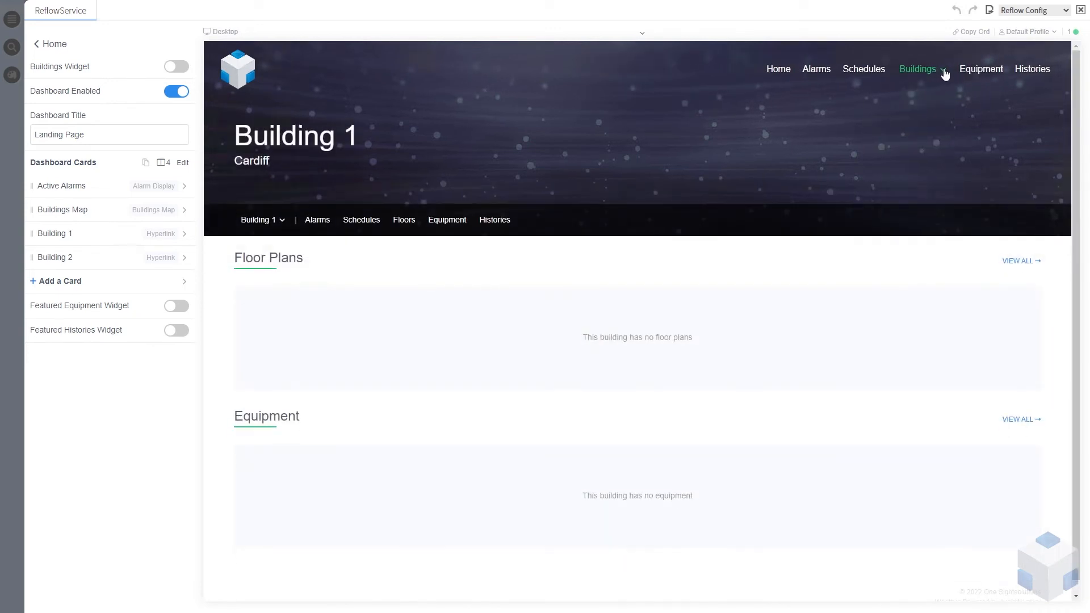
Return to the landing page and open Building 1 from its pin on the buildings map card
left_click(778, 69)
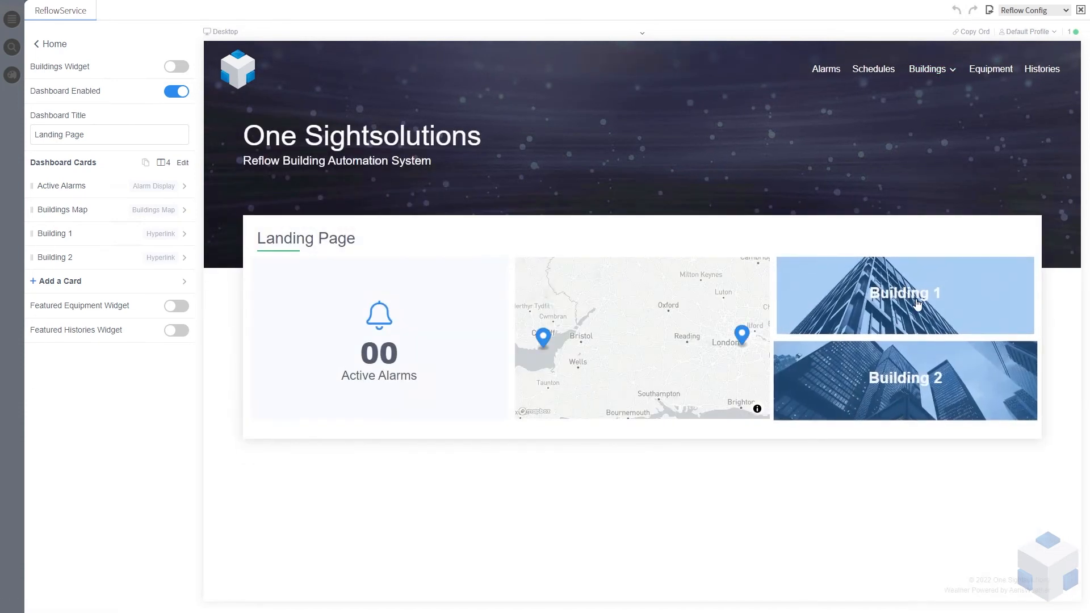
left_click(539, 340)
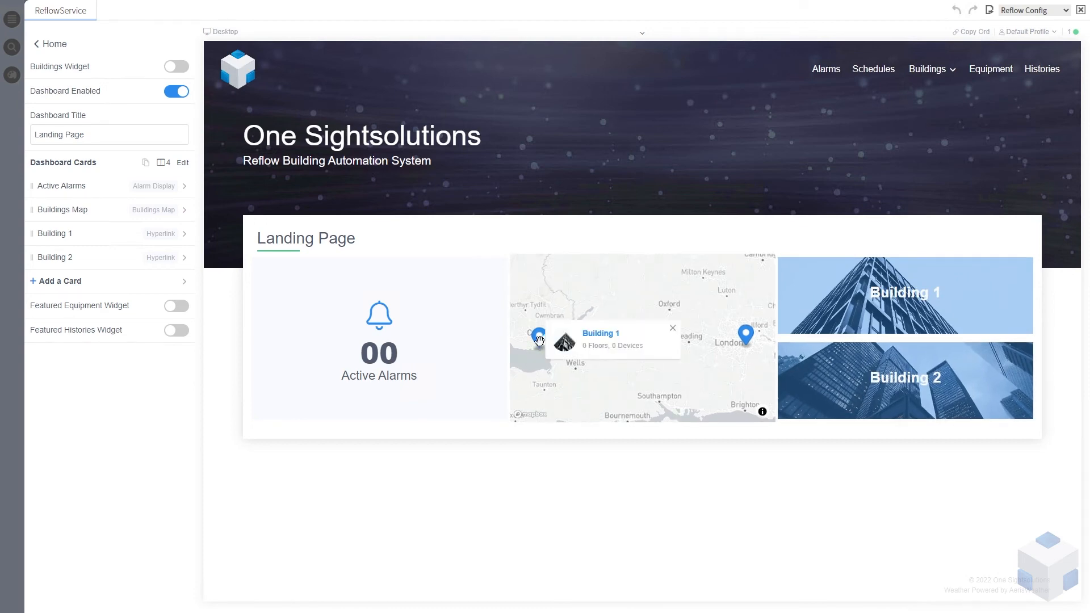
left_click(601, 334)
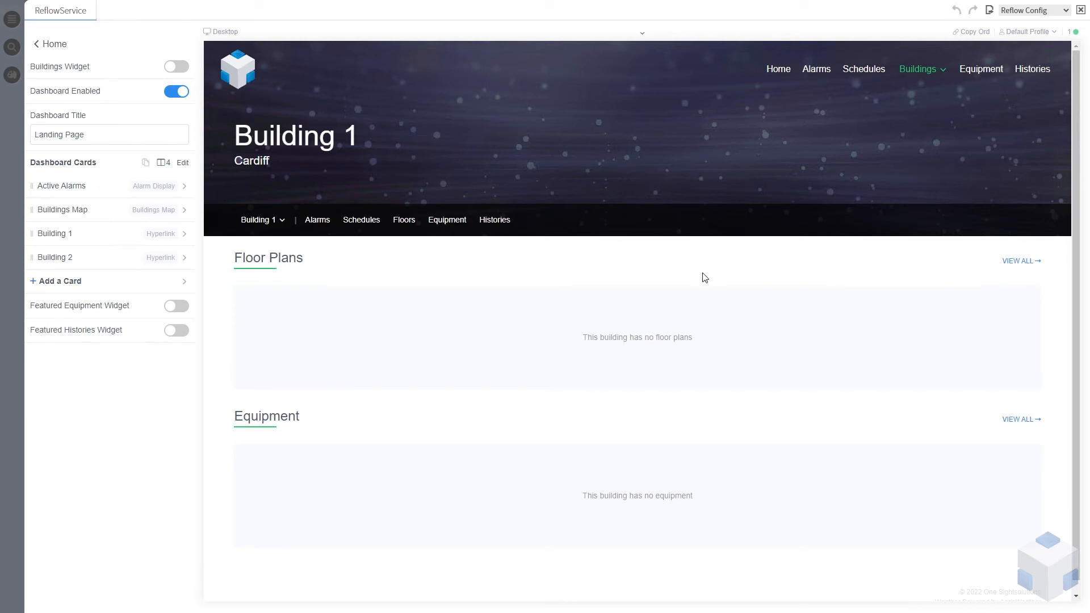
Leave the landing page settings and examine the floor folders under Building1 > Equipment > FCUs in the station tree
left_click(54, 44)
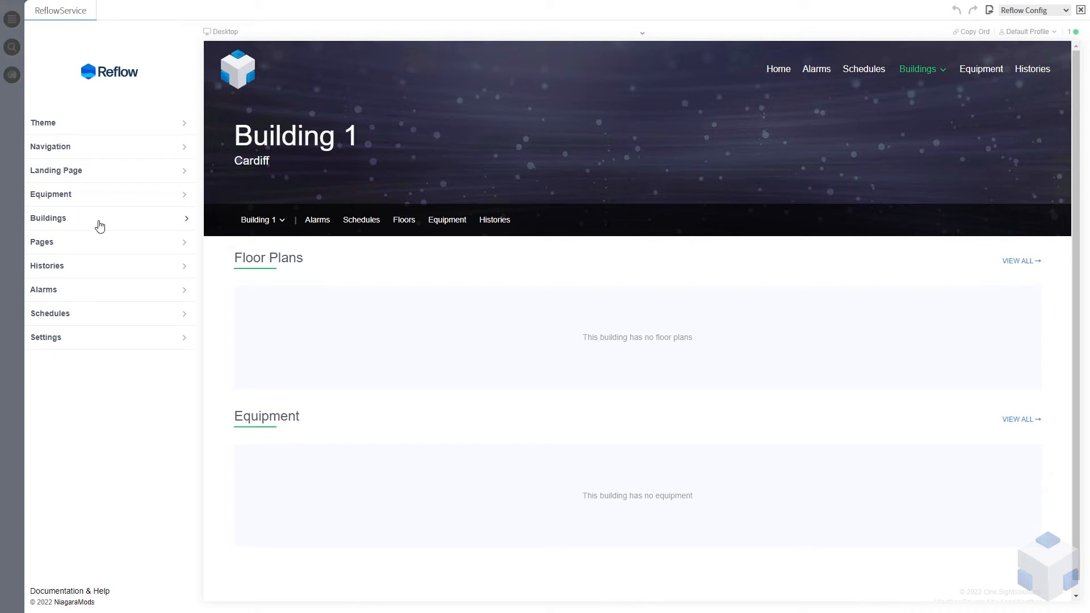
left_click(11, 22)
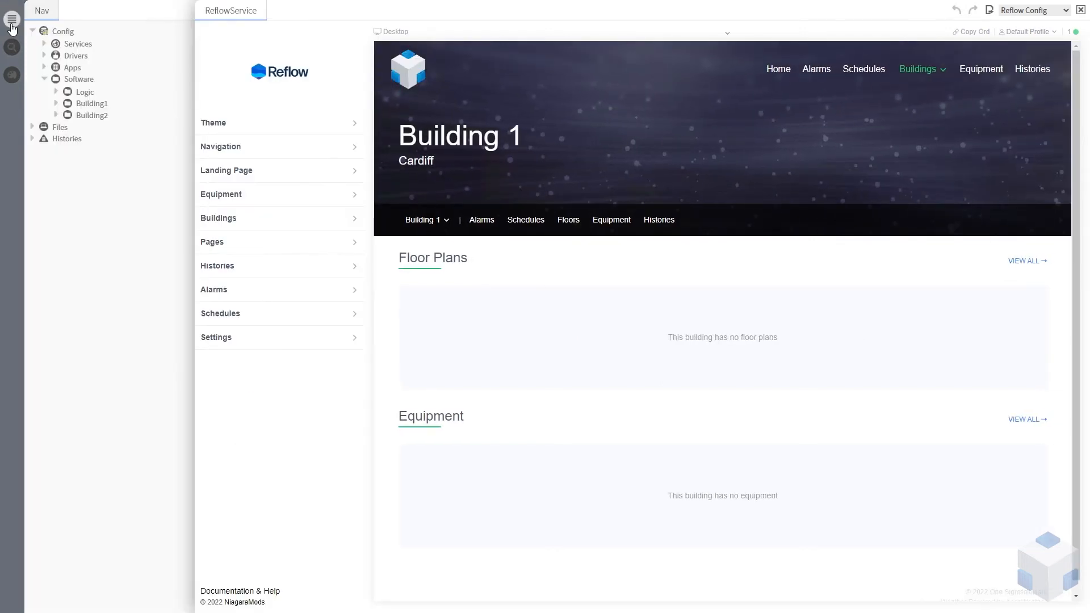
left_click(57, 104)
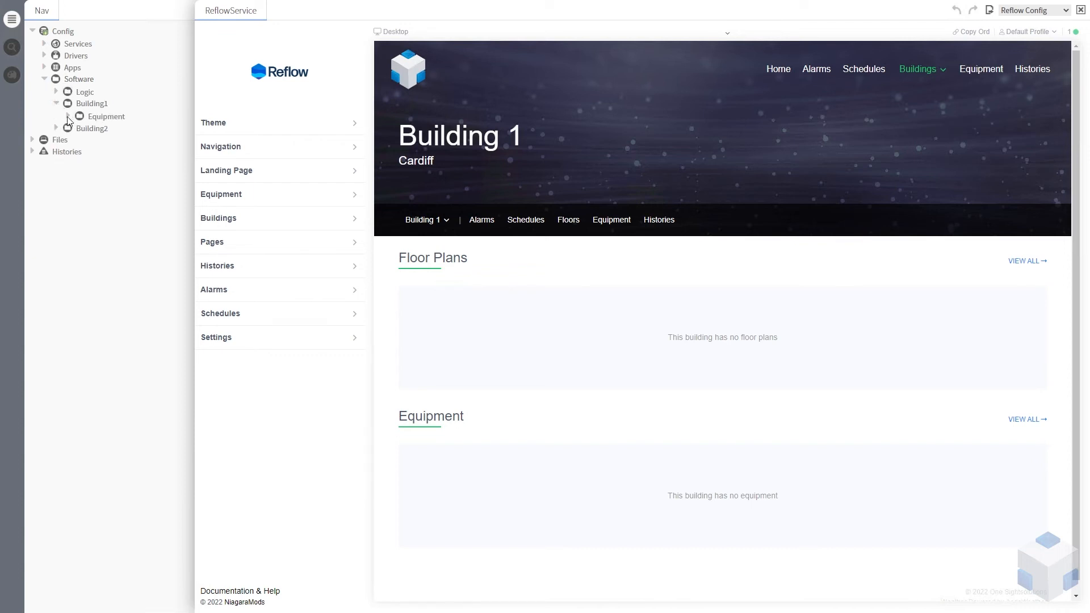
left_click(68, 116)
left_click(80, 130)
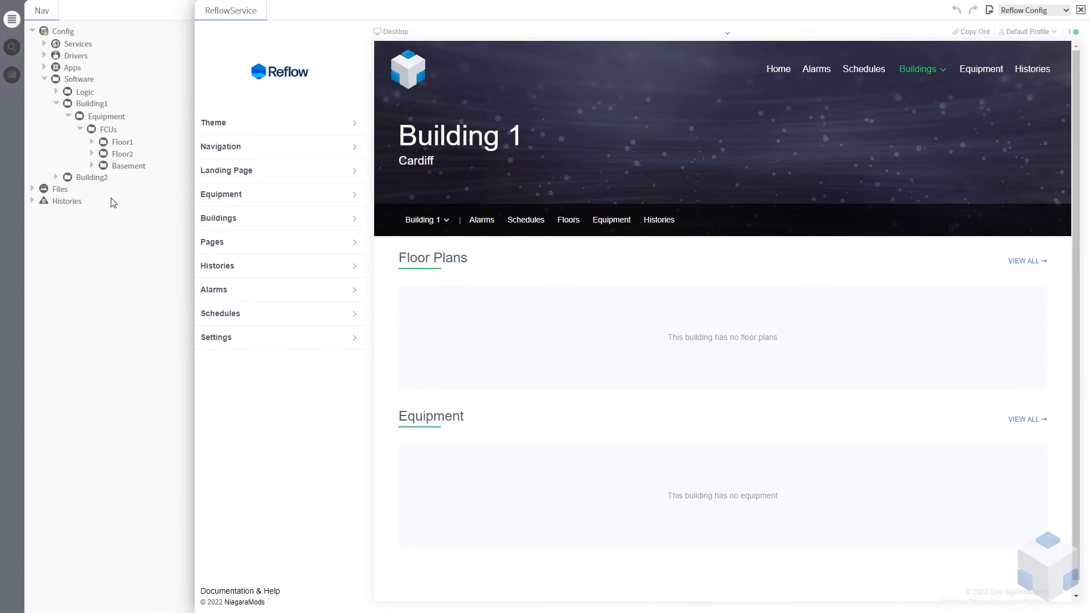
left_click(12, 20)
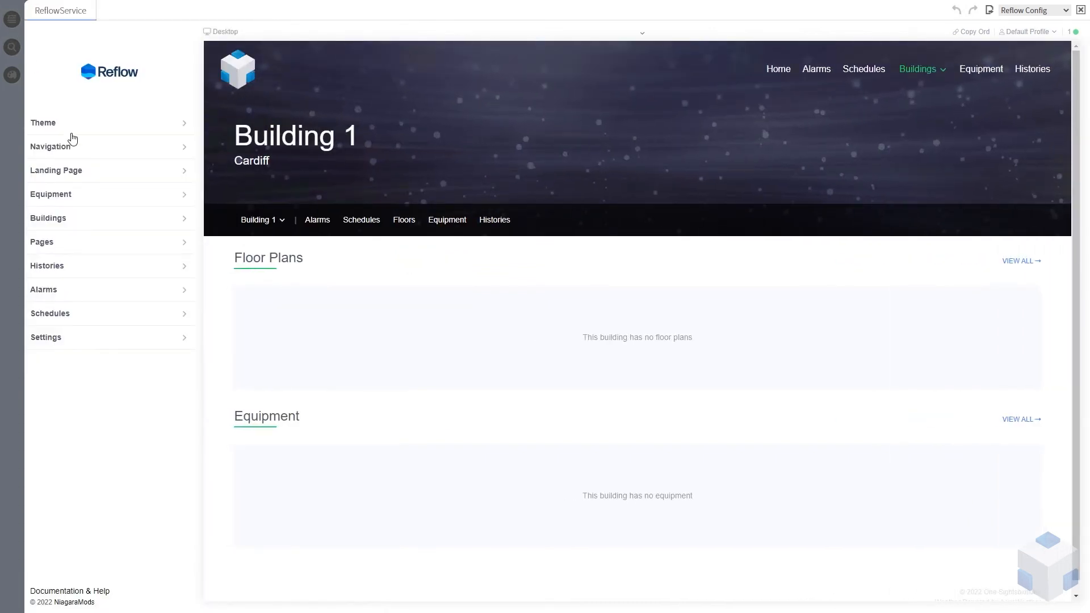
Add a single floor to Building 1 in its floors settings
left_click(74, 221)
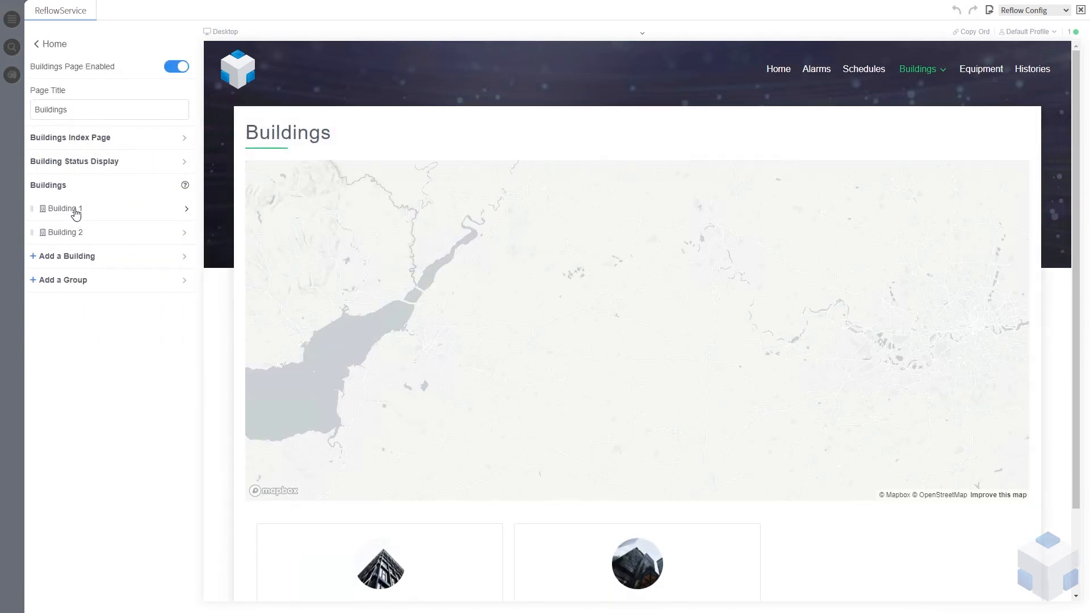
left_click(76, 211)
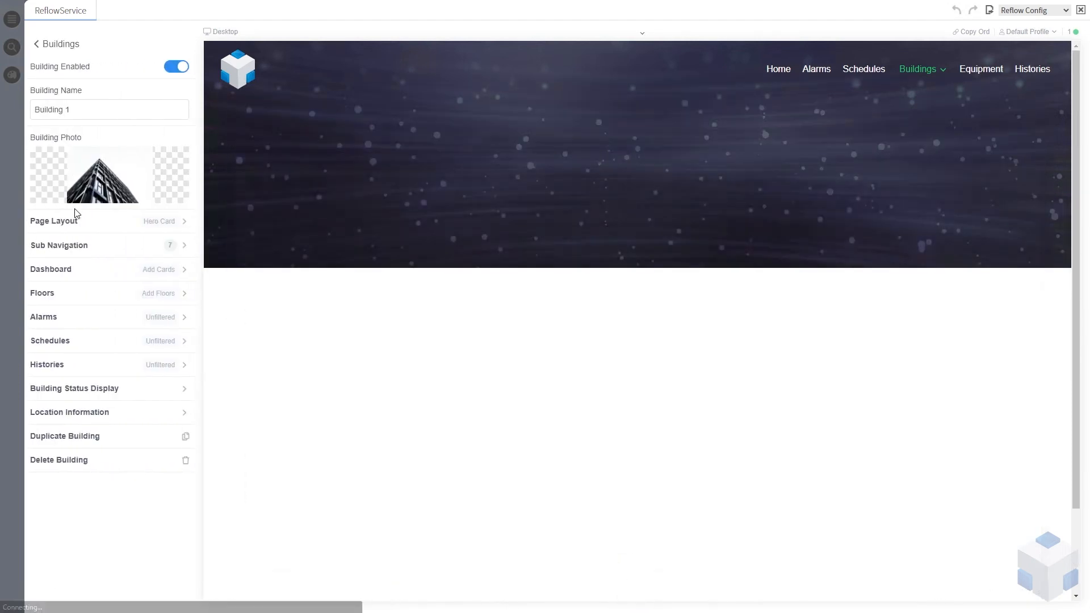
left_click(74, 301)
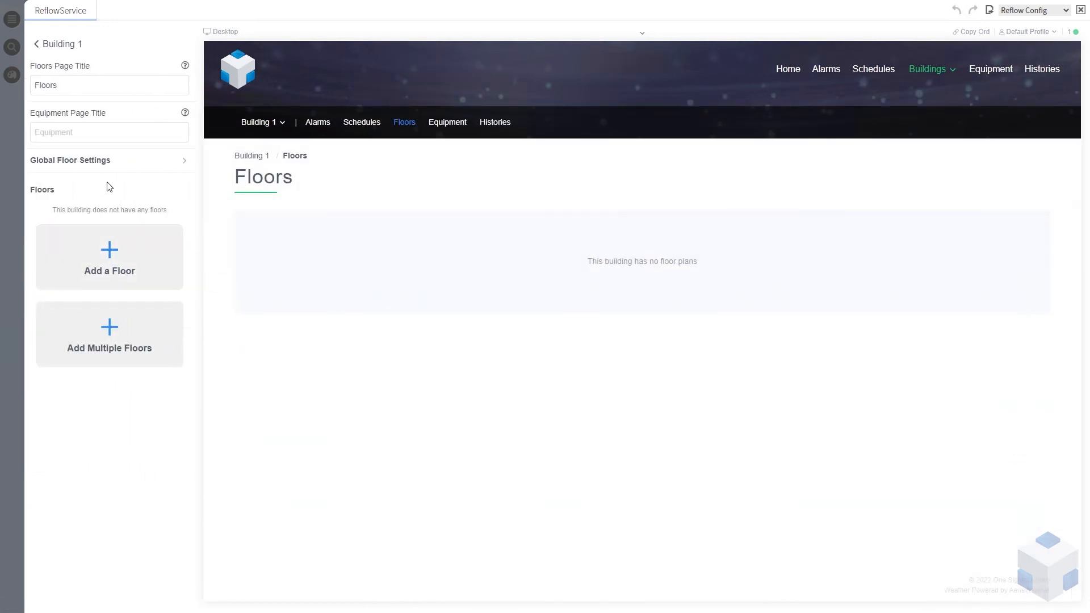
left_click(100, 138)
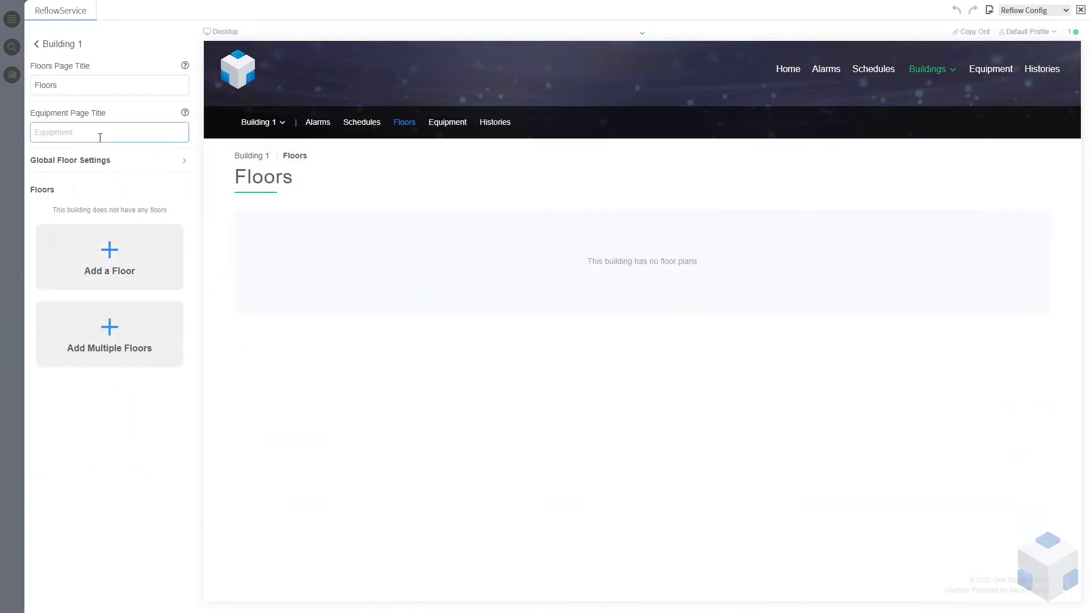
left_click(122, 256)
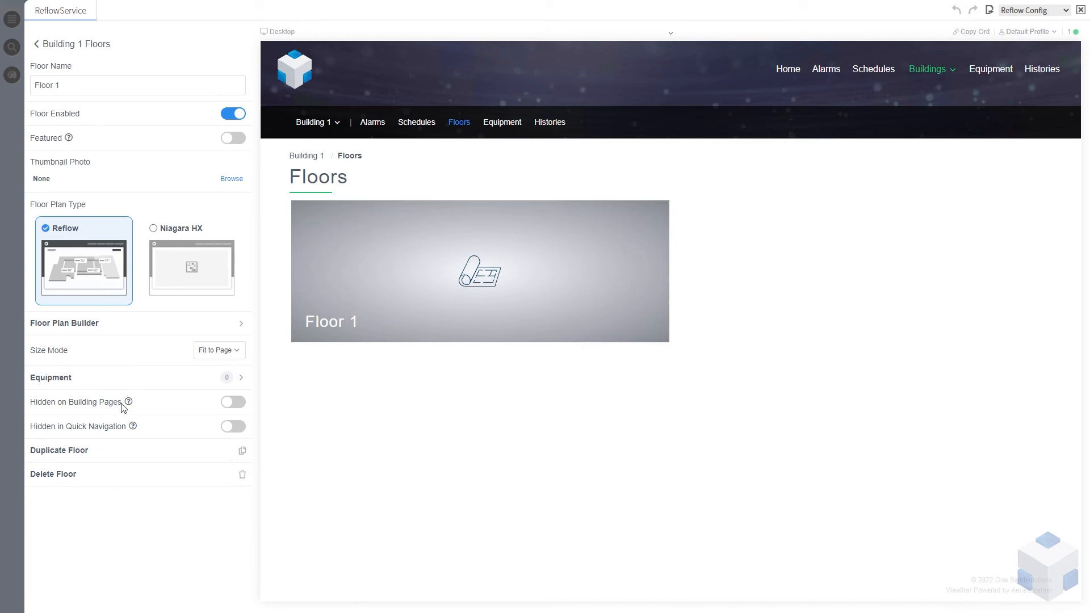
left_click(66, 84)
Duplicate Floor 1 of Building 1, rename the copy Floor 2 and return to the building's floor list
left_click(92, 452)
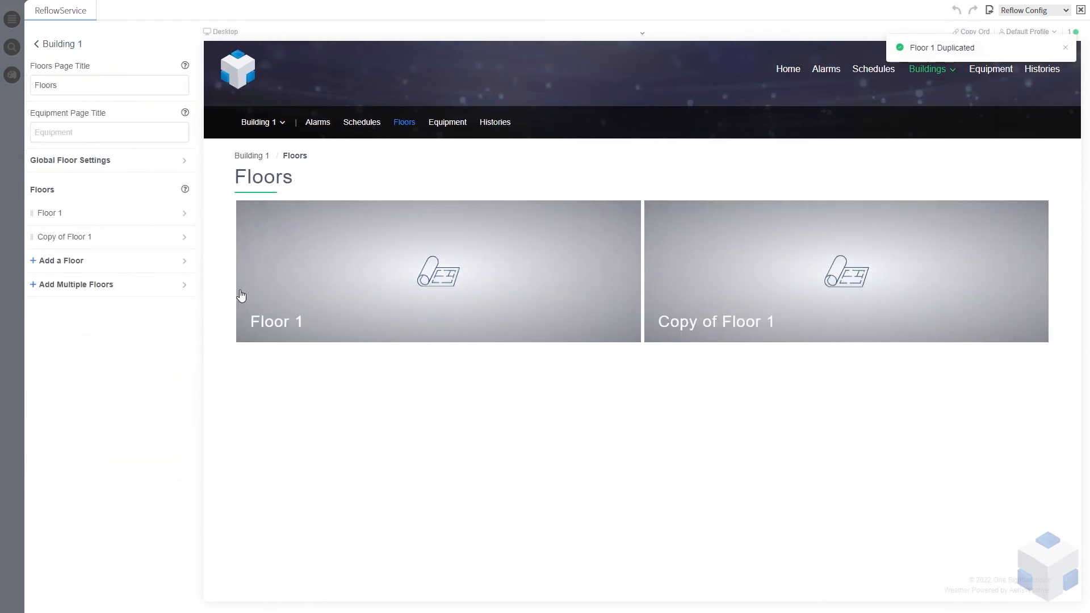
left_click(116, 243)
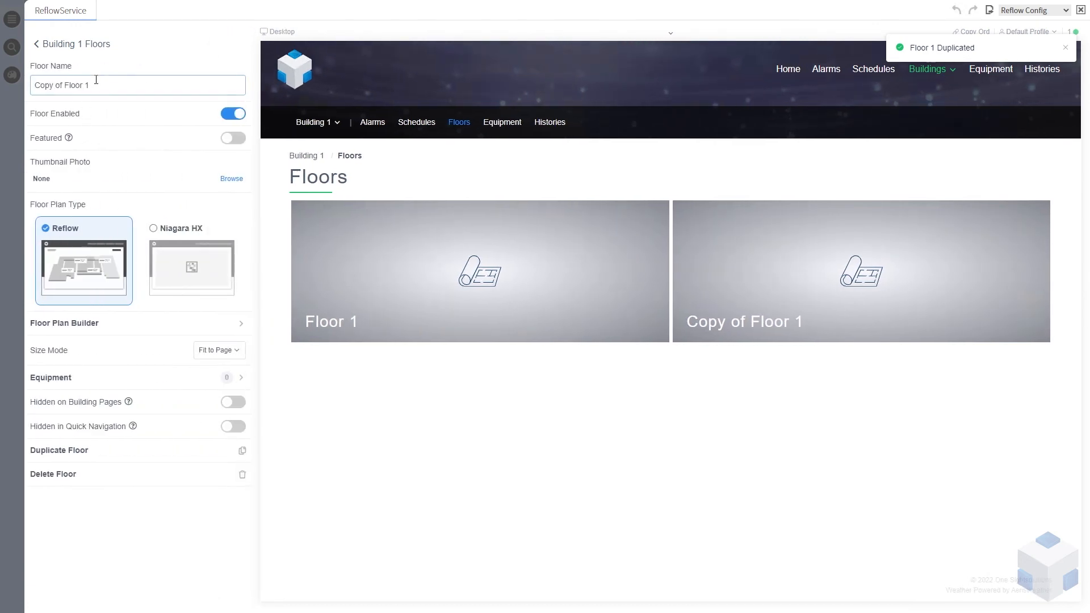
left_click_drag(63, 85, 34, 85)
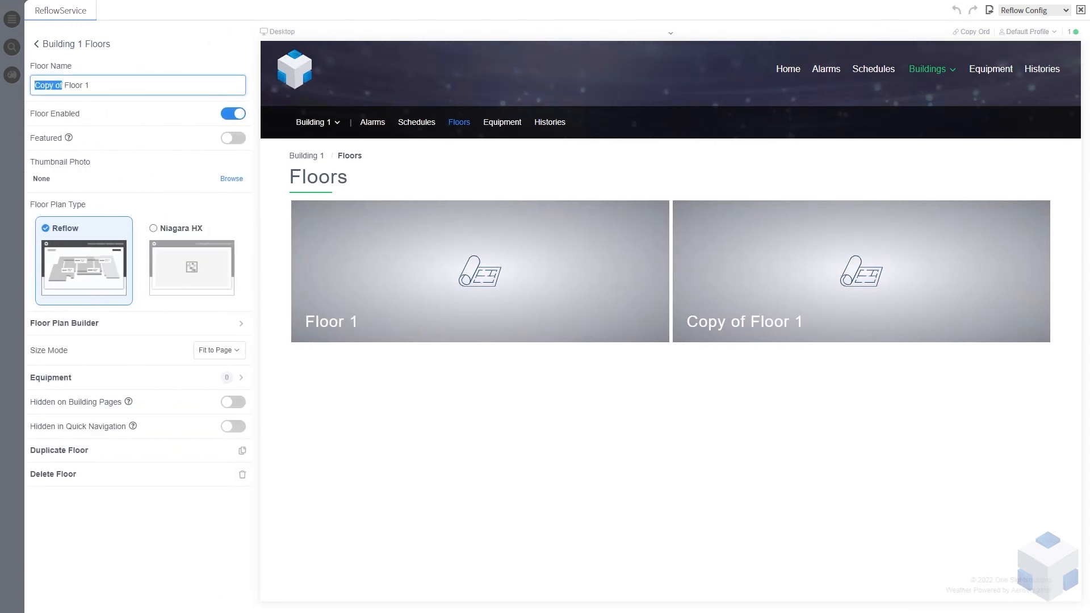
key("BackSpace")
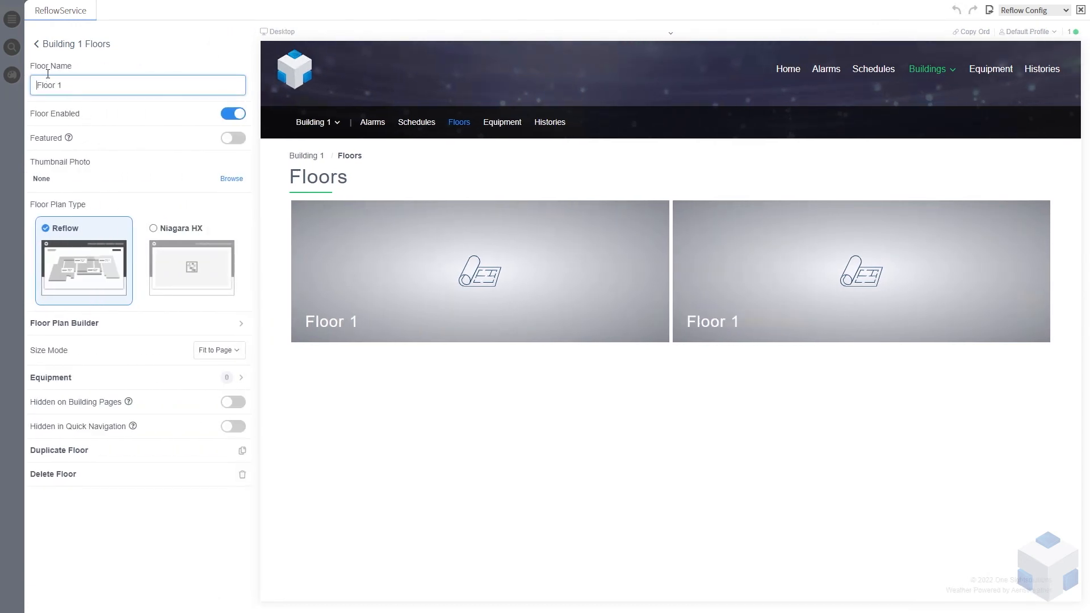
key("Delete")
left_click(75, 87)
type("2")
left_click(71, 48)
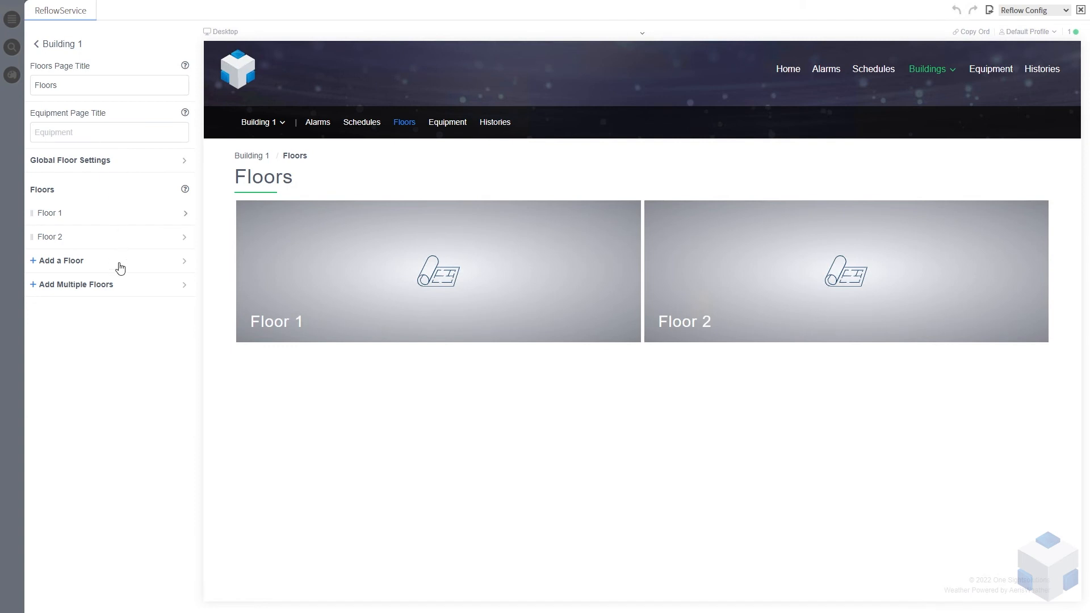
left_click(91, 291)
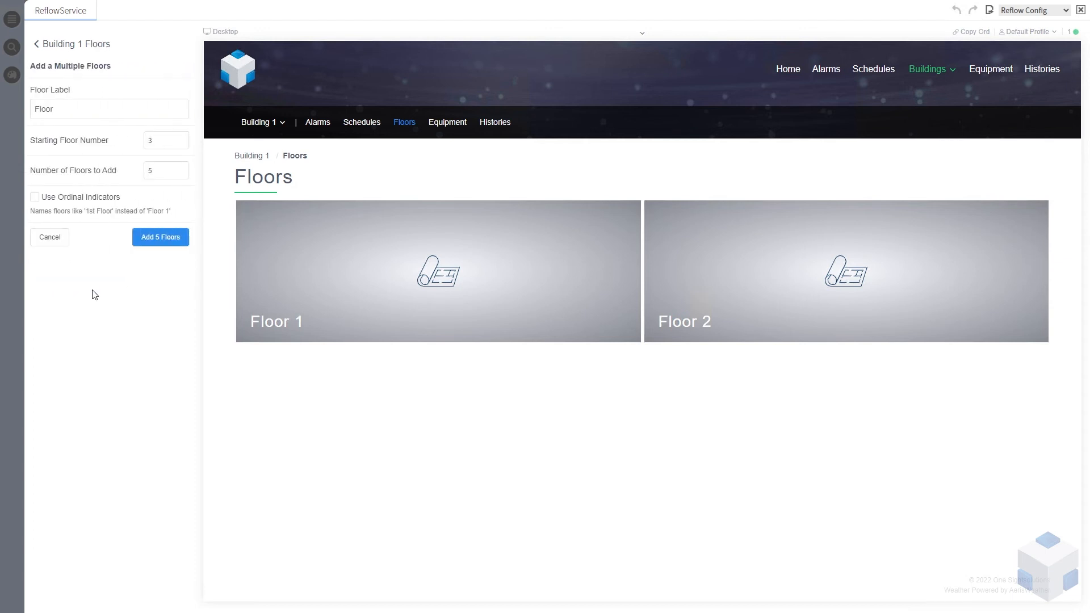
left_click(68, 108)
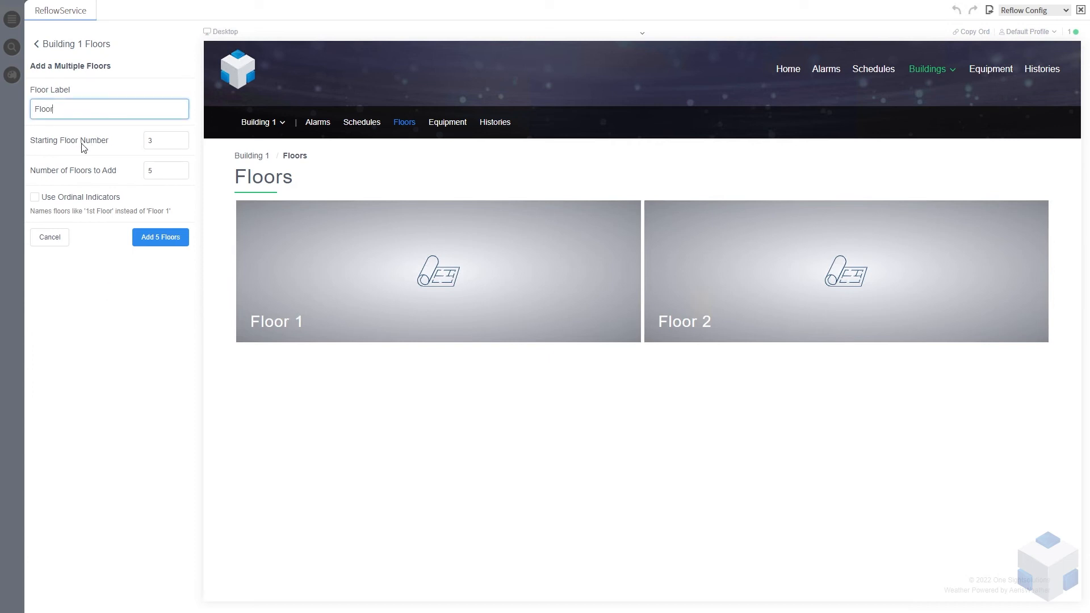
left_click(163, 173)
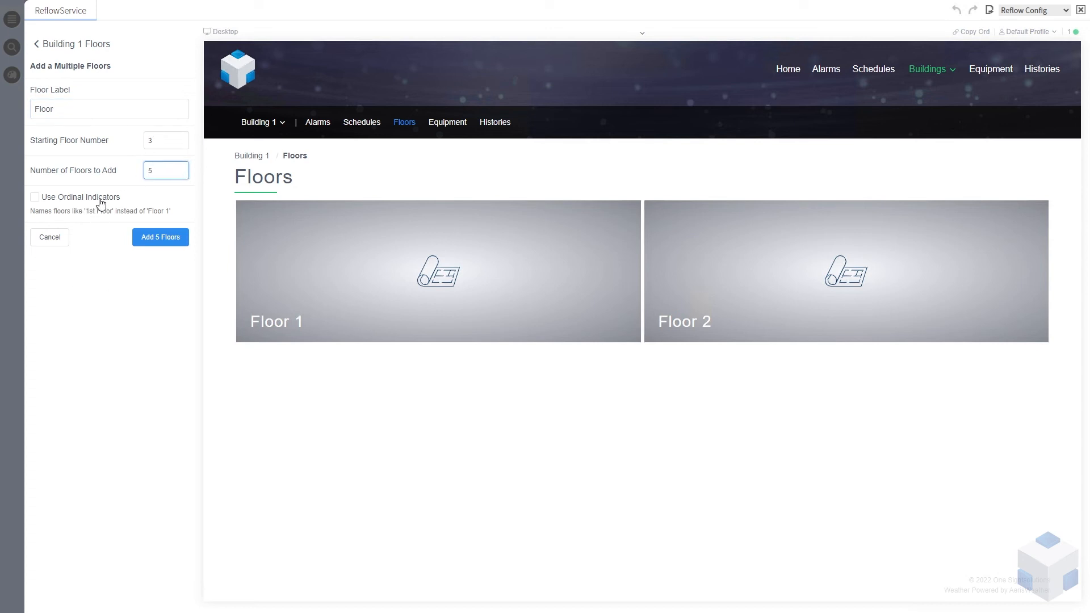
left_click(80, 45)
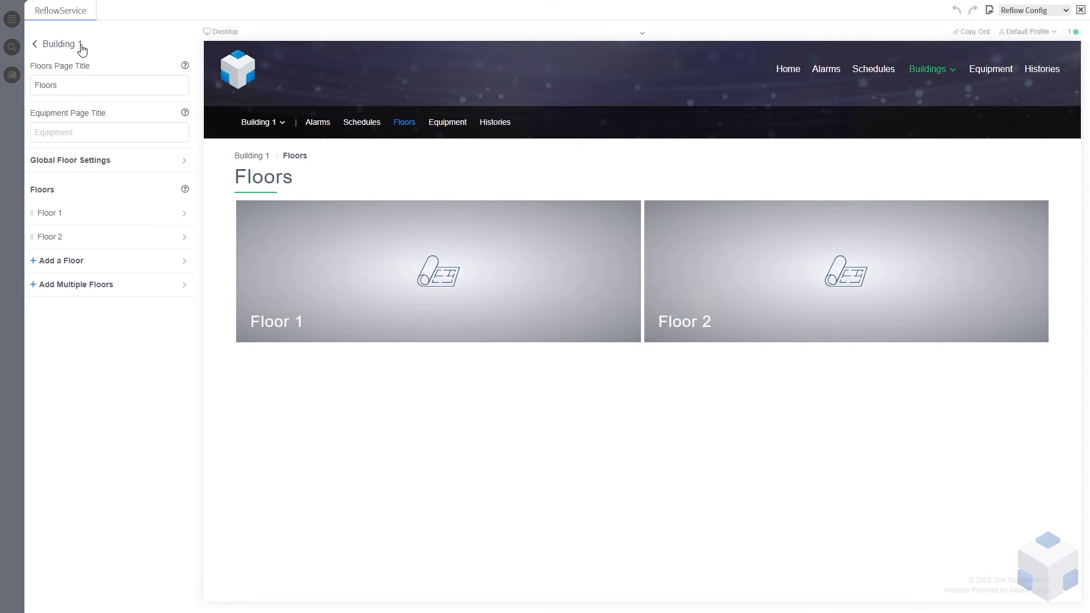
Add a floor named Basement to Building 1 and place it first in the floor order, above Floor 1
left_click(79, 262)
triple_click(87, 85)
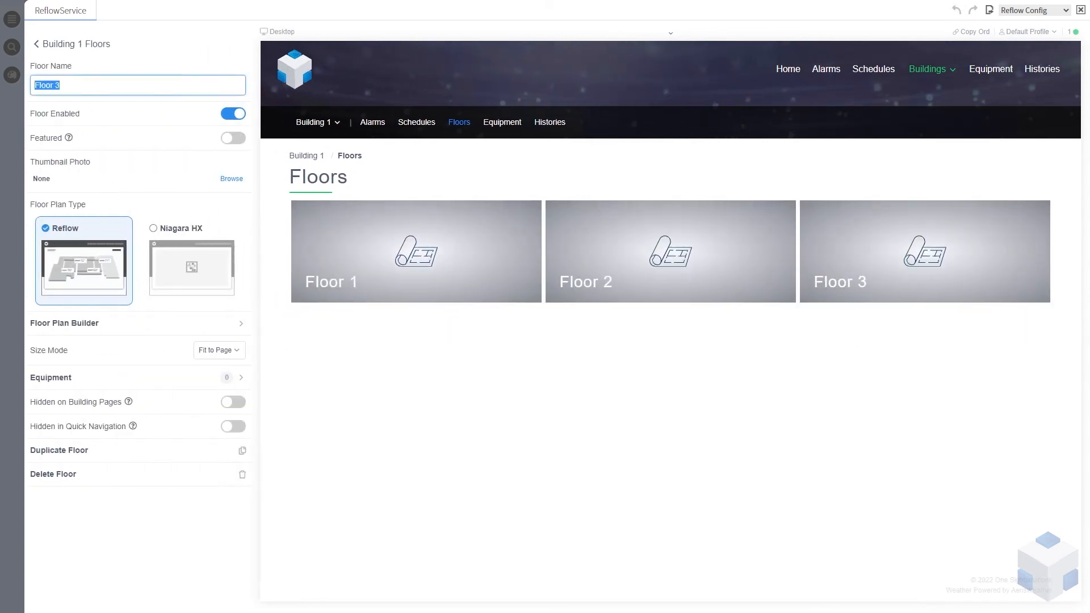
type("Basement")
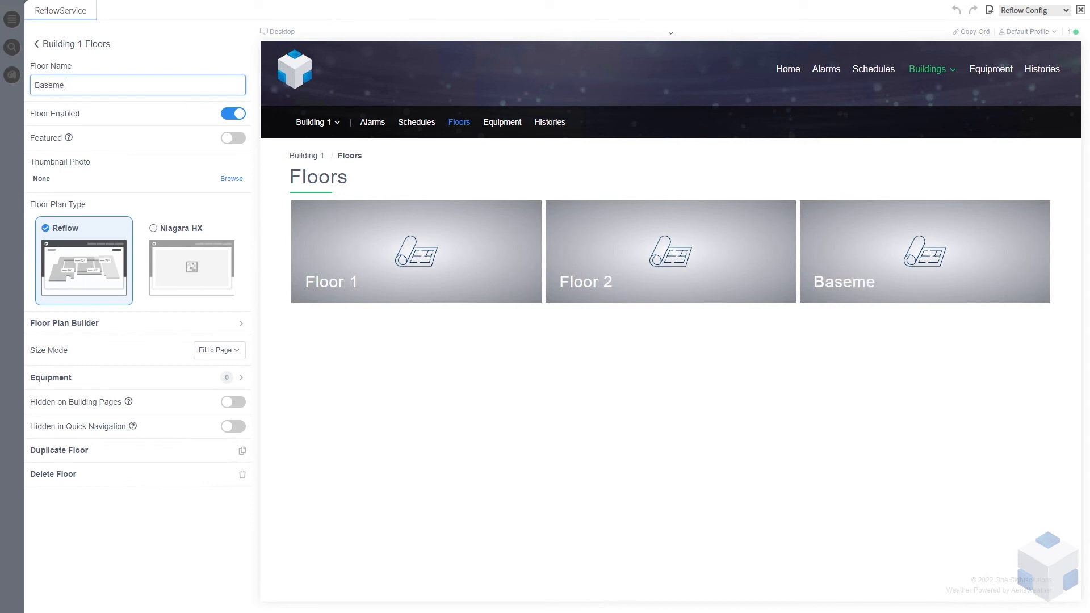
left_click(82, 45)
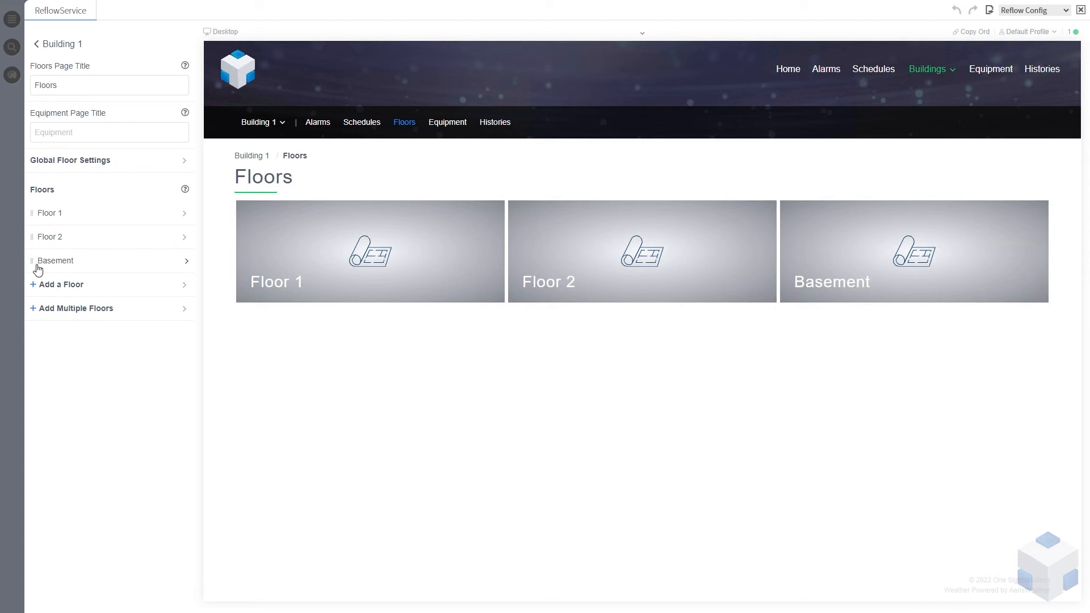
left_click_drag(33, 261, 34, 212)
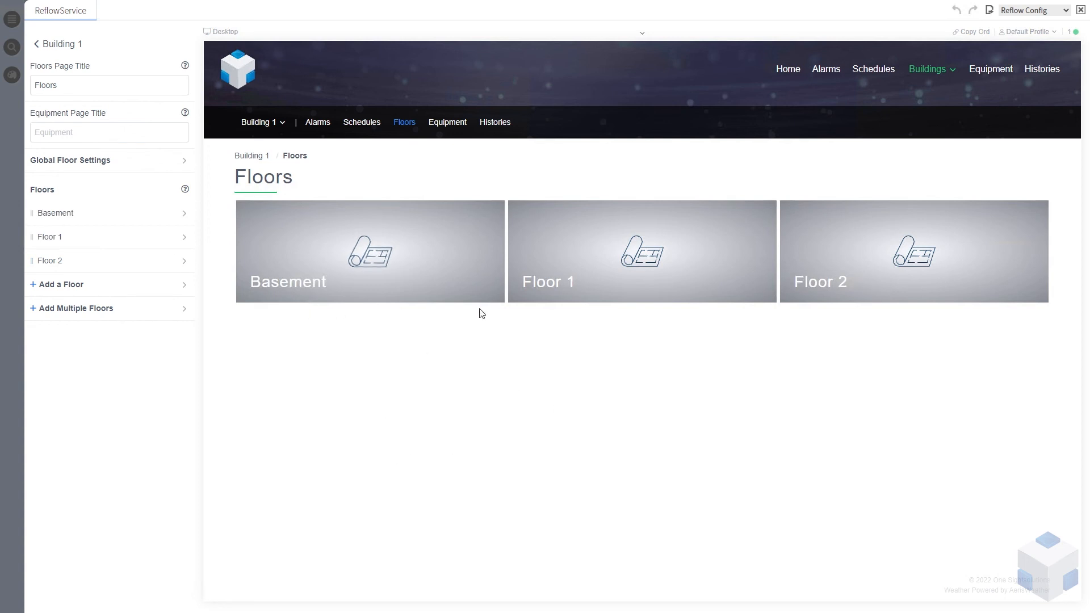
left_click(66, 46)
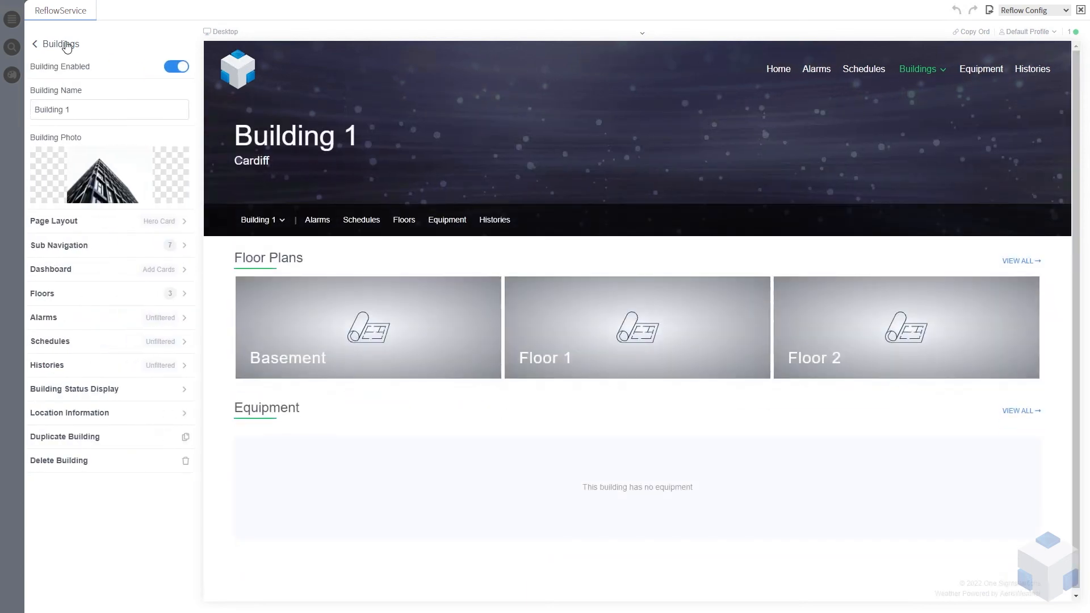
Examine the floor folders under Building2 > Equipment > FCUs in the station tree
left_click(12, 20)
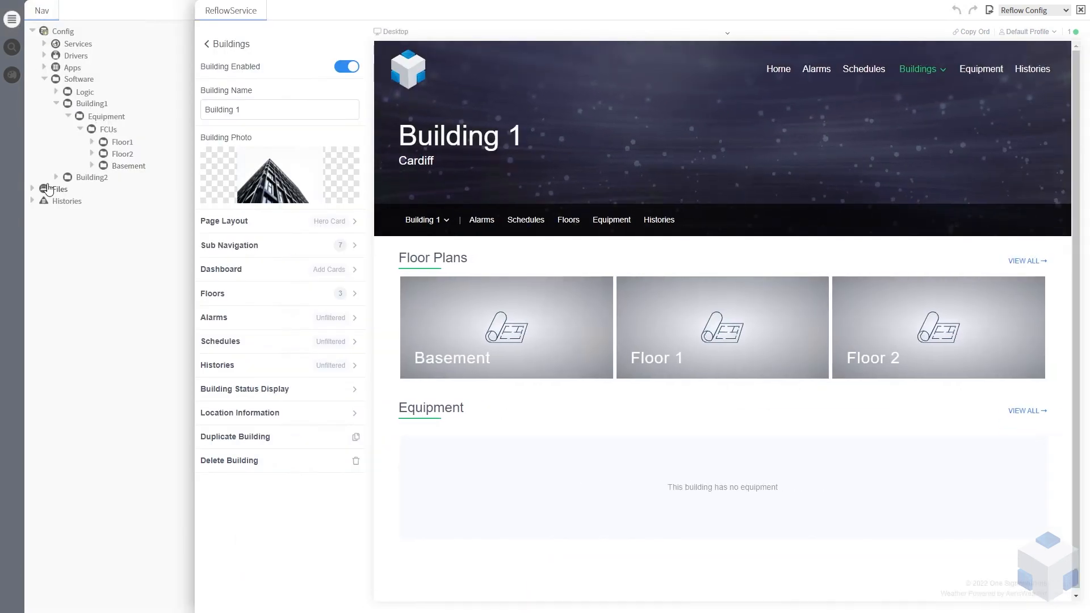
left_click(56, 178)
left_click(68, 191)
left_click(80, 203)
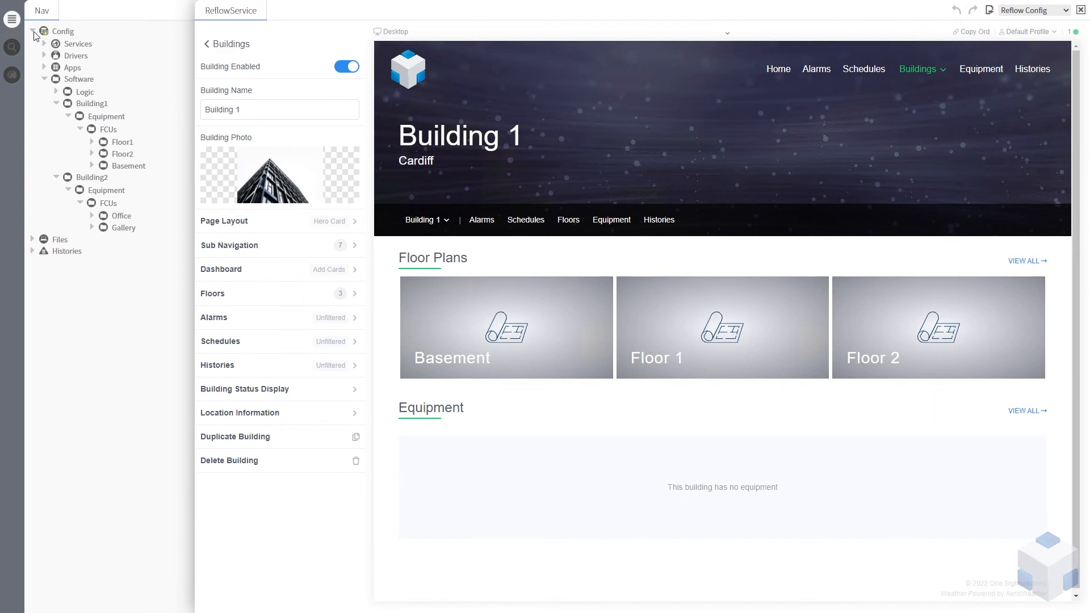
left_click(12, 20)
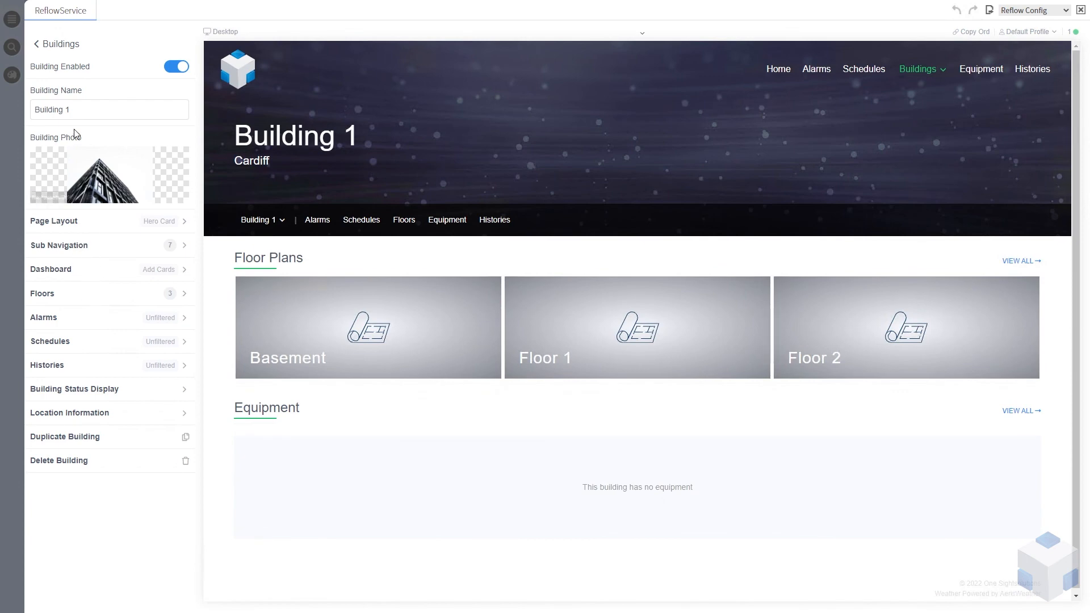
Add a floor named Office to Building 2 and return to that building's floor list
left_click(54, 44)
left_click(80, 233)
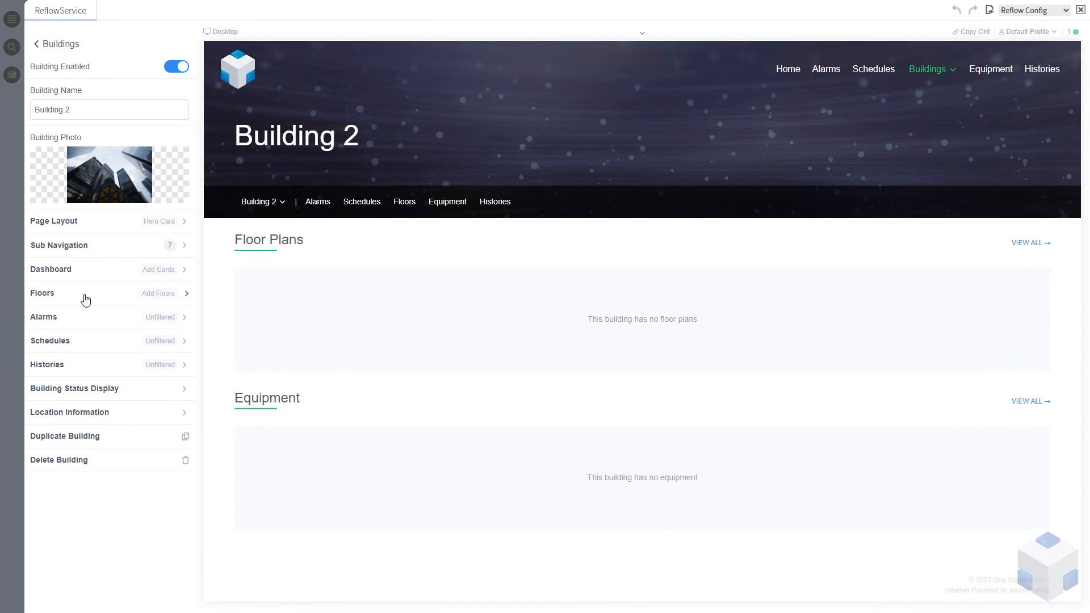
left_click(85, 296)
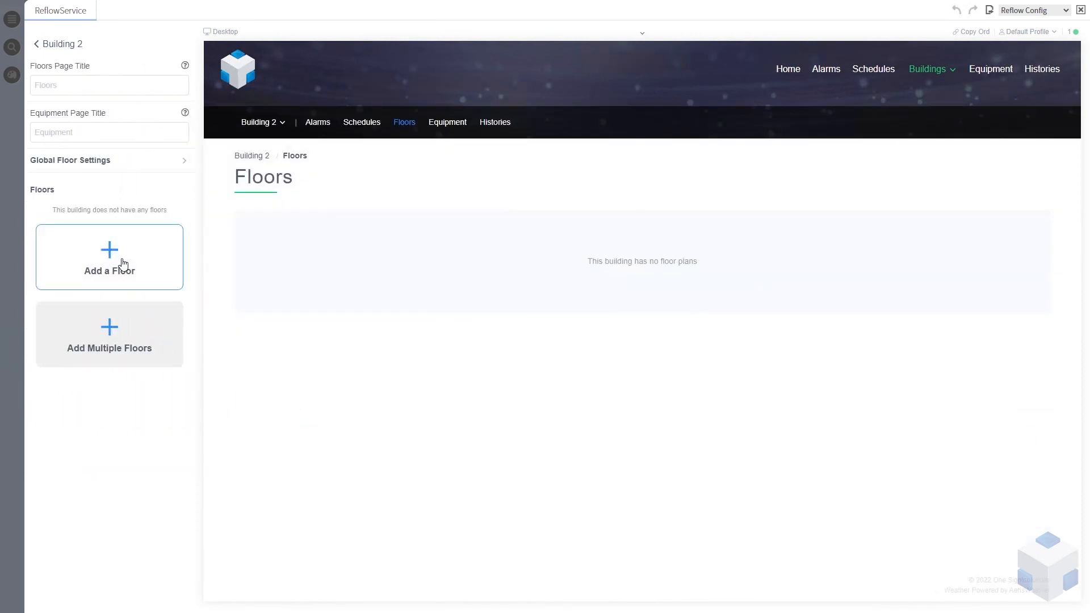
left_click(123, 264)
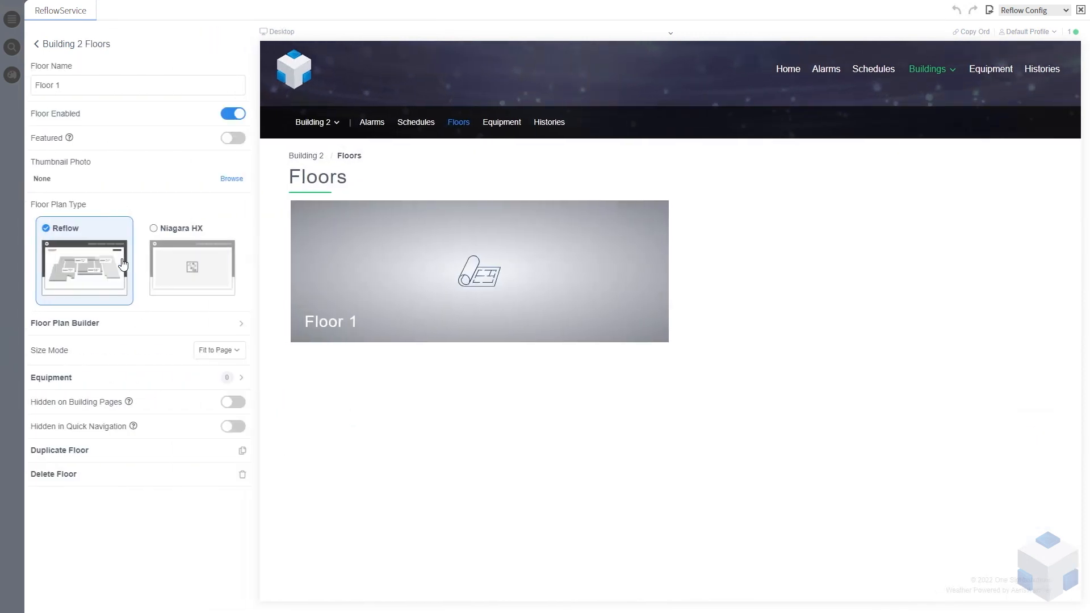
left_click(69, 86)
key("ctrl+a")
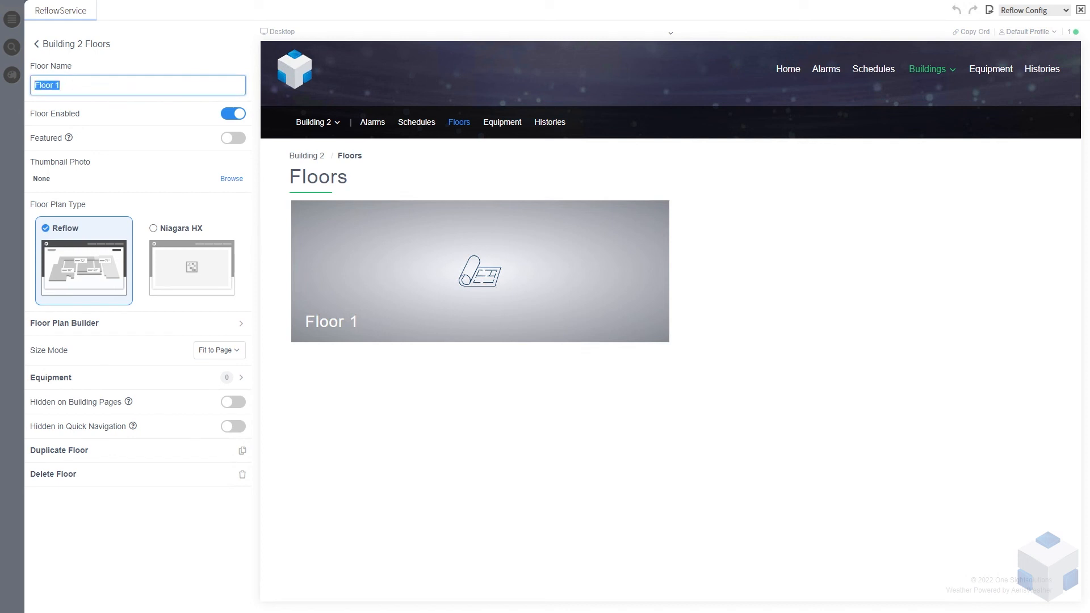
type("Office")
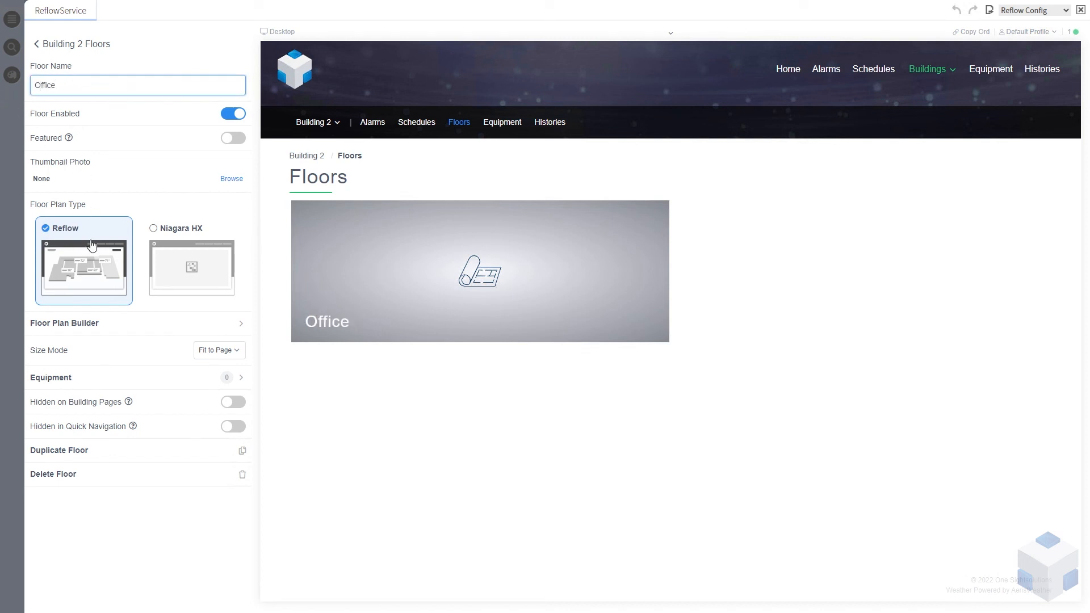
left_click(73, 43)
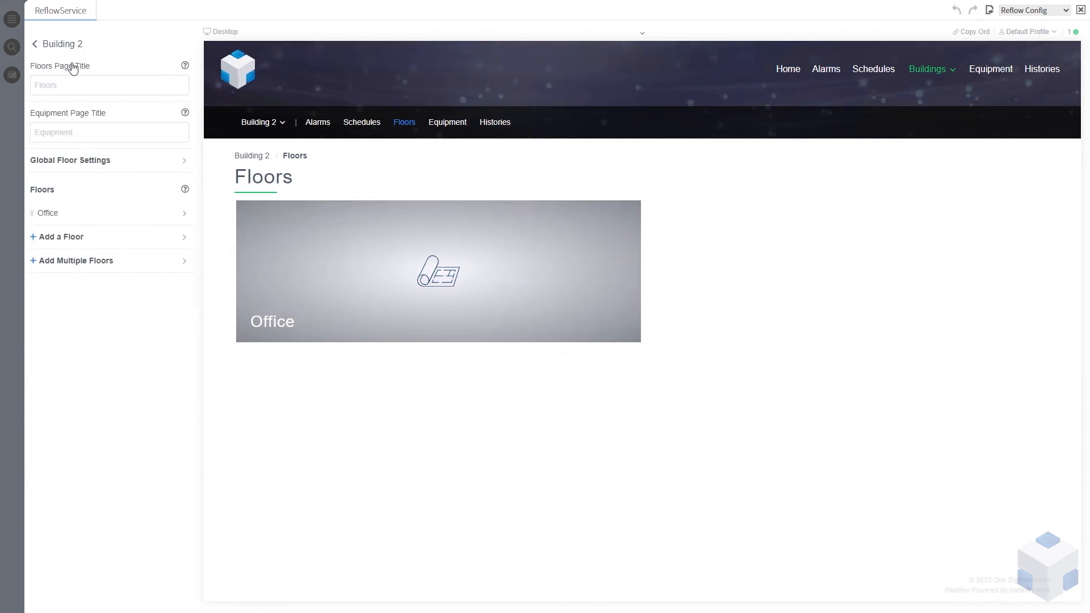
Add a second floor named Gallery to Building 2 and return to its floor list
left_click(67, 238)
left_click(68, 84)
left_click_drag(68, 83, 30, 81)
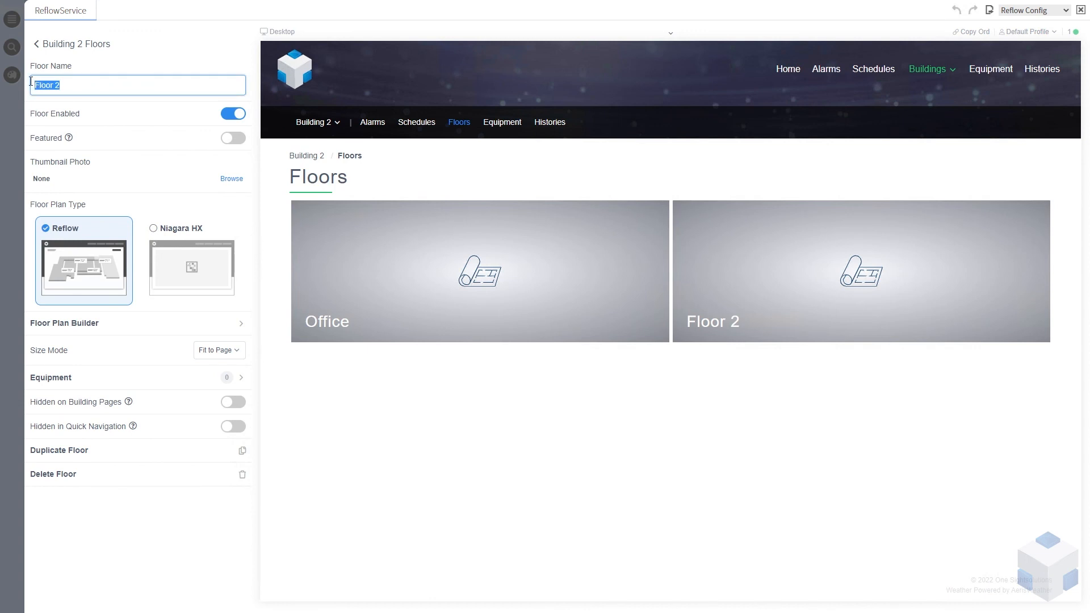
type("Gallery")
left_click(170, 56)
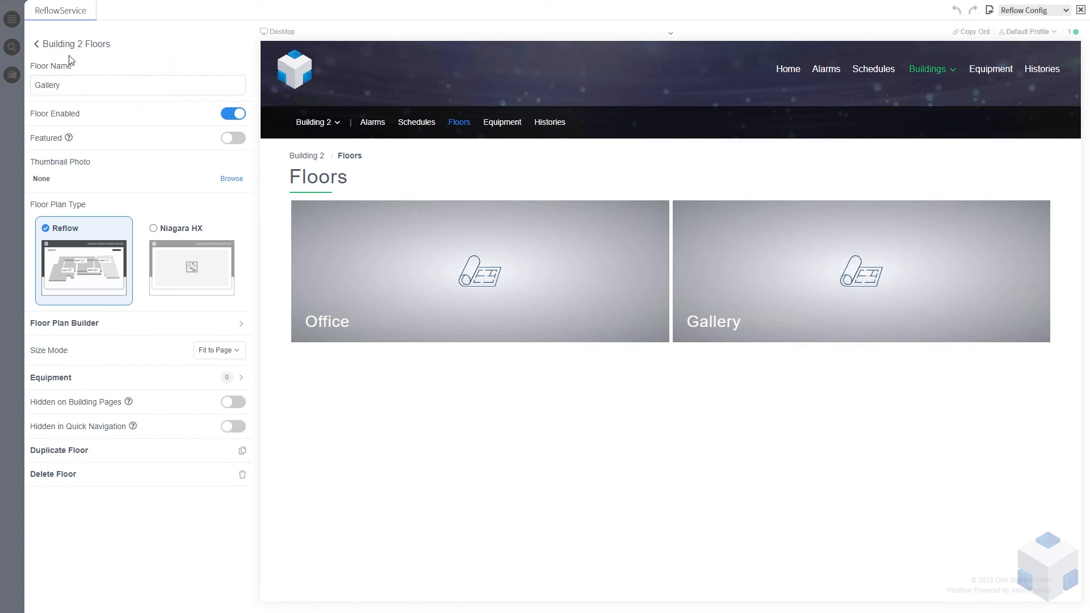
left_click(79, 46)
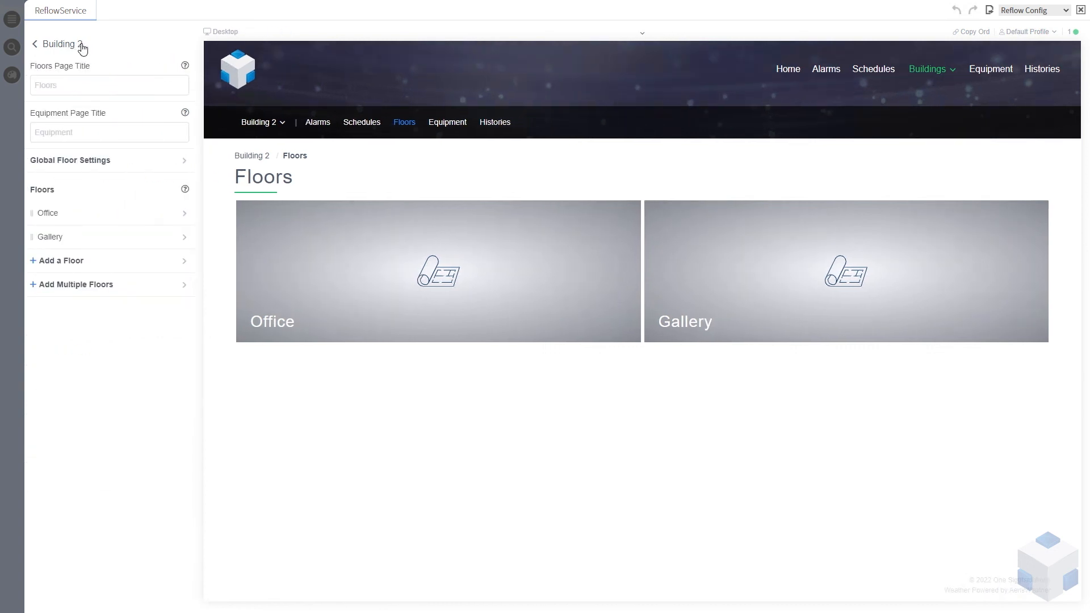
Return to the main configuration list and open Building 1 from its Cardiff pin on the Buildings page map
left_click(67, 46)
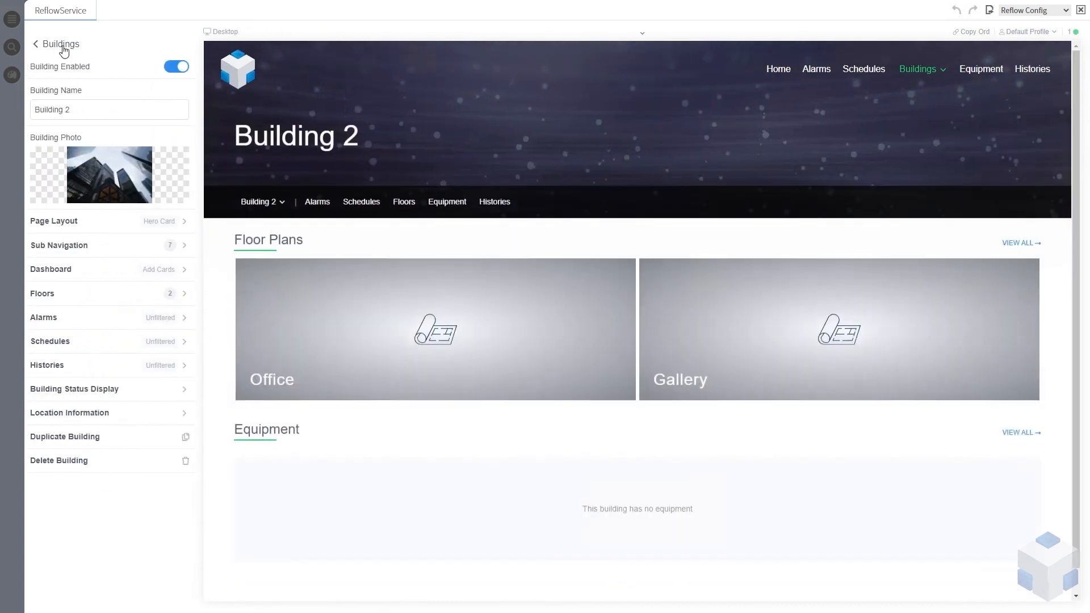
left_click(67, 48)
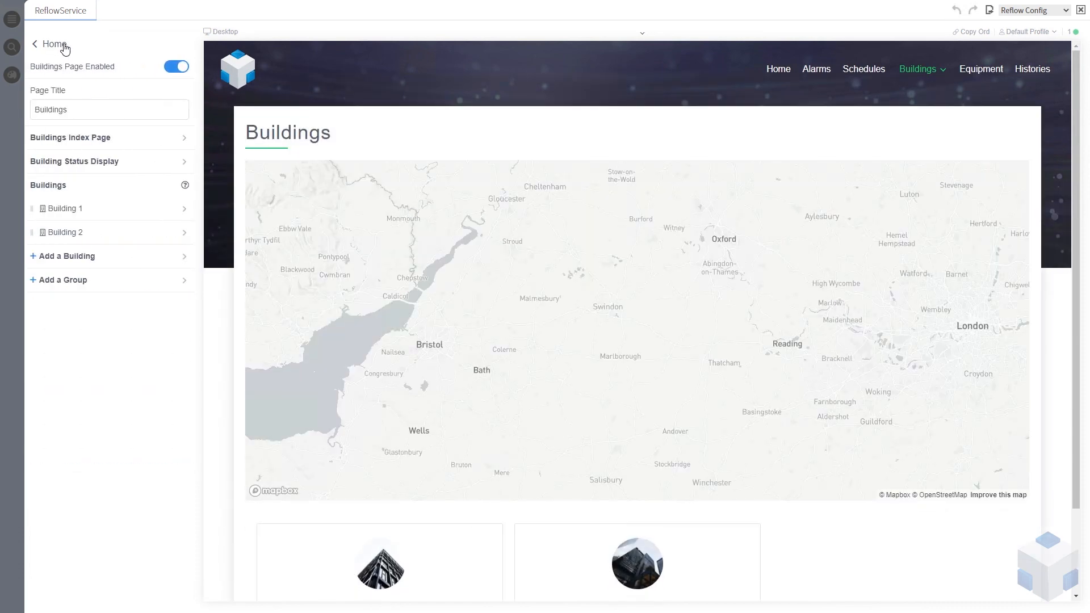
left_click(63, 48)
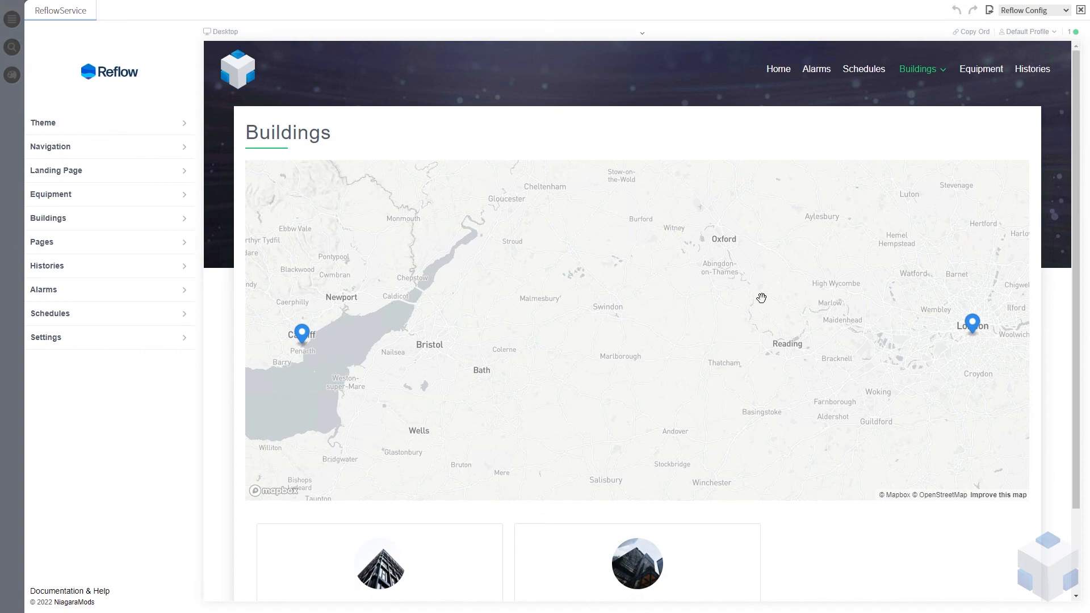
scroll(637, 302, "down", 3)
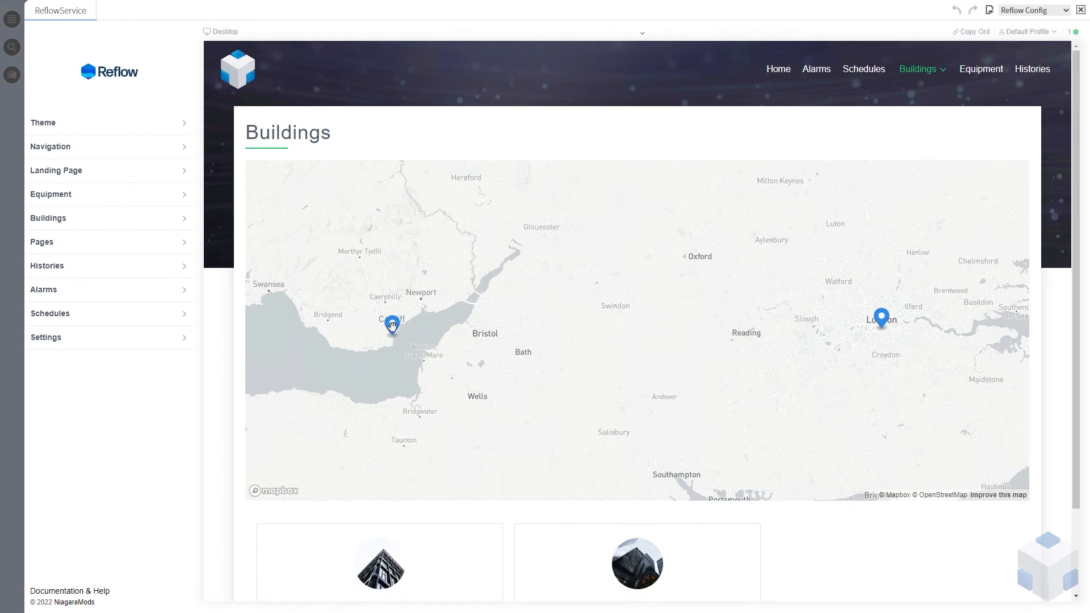
left_click(392, 325)
left_click(401, 288)
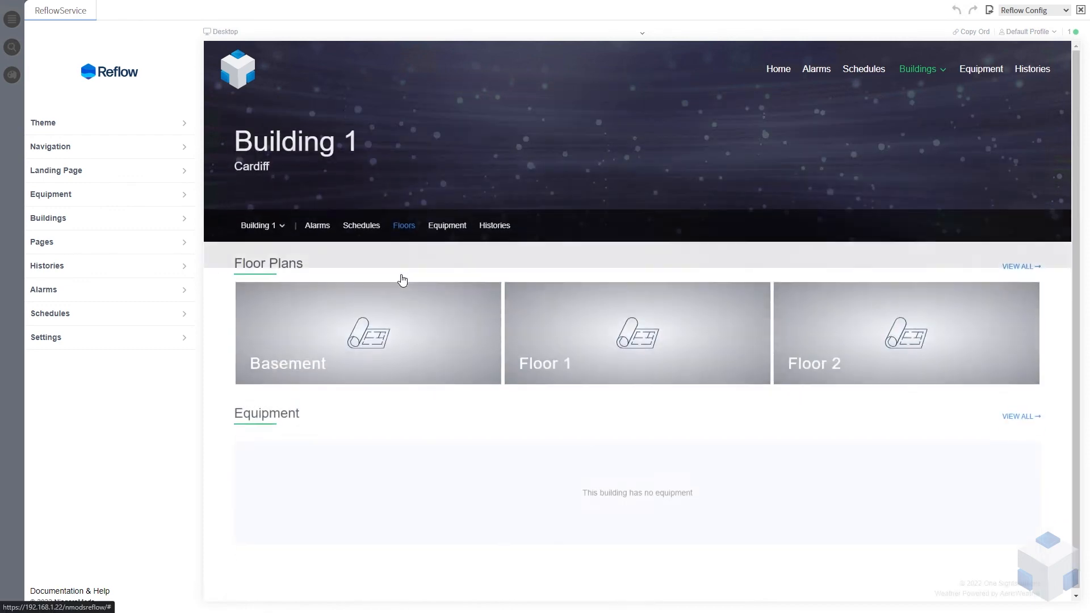